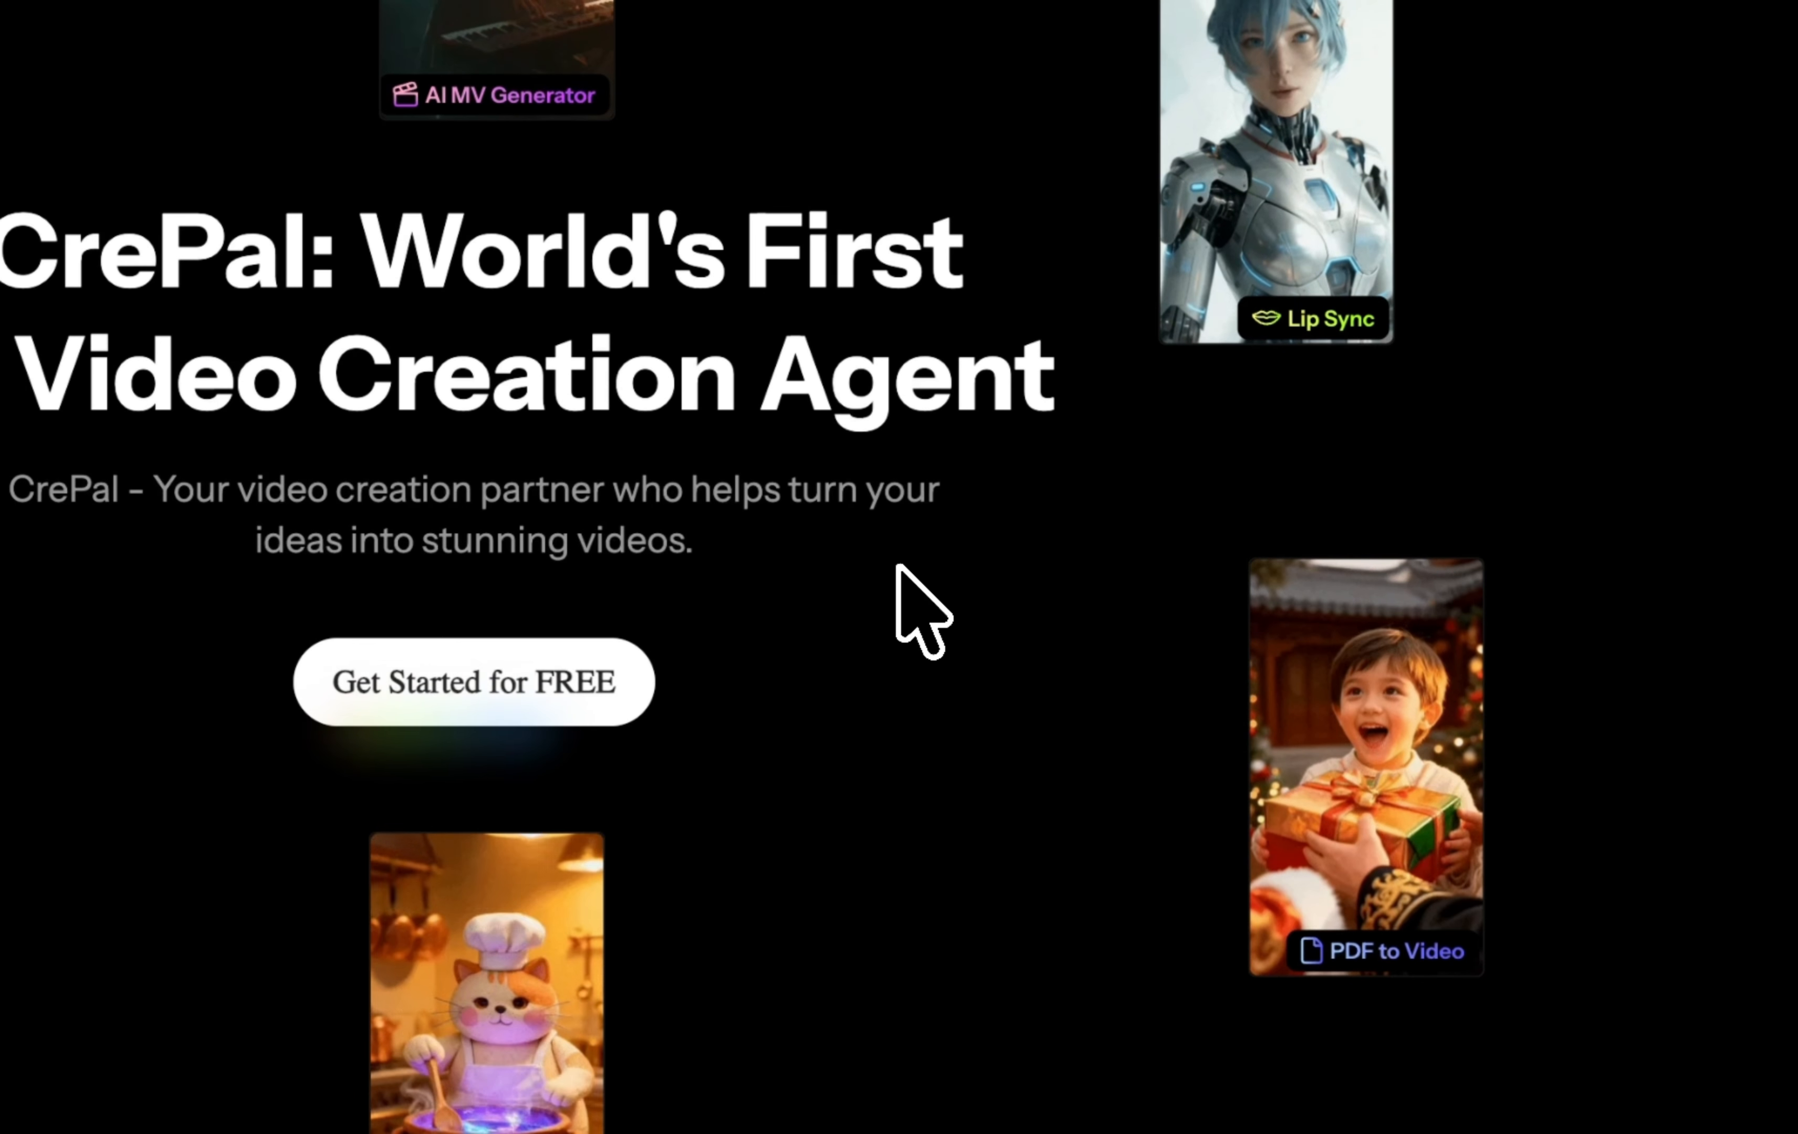
Review the CrePal homepage, covering the AI Director demo, supported models, templates and the Simple Chat UI section
{"action": "scroll", "coordinate": [898, 567], "scroll_direction": "down", "scroll_amount": 5}
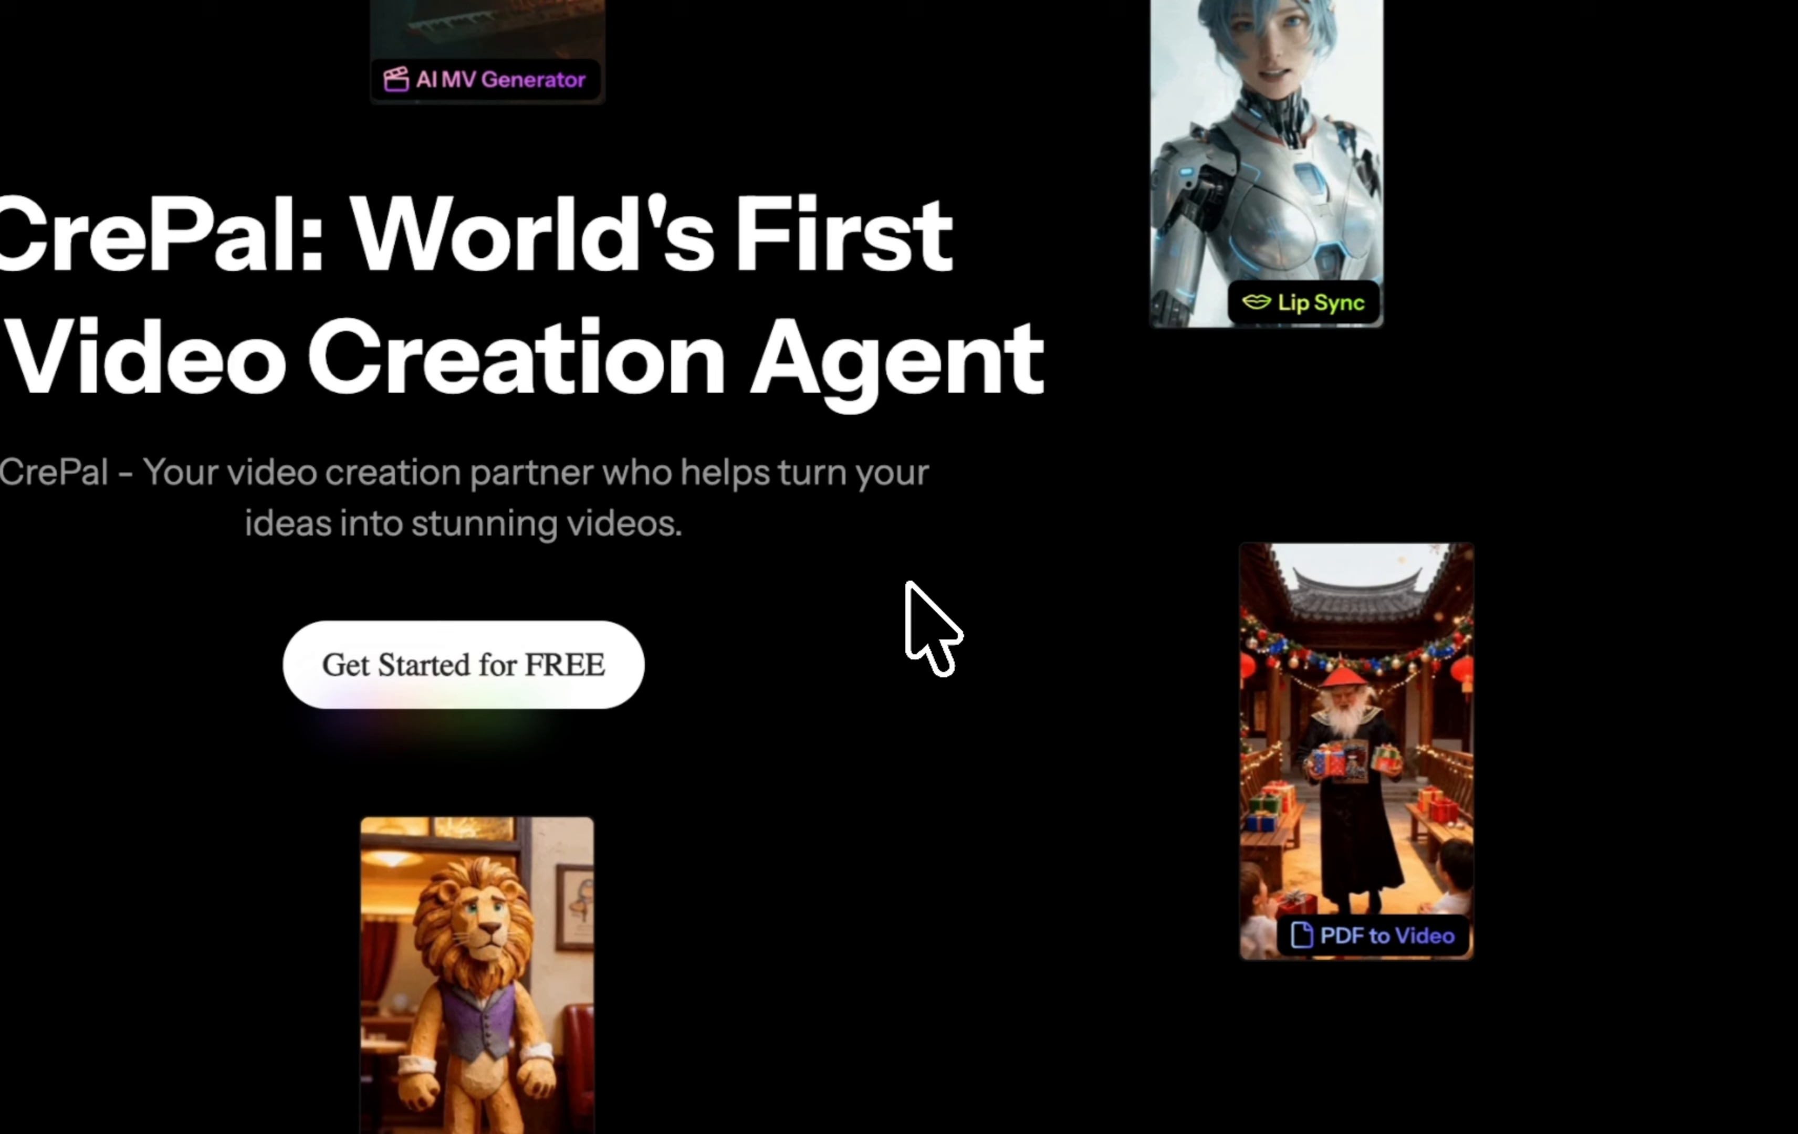
{"action": "scroll", "coordinate": [908, 583], "scroll_direction": "down", "scroll_amount": 5}
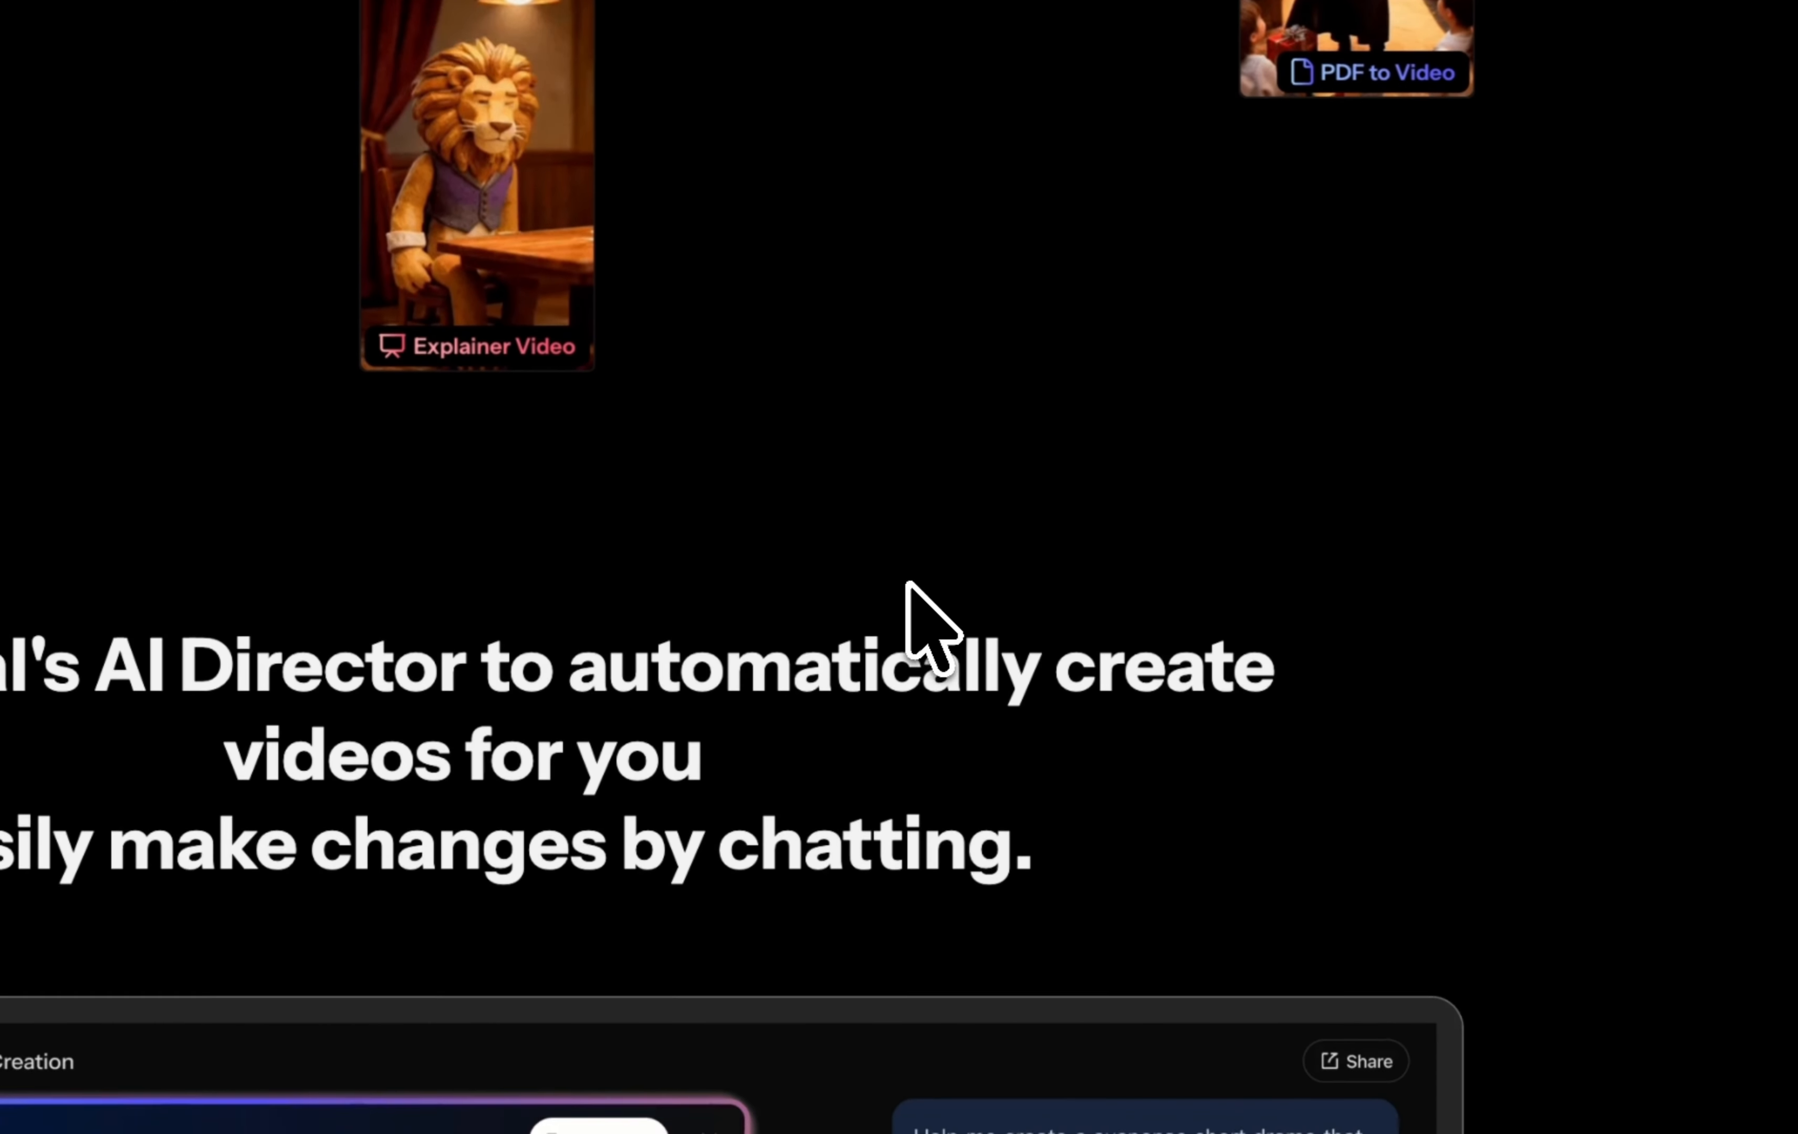
{"action": "scroll", "coordinate": [907, 583], "scroll_direction": "down", "scroll_amount": 3}
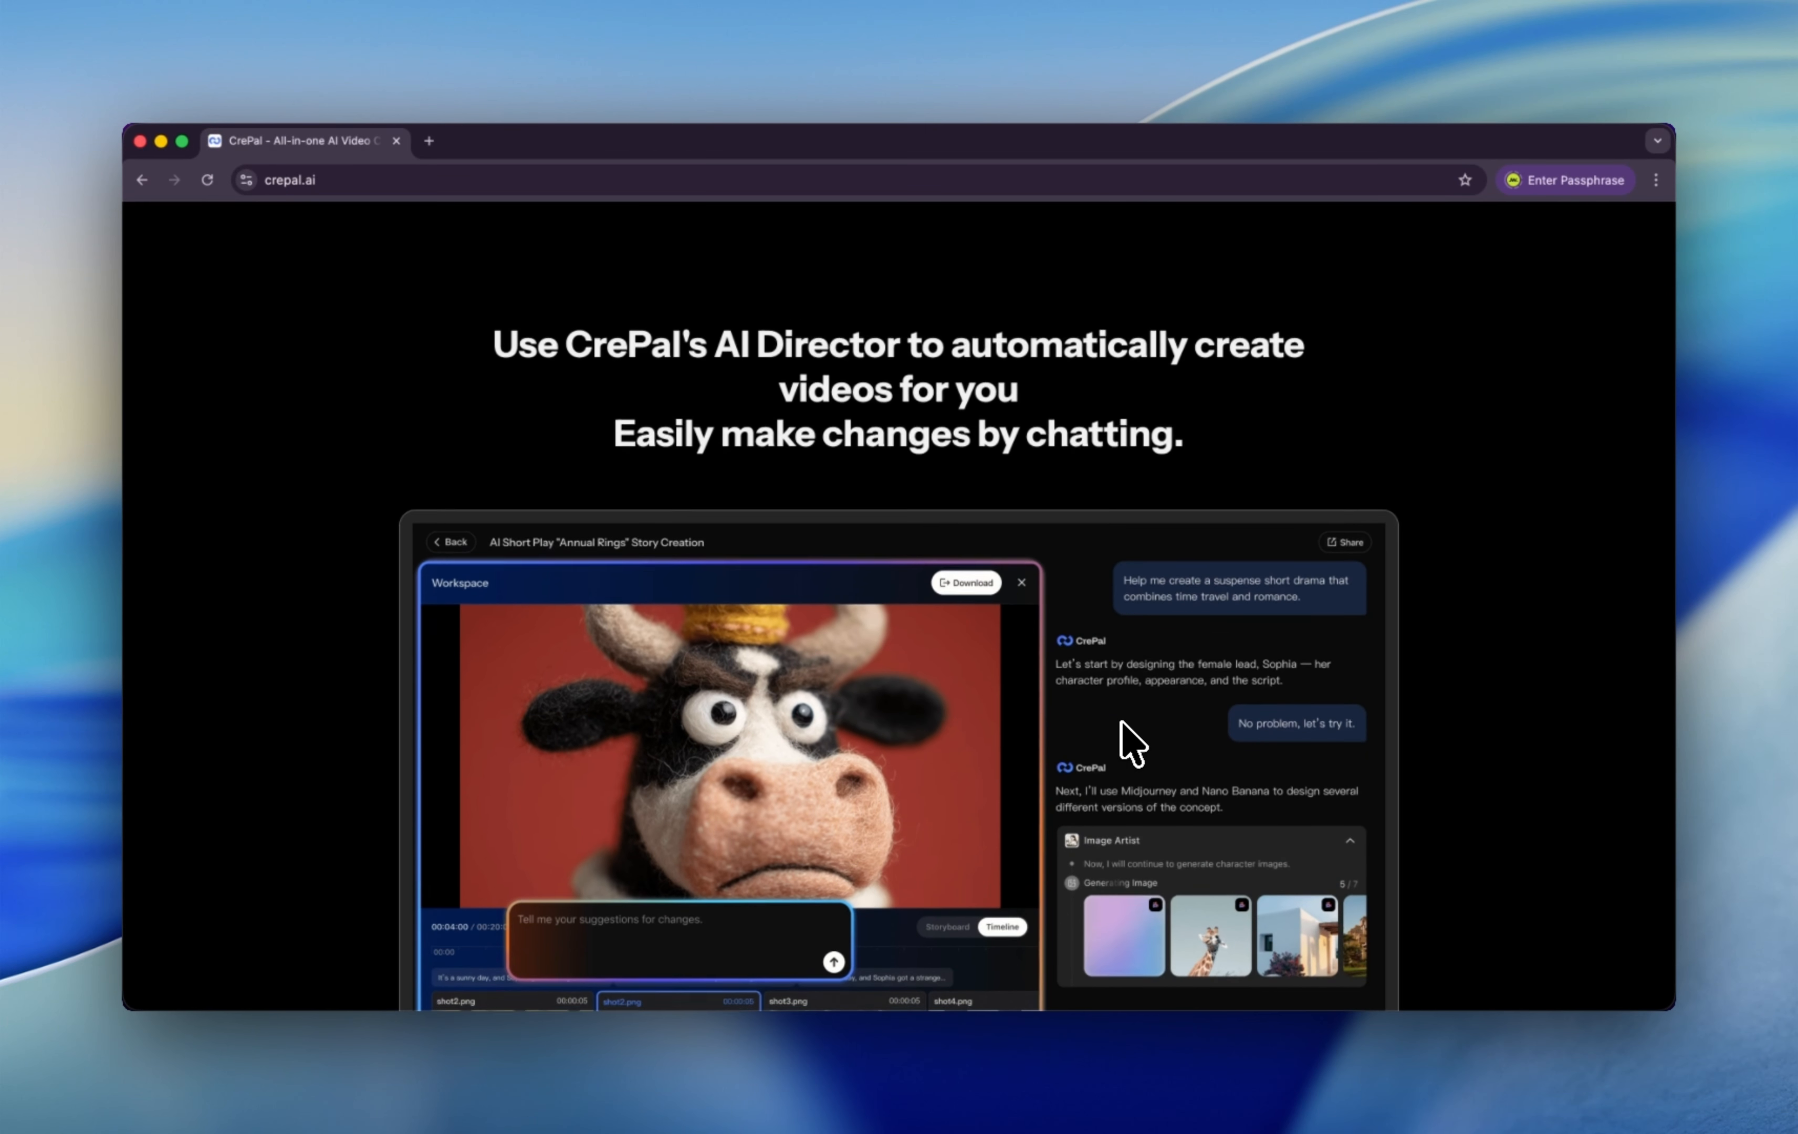
{"action": "scroll", "coordinate": [1132, 742], "scroll_direction": "down", "scroll_amount": 1}
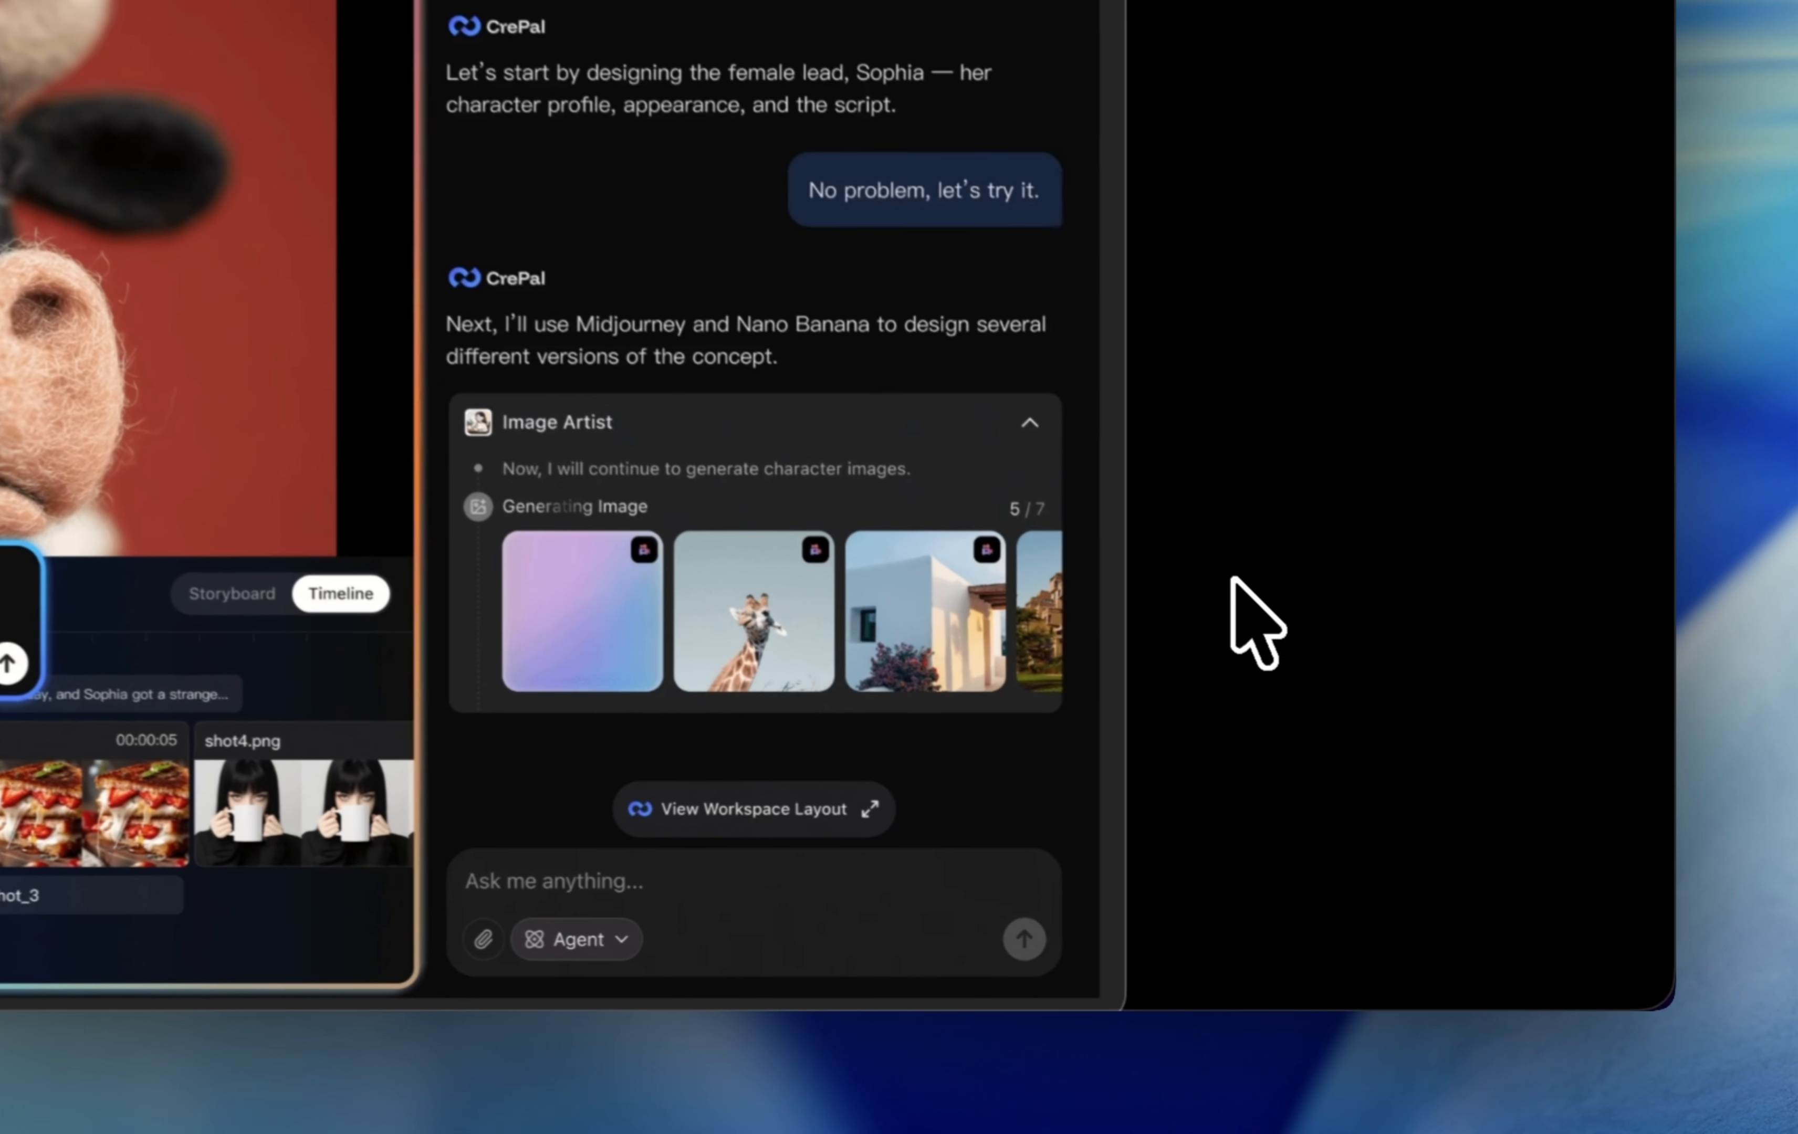
{"action": "scroll", "coordinate": [1451, 792], "scroll_direction": "down", "scroll_amount": 1}
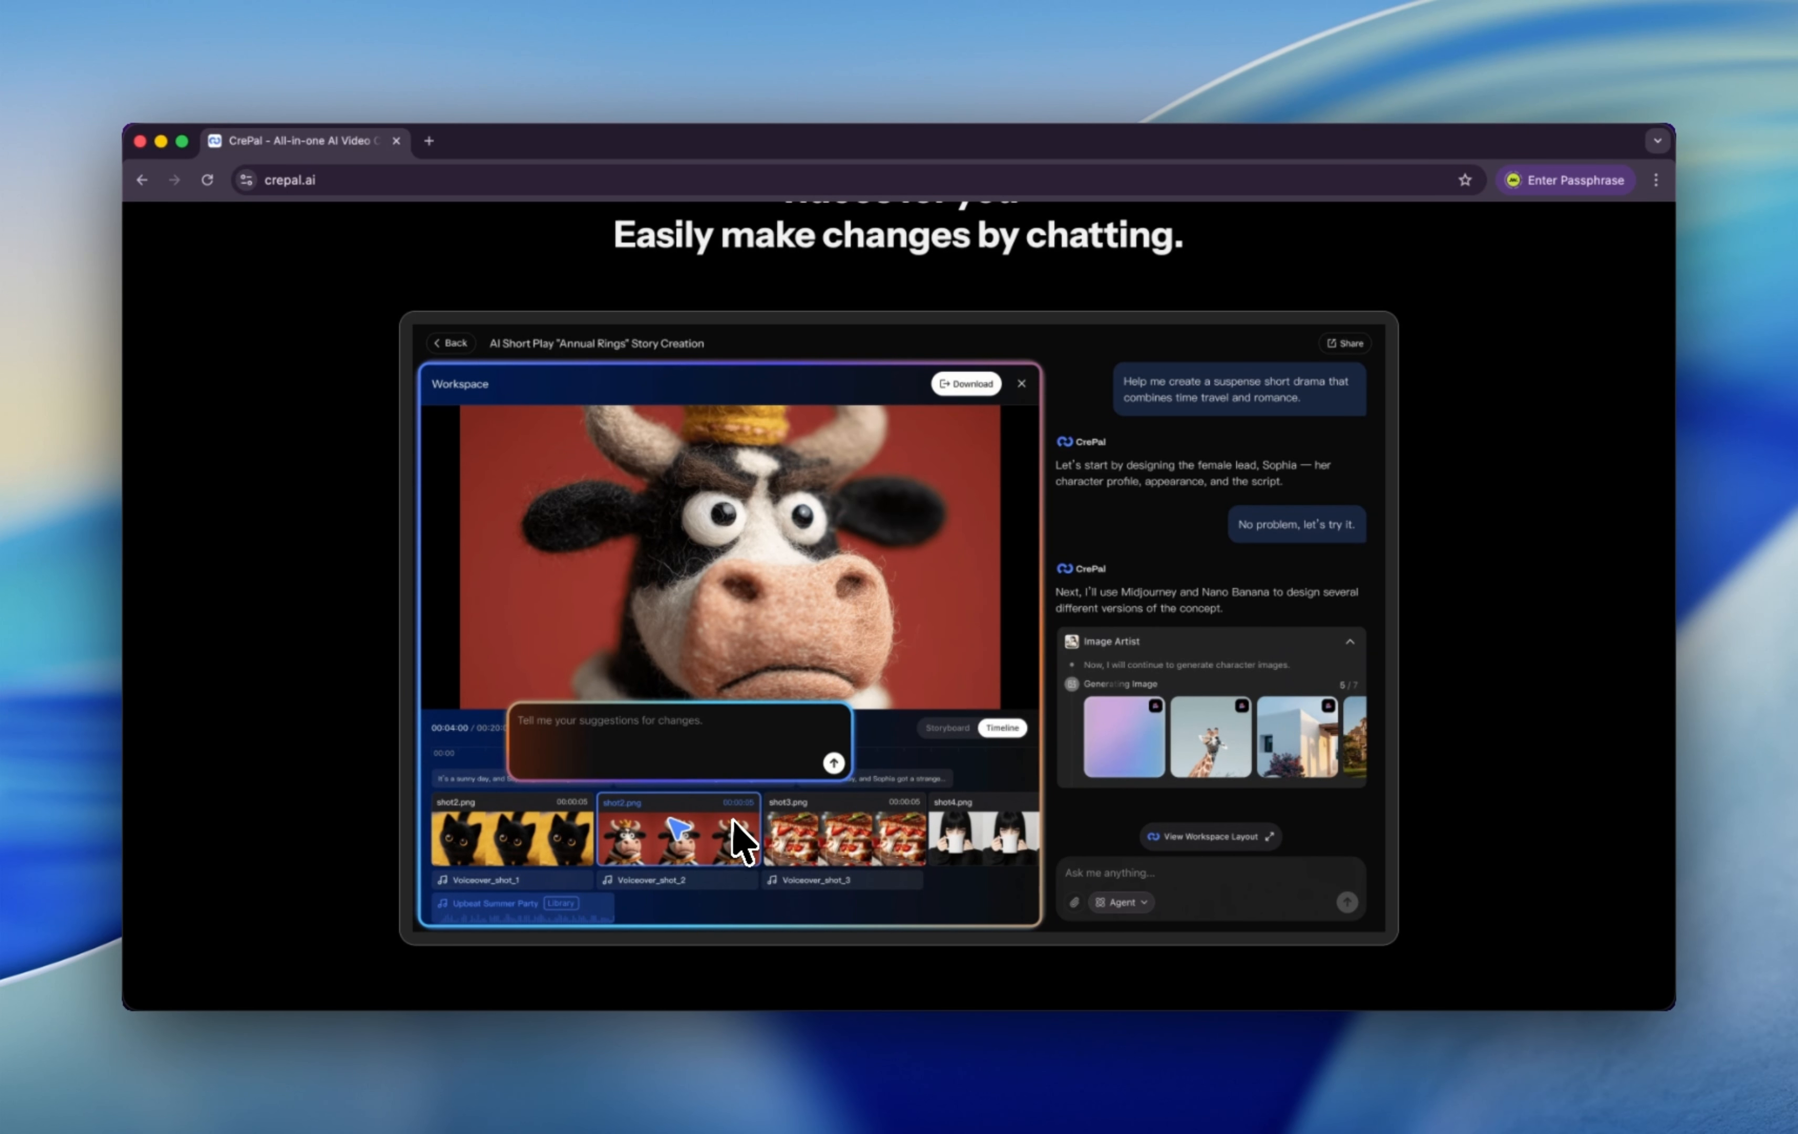
{"action": "scroll", "coordinate": [739, 833], "scroll_direction": "down", "scroll_amount": 10}
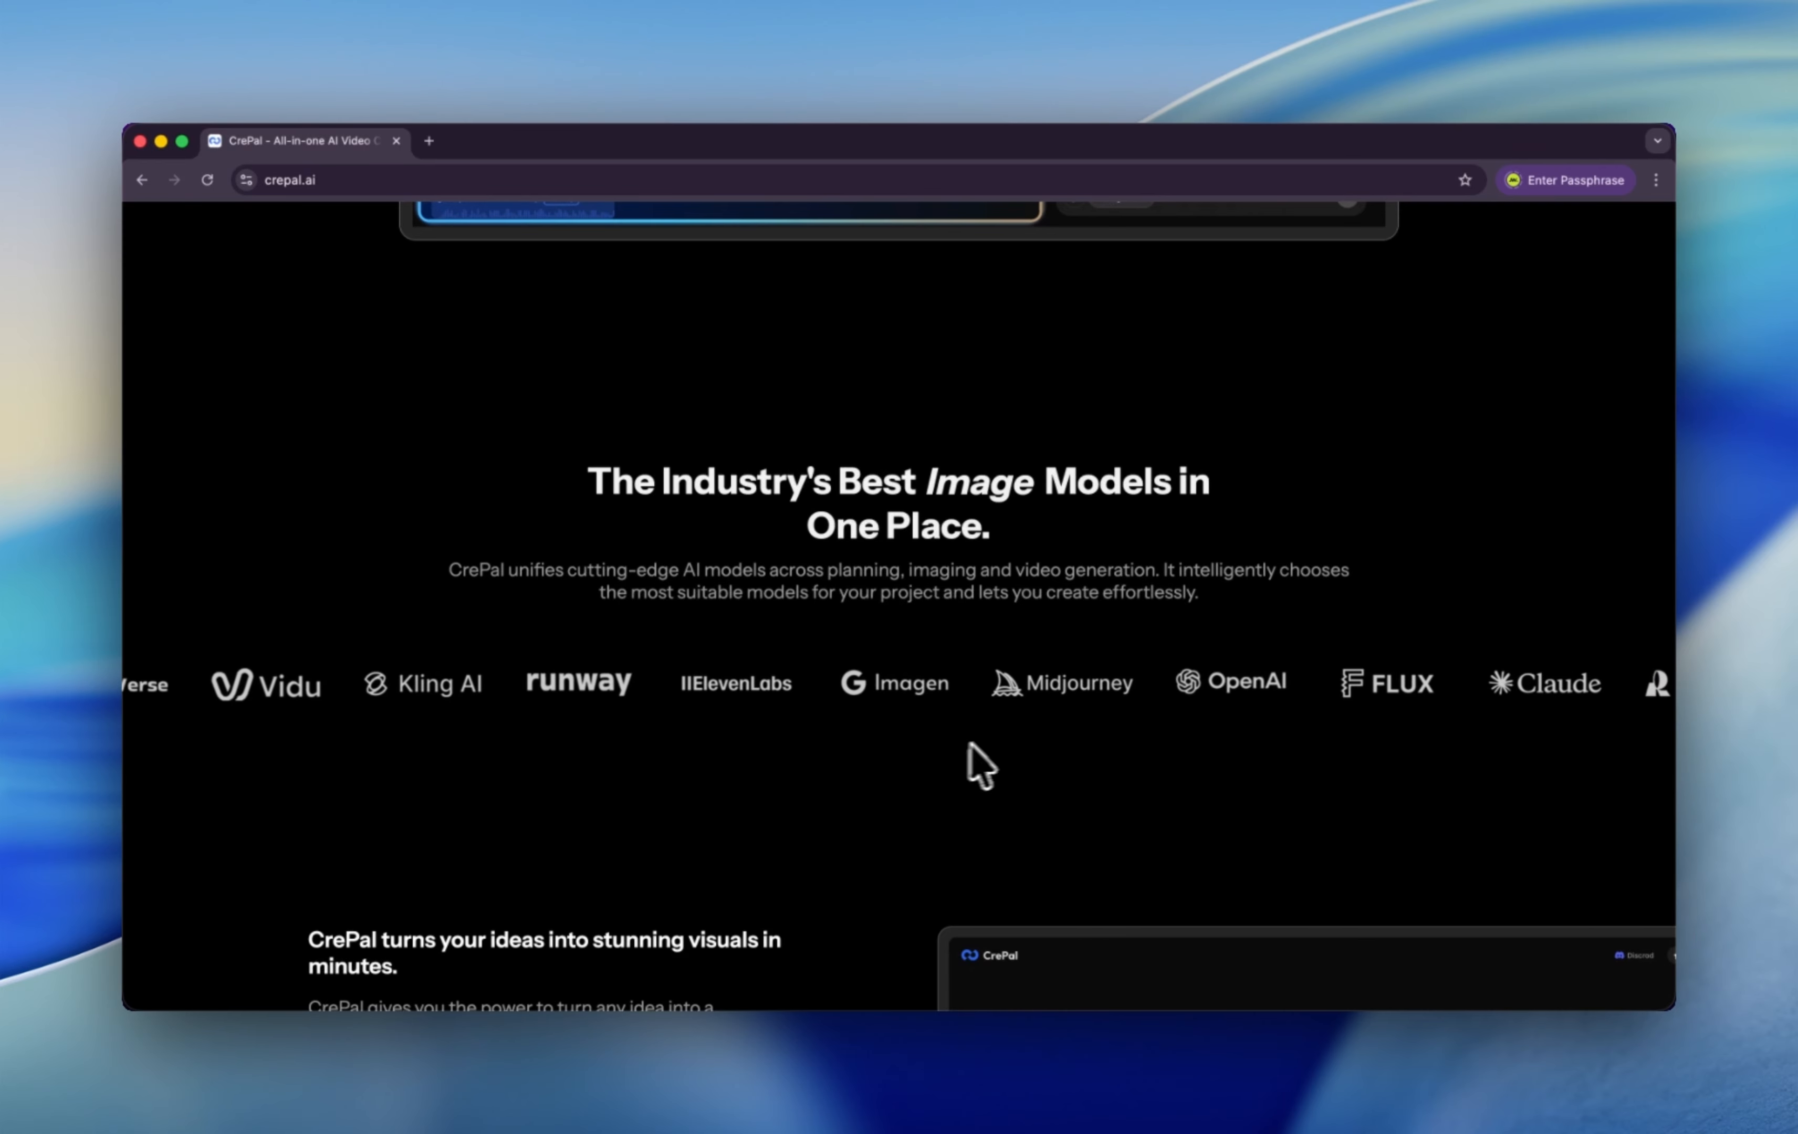
{"action": "scroll", "coordinate": [1004, 750], "scroll_direction": "down", "scroll_amount": 5}
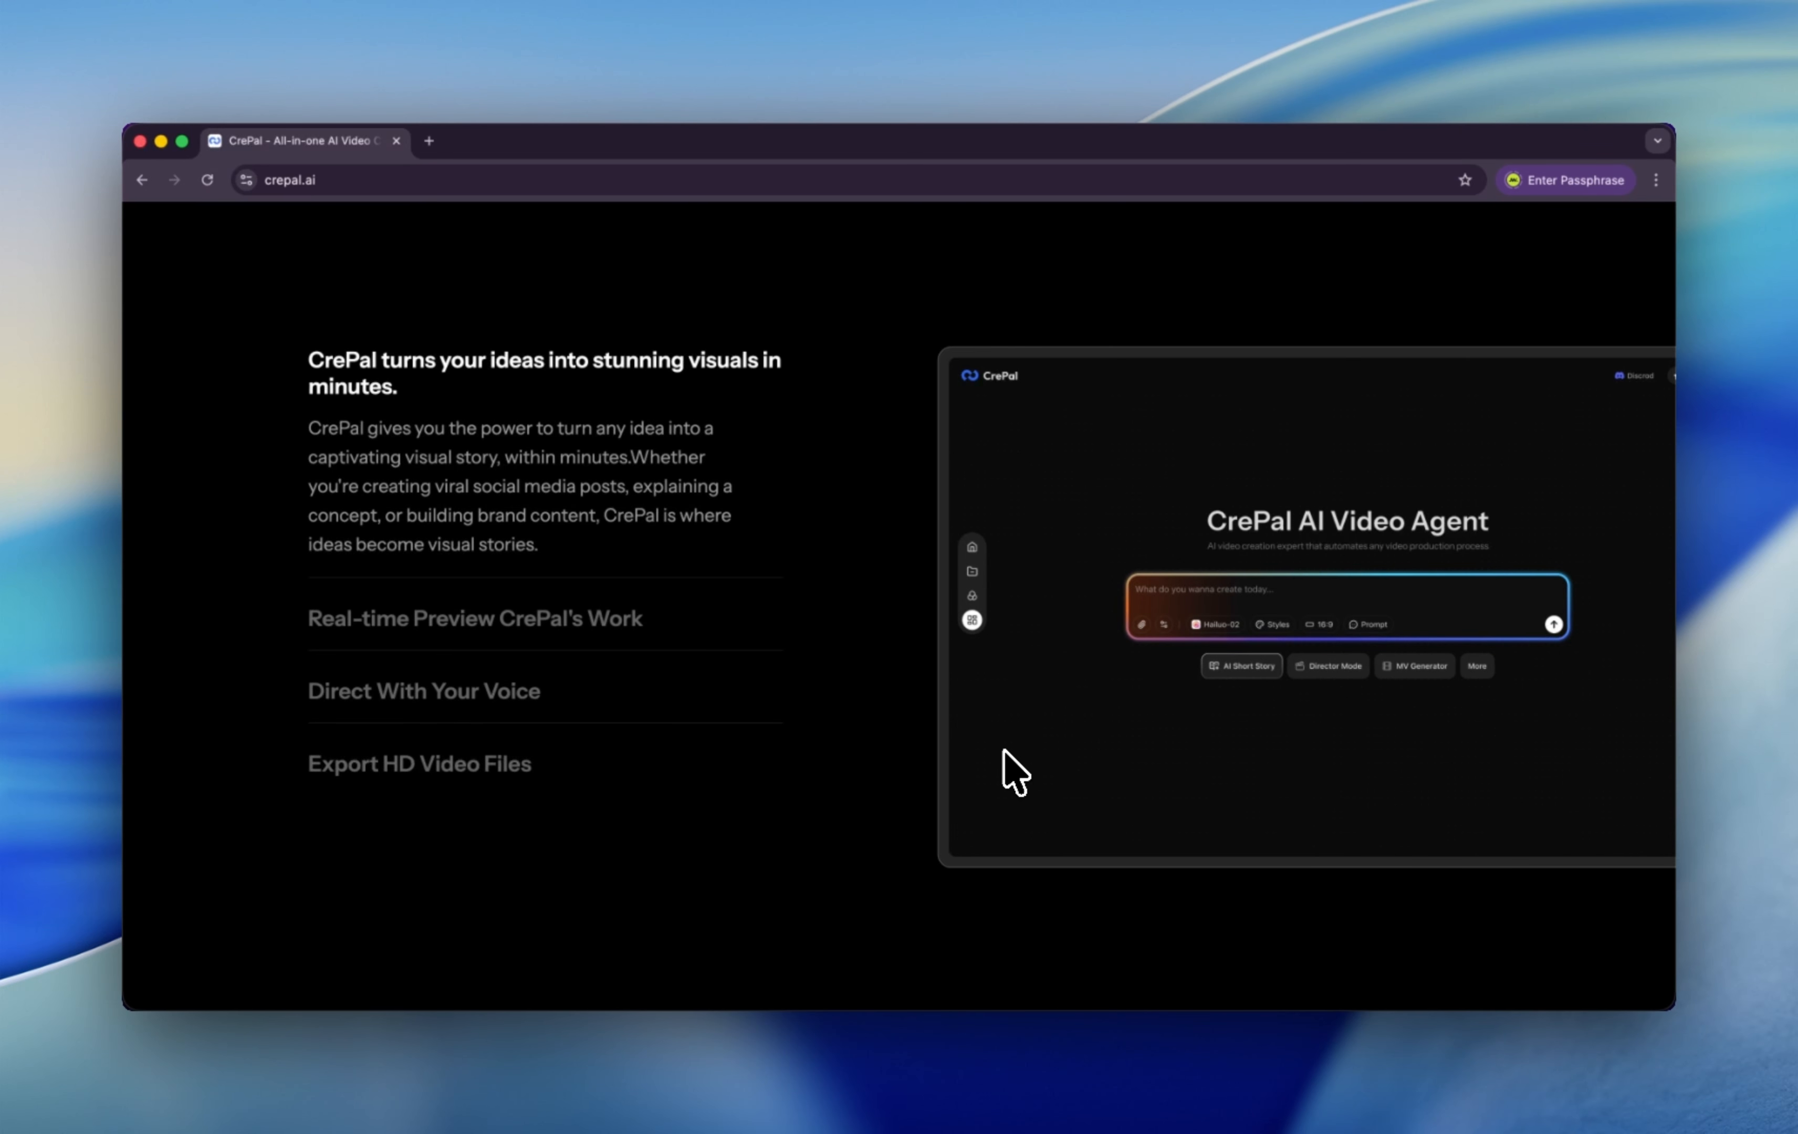
{"action": "scroll", "coordinate": [1005, 750], "scroll_direction": "down", "scroll_amount": 15}
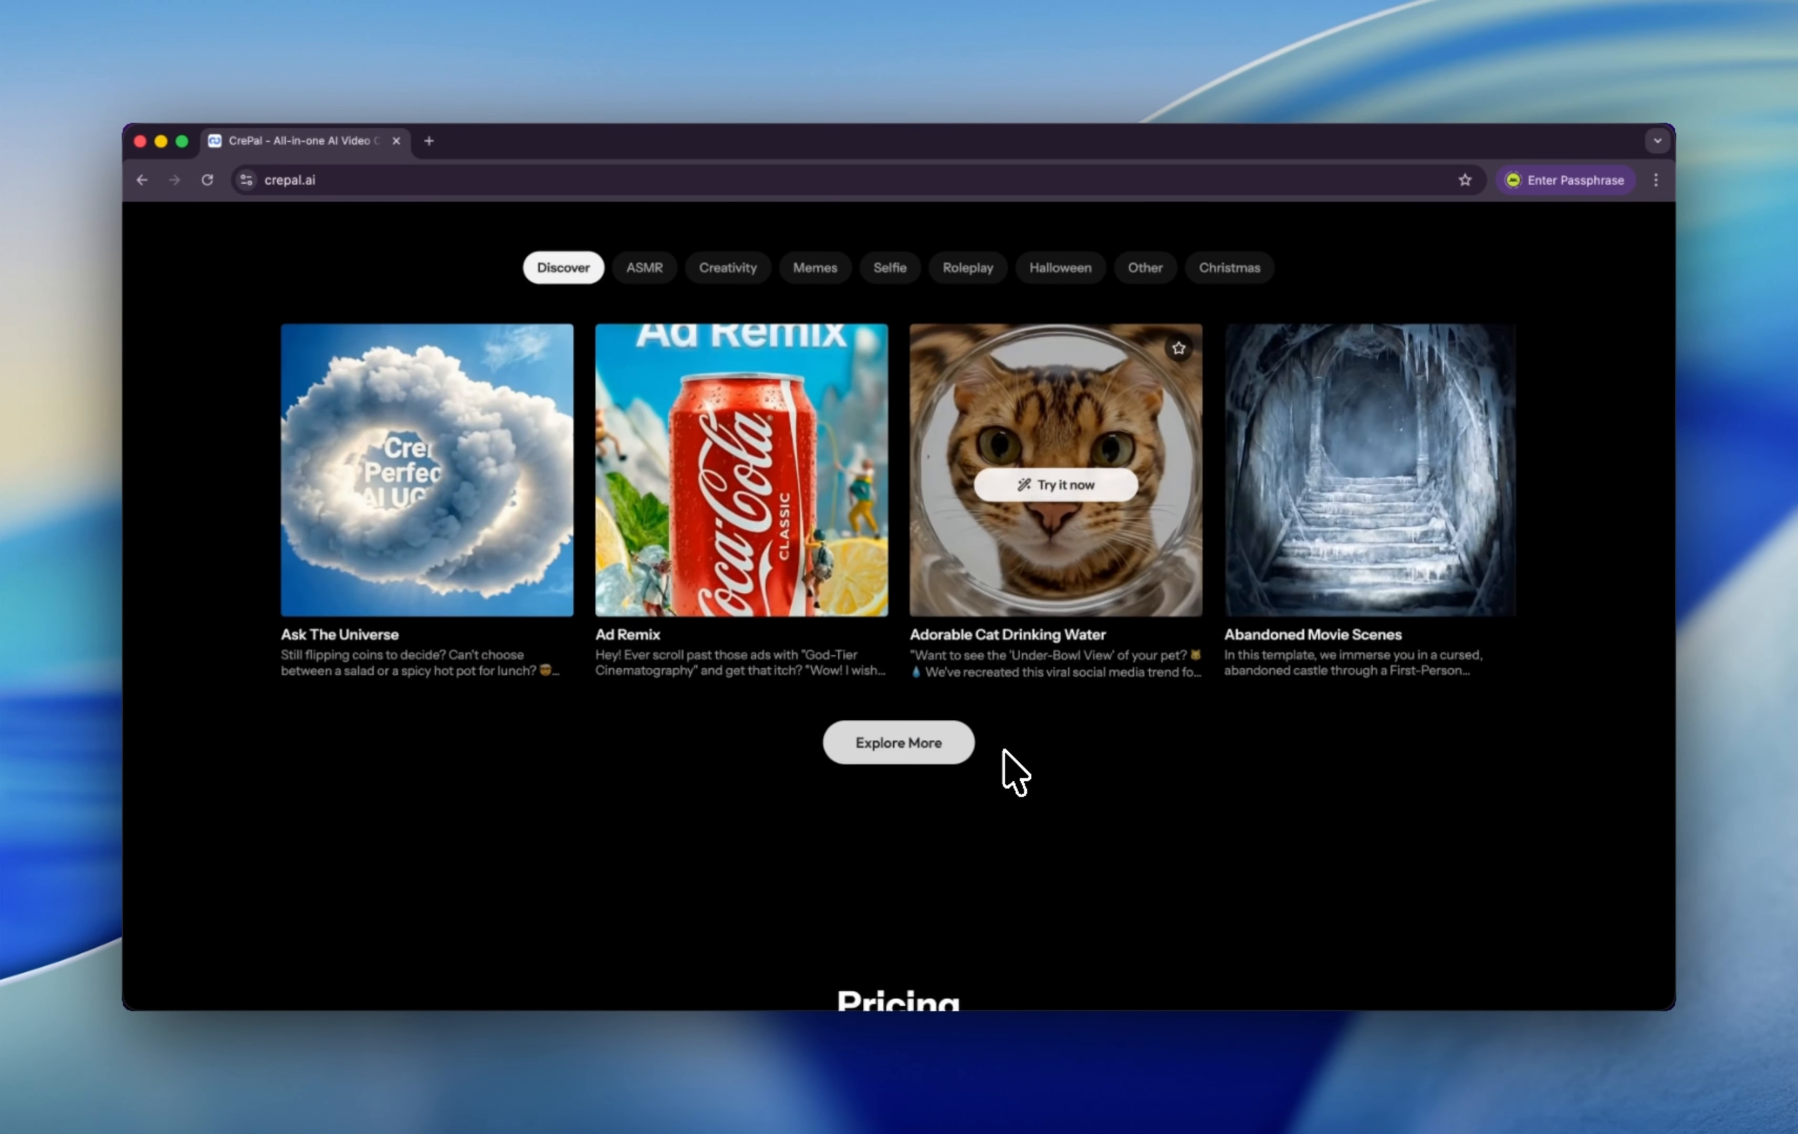
{"action": "scroll", "coordinate": [1004, 751], "scroll_direction": "down", "scroll_amount": 20}
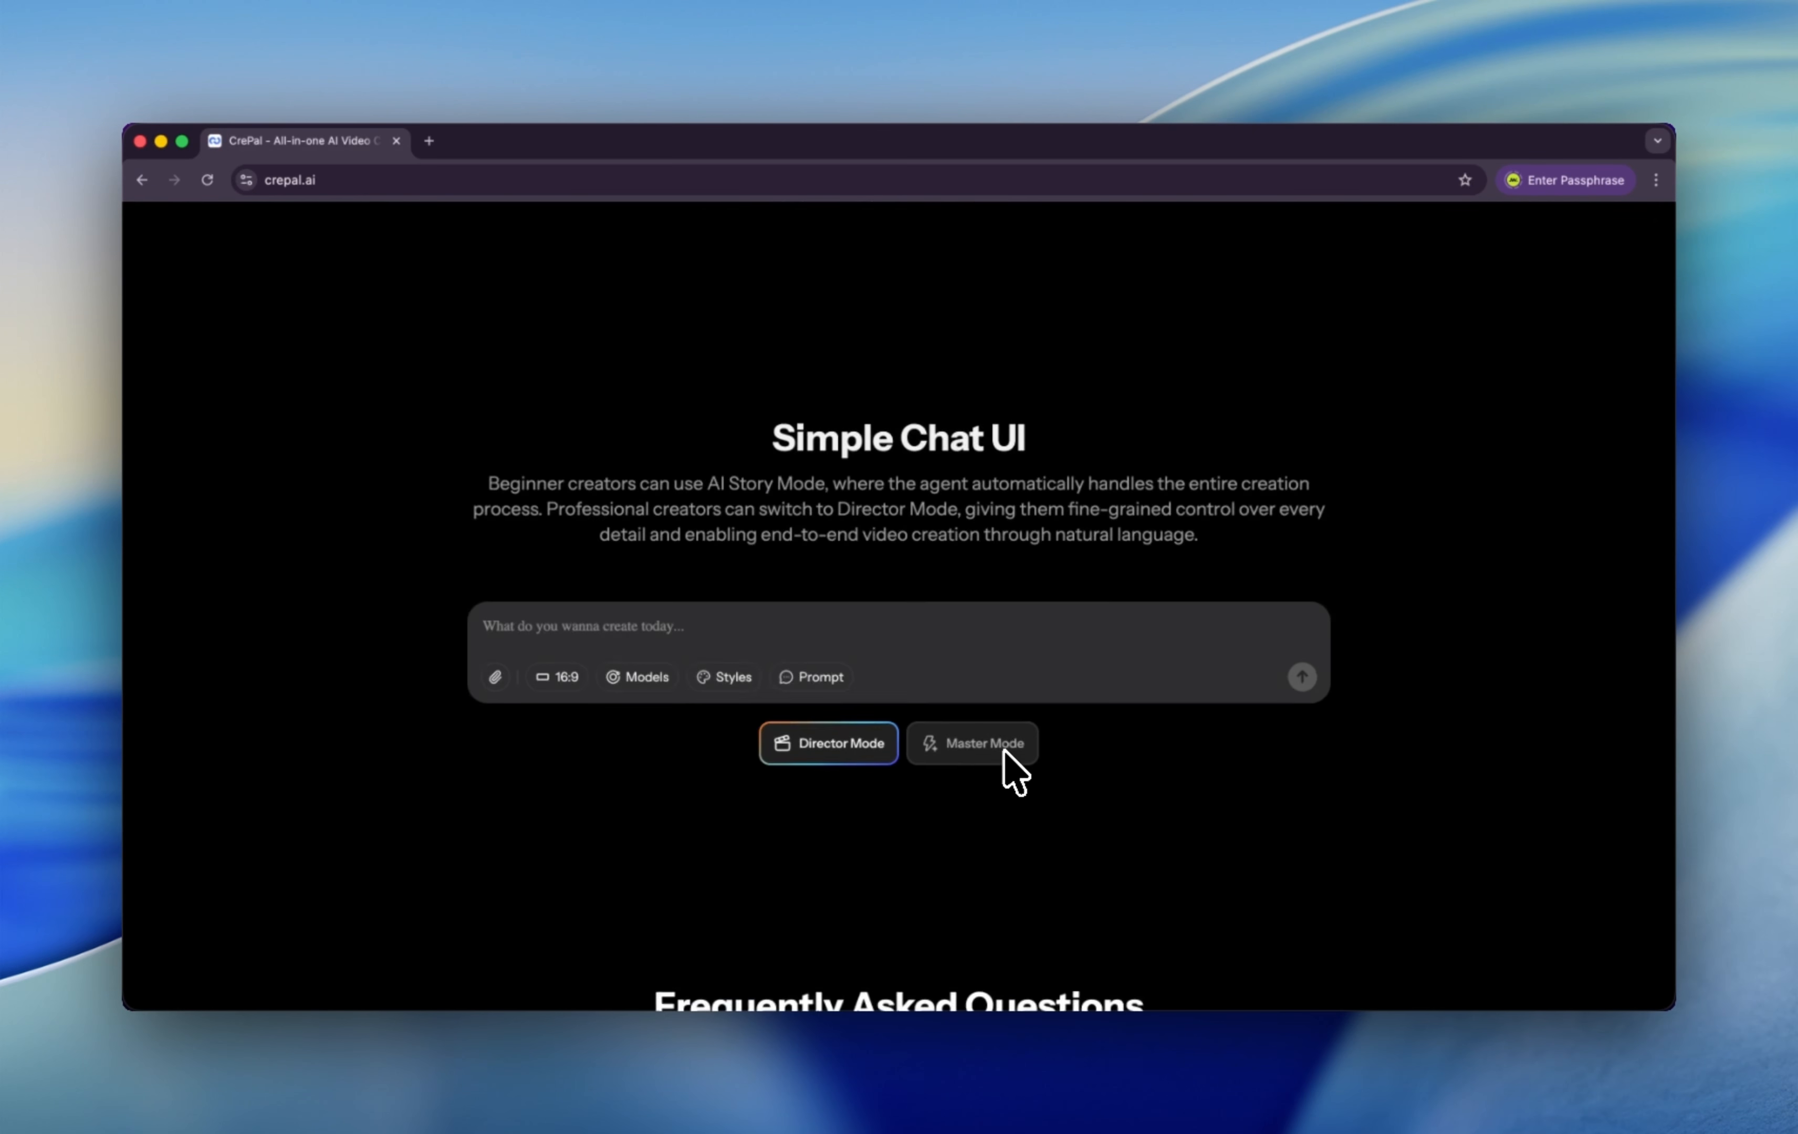
{"action": "scroll", "coordinate": [1008, 765], "scroll_direction": "down", "scroll_amount": 5}
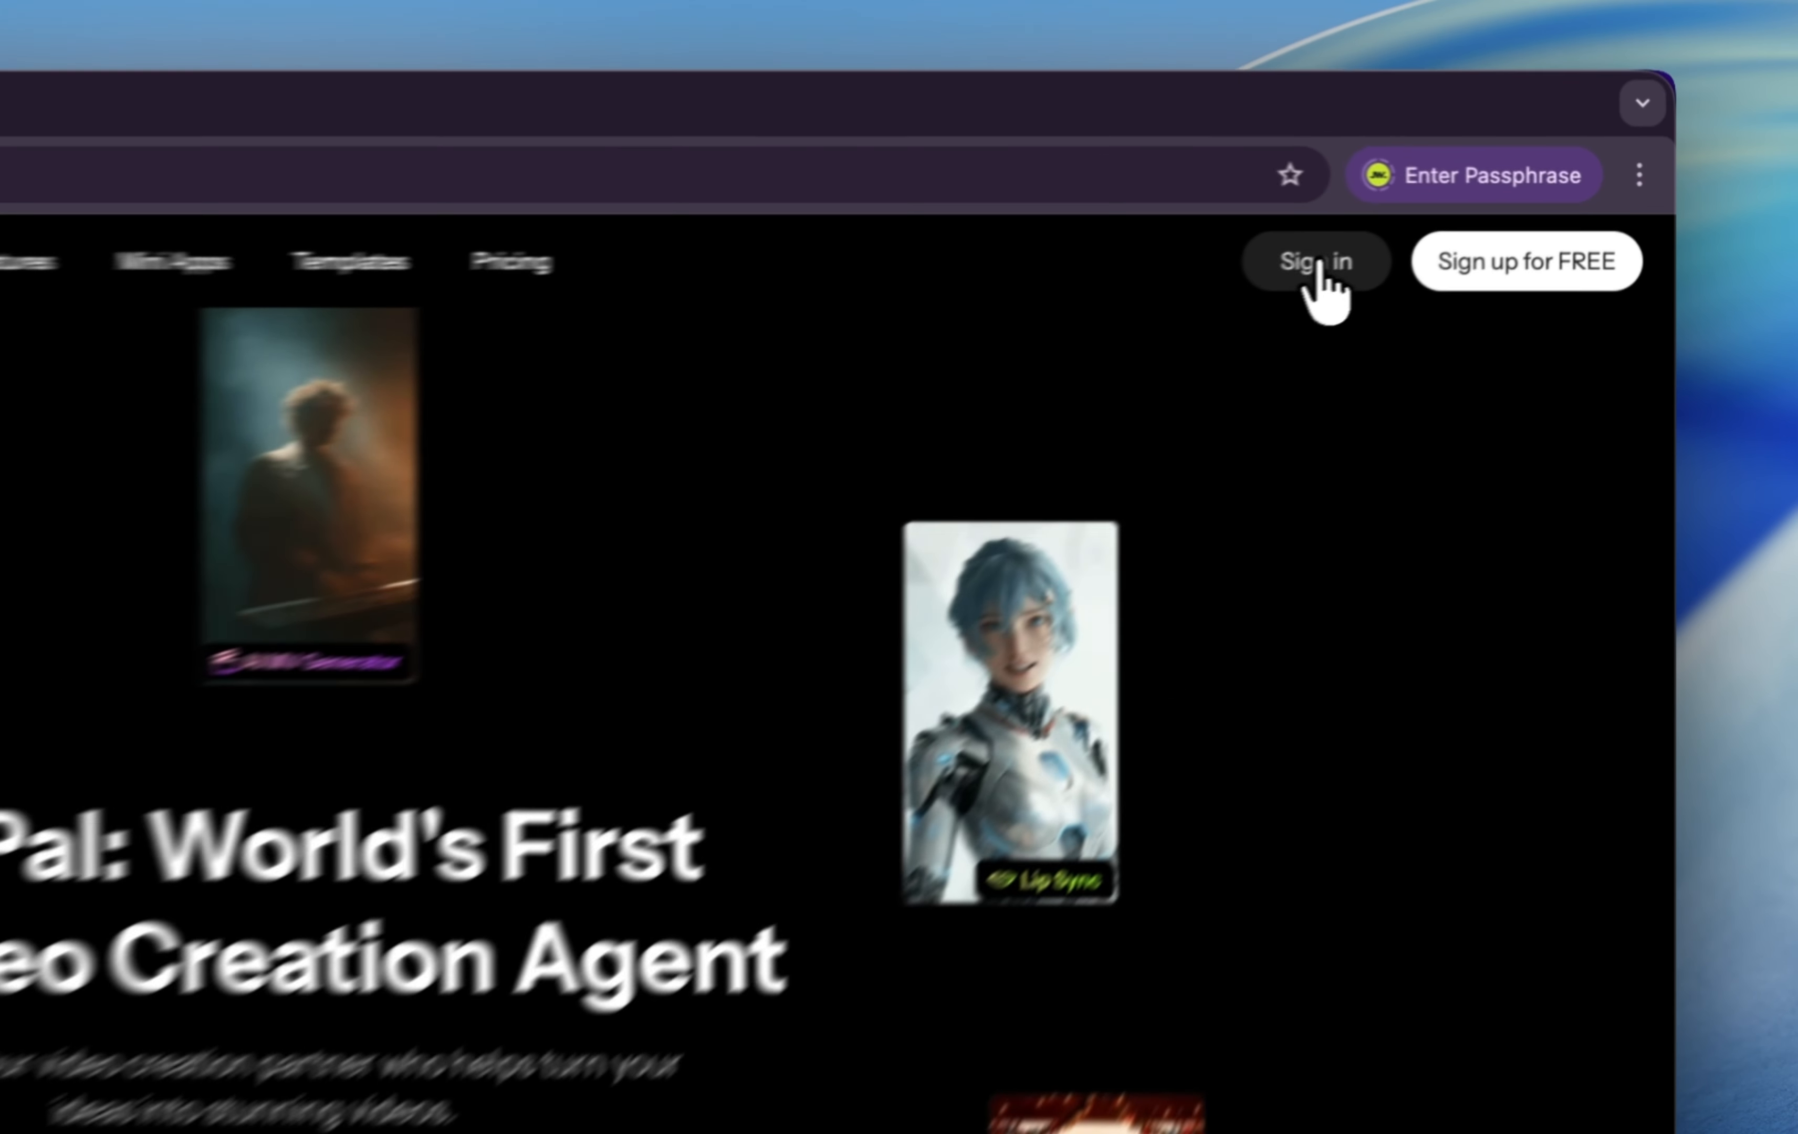
Sign in and enter a video prompt about a 25-year-old American man and 23-year-old Asian woman flying to Mars, learning to eat and work floating in space
{"action": "left_click", "coordinate": [1471, 227]}
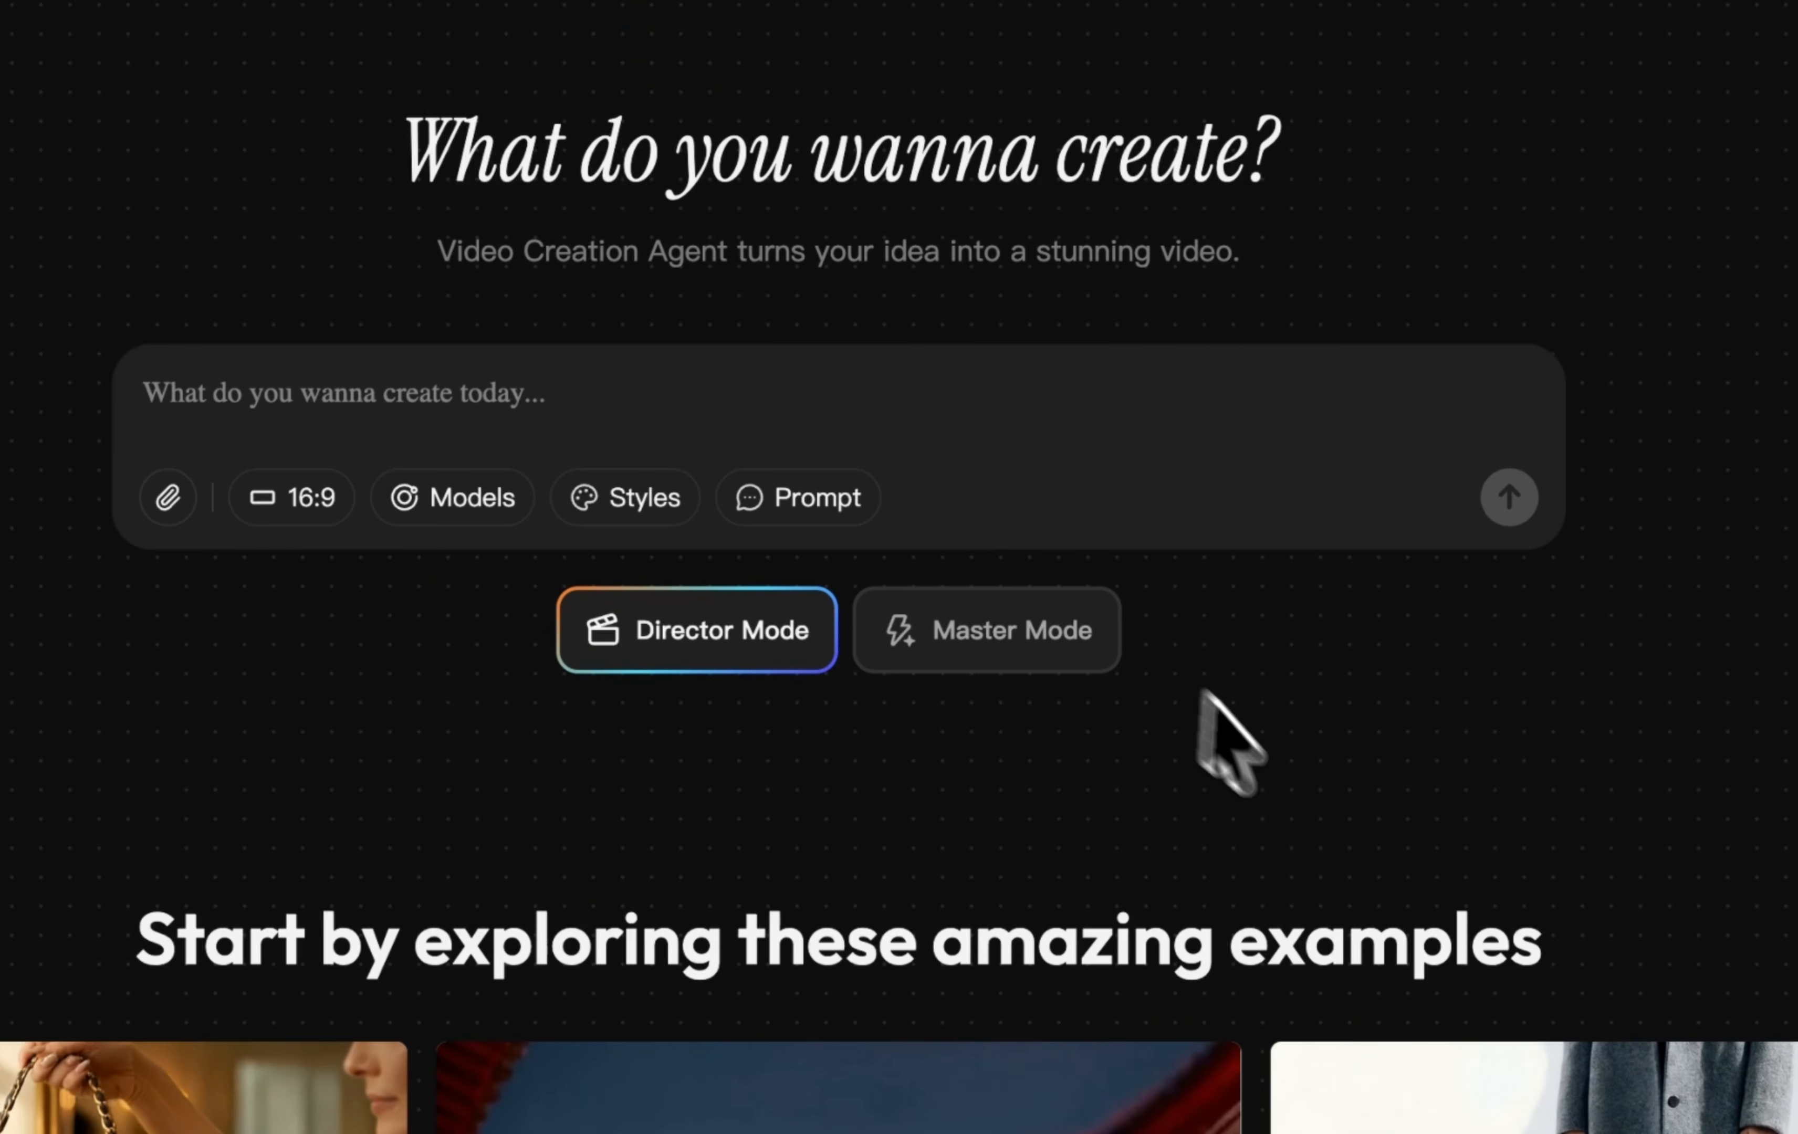
{"action": "scroll", "coordinate": [1128, 698], "scroll_direction": "down", "scroll_amount": 5}
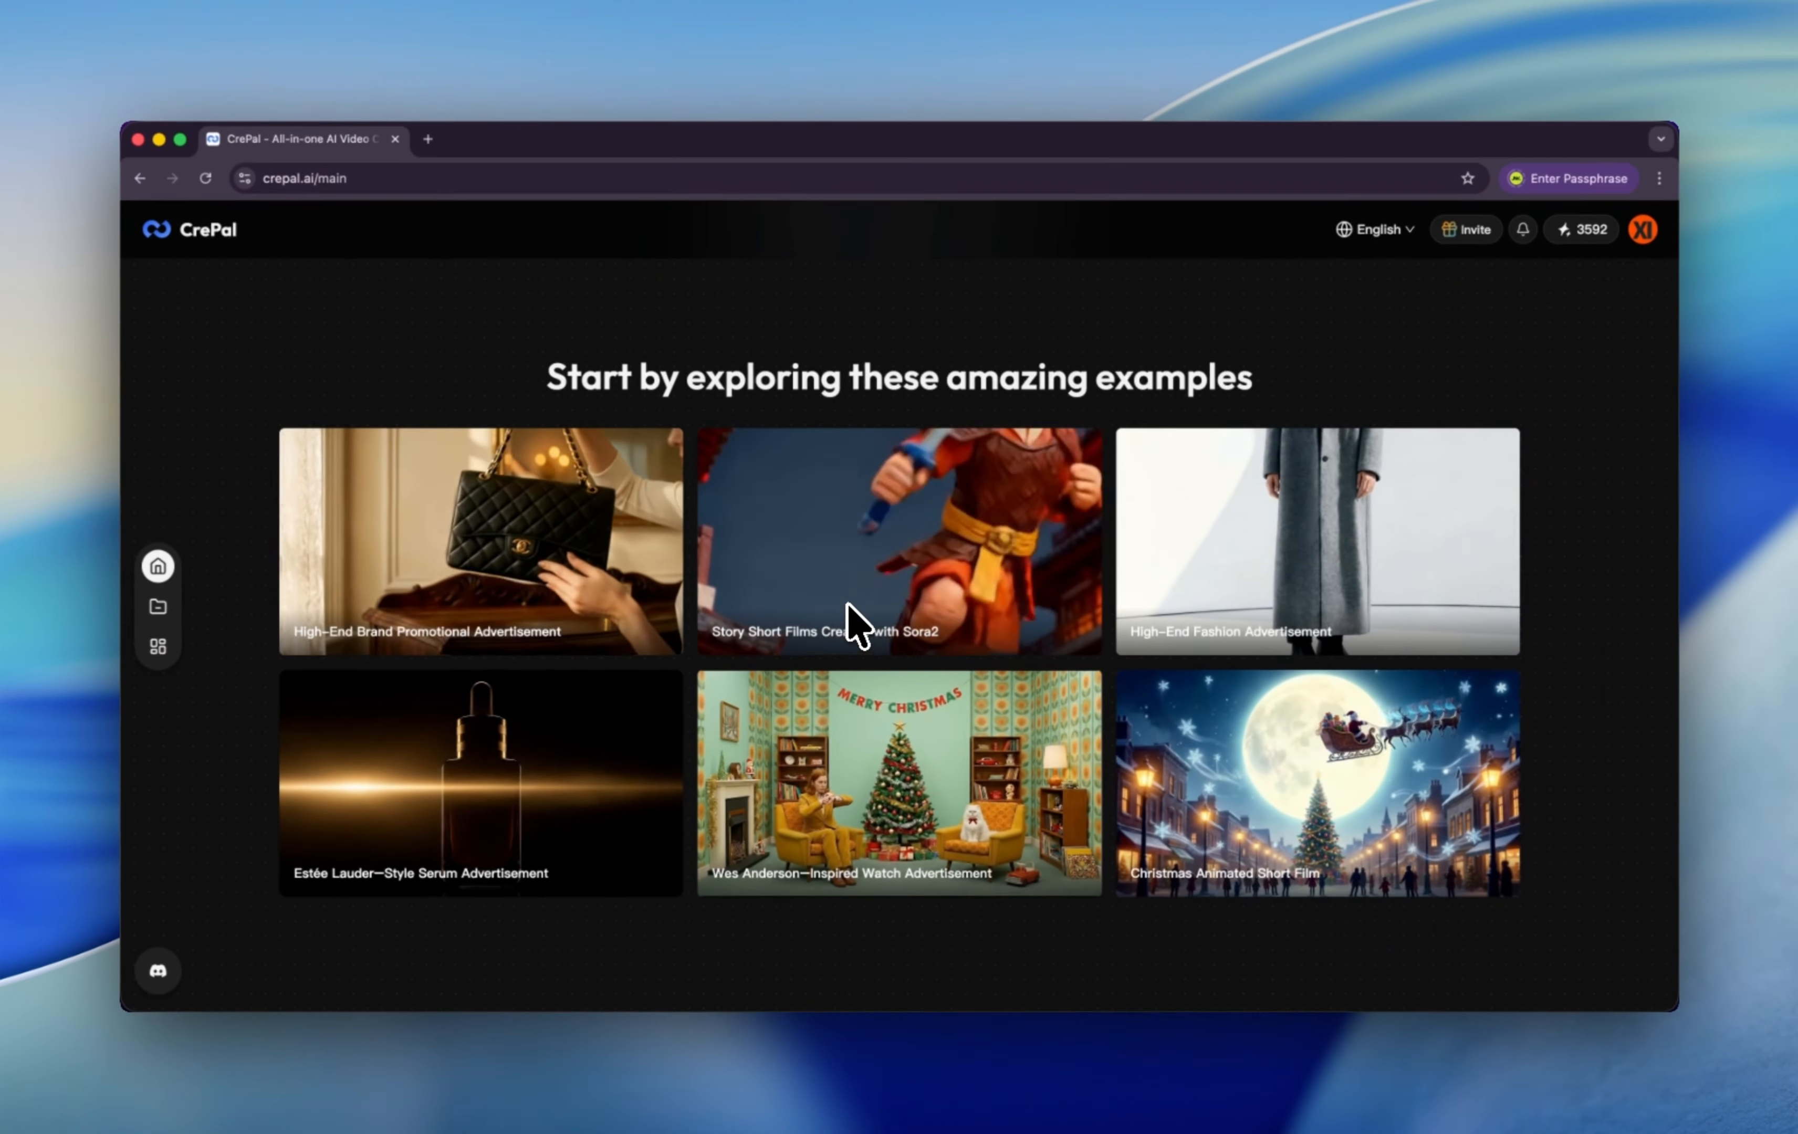
{"action": "left_click", "coordinate": [622, 562]}
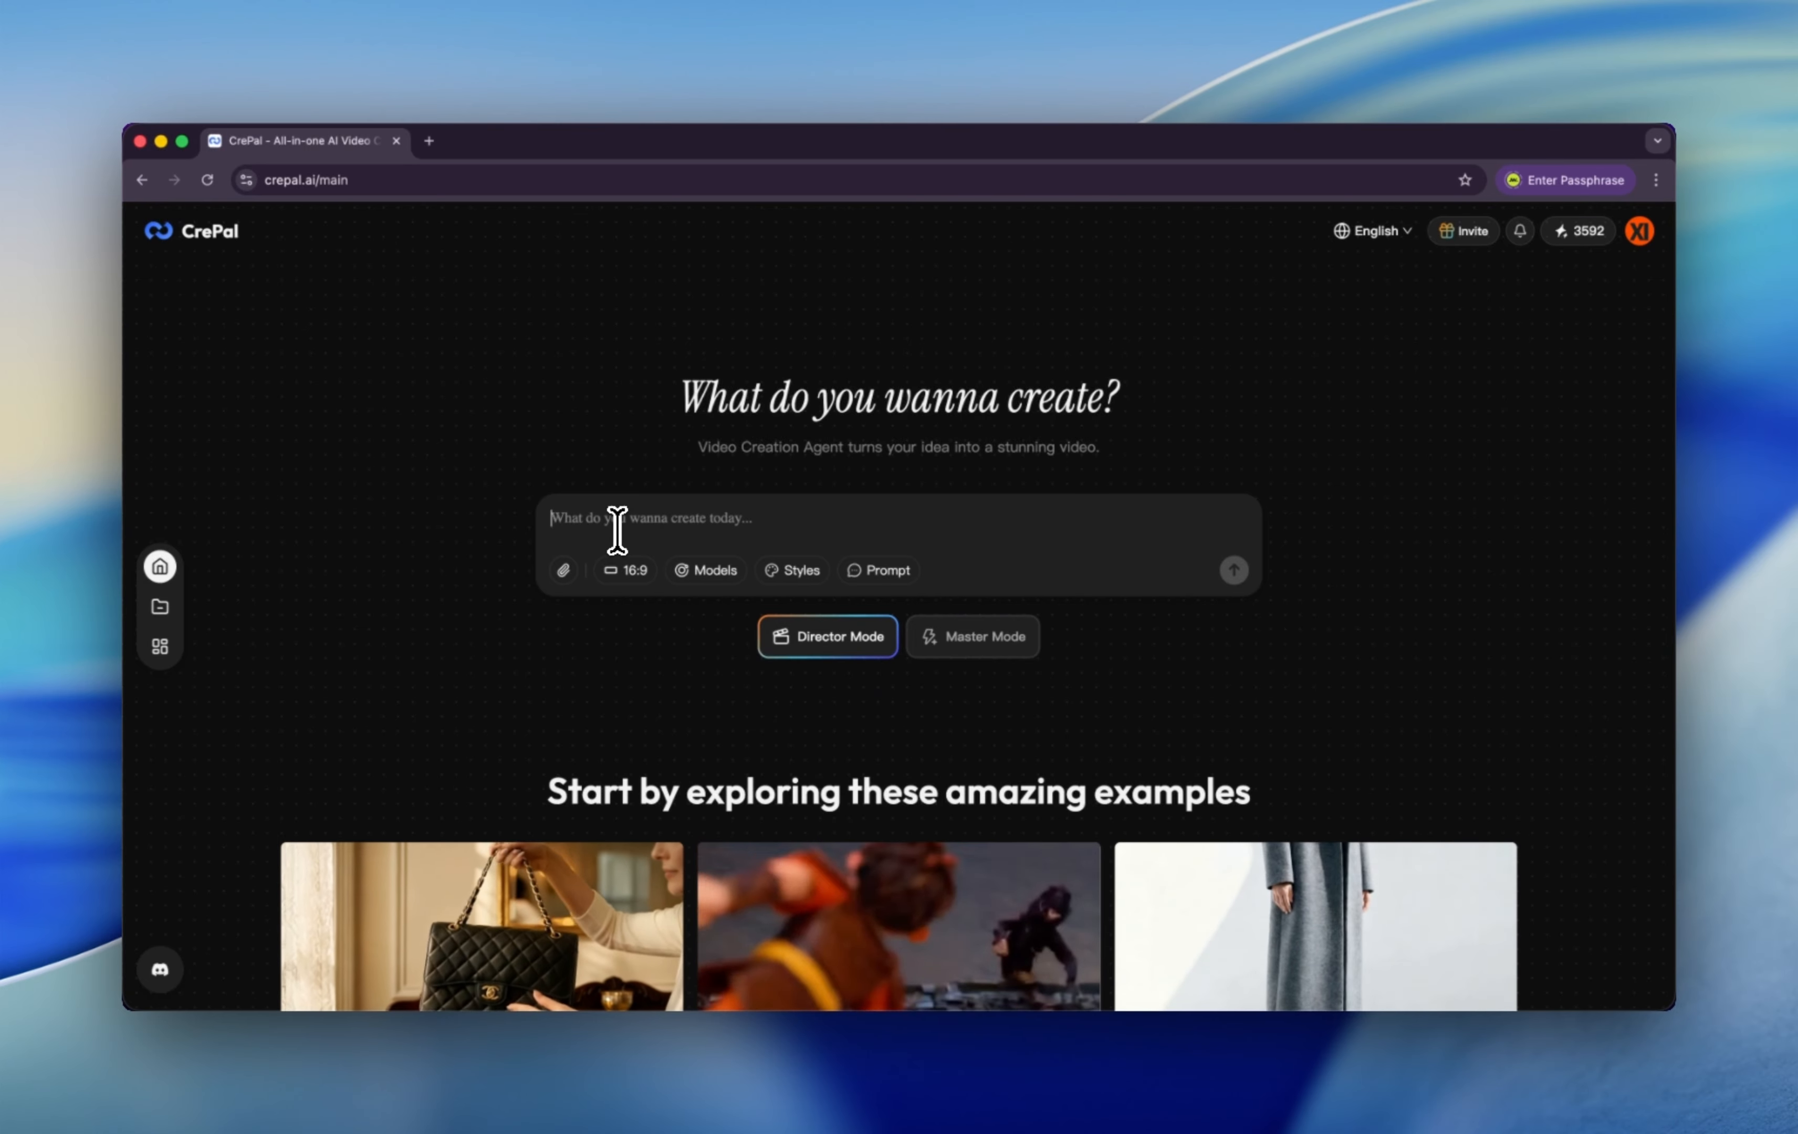
{"action": "type", "text": "In a spaceship mission, a 25years old man from american meet a asian 23 years old young woman, they are going to mars together. thery are learning how to eat and work togehter in space, floating all the time."}
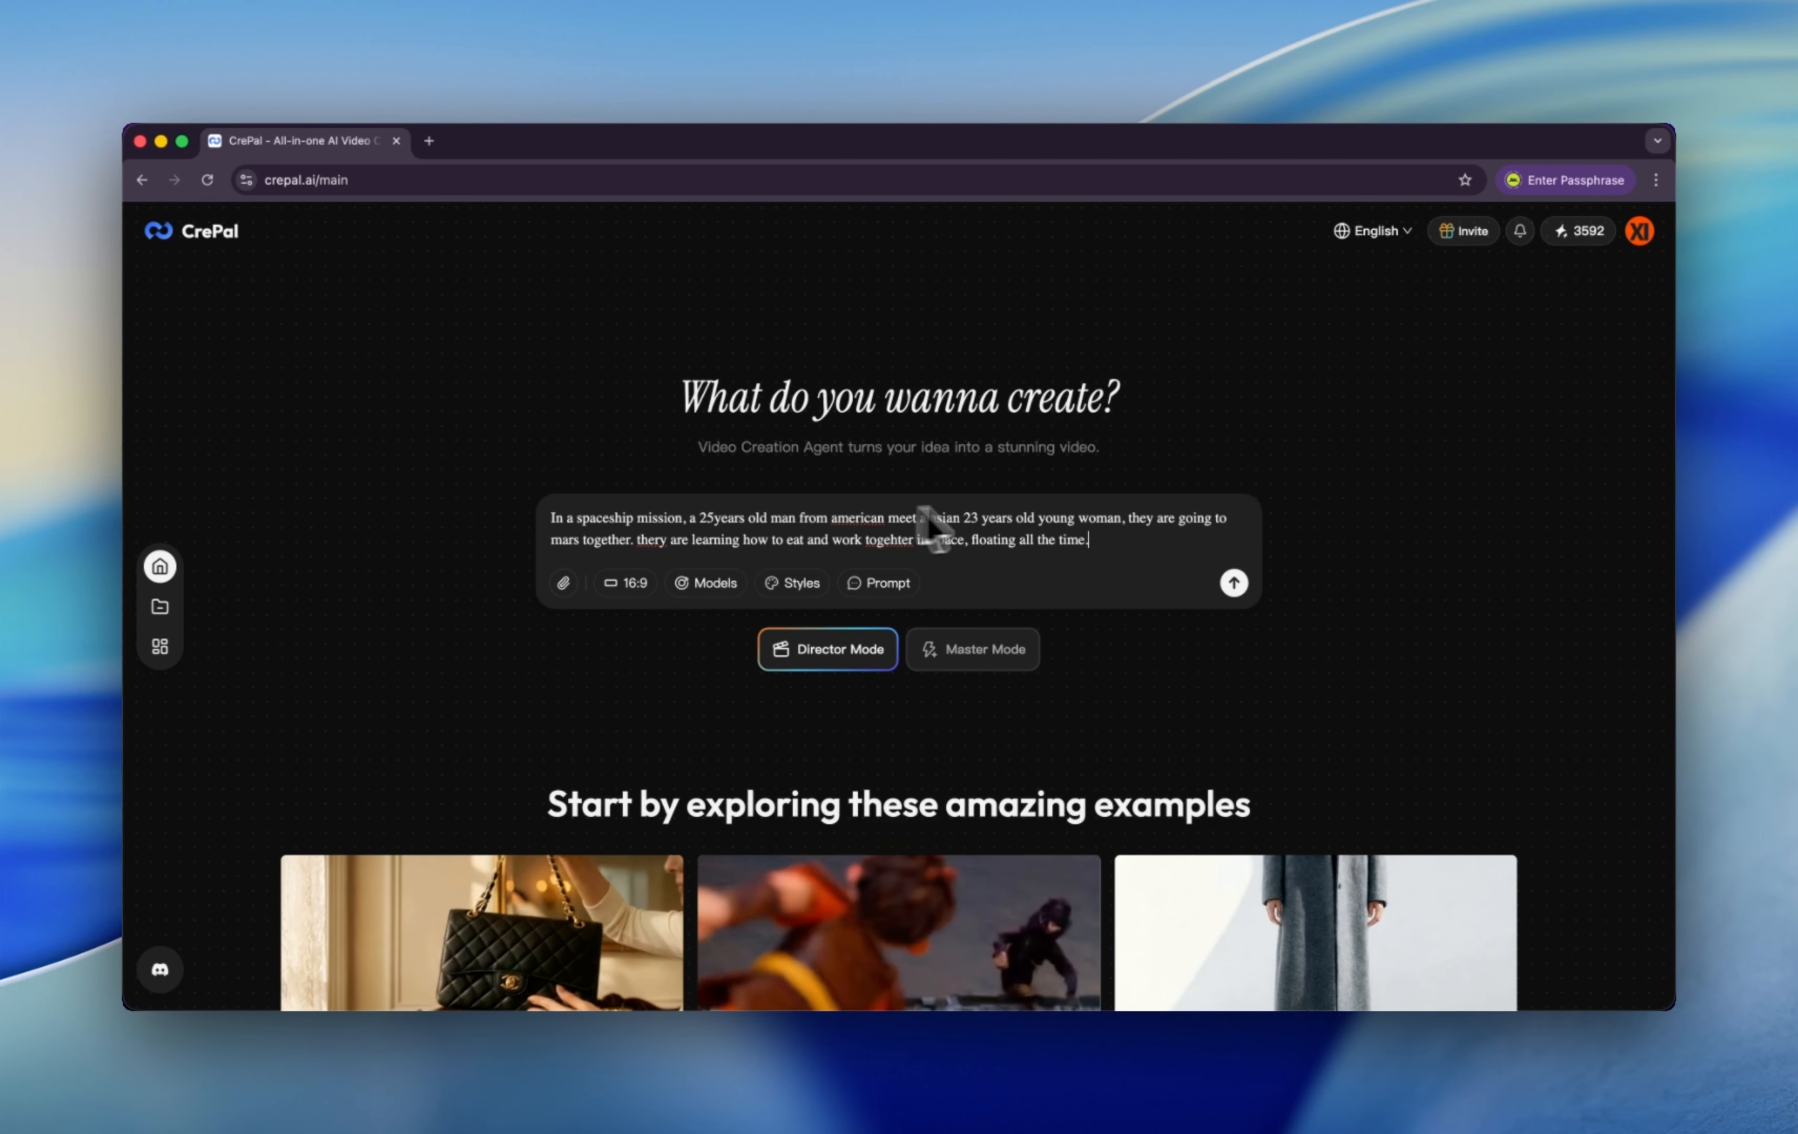
Check the attachment types, choose the 16:9 ratio and apply the Cinematic style to the video prompt
{"action": "left_click", "coordinate": [562, 582]}
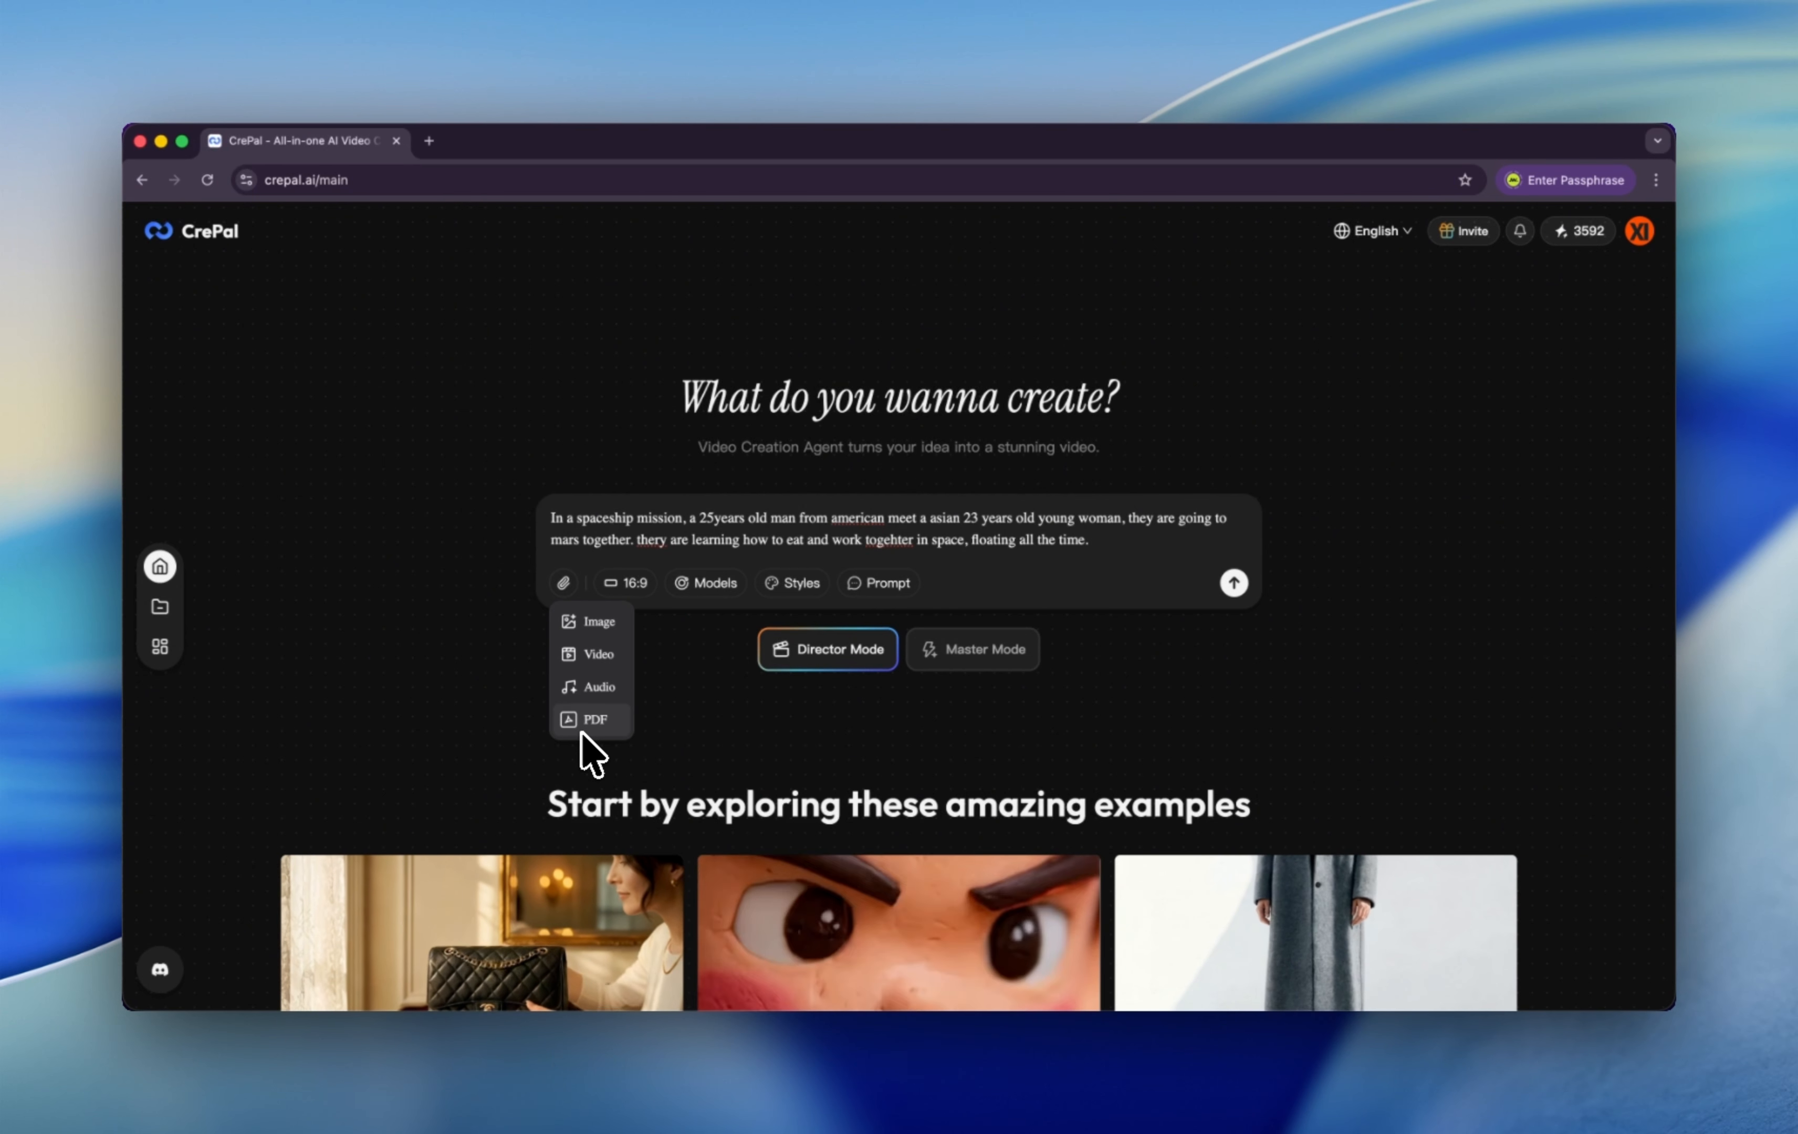
{"action": "left_click", "coordinate": [629, 589]}
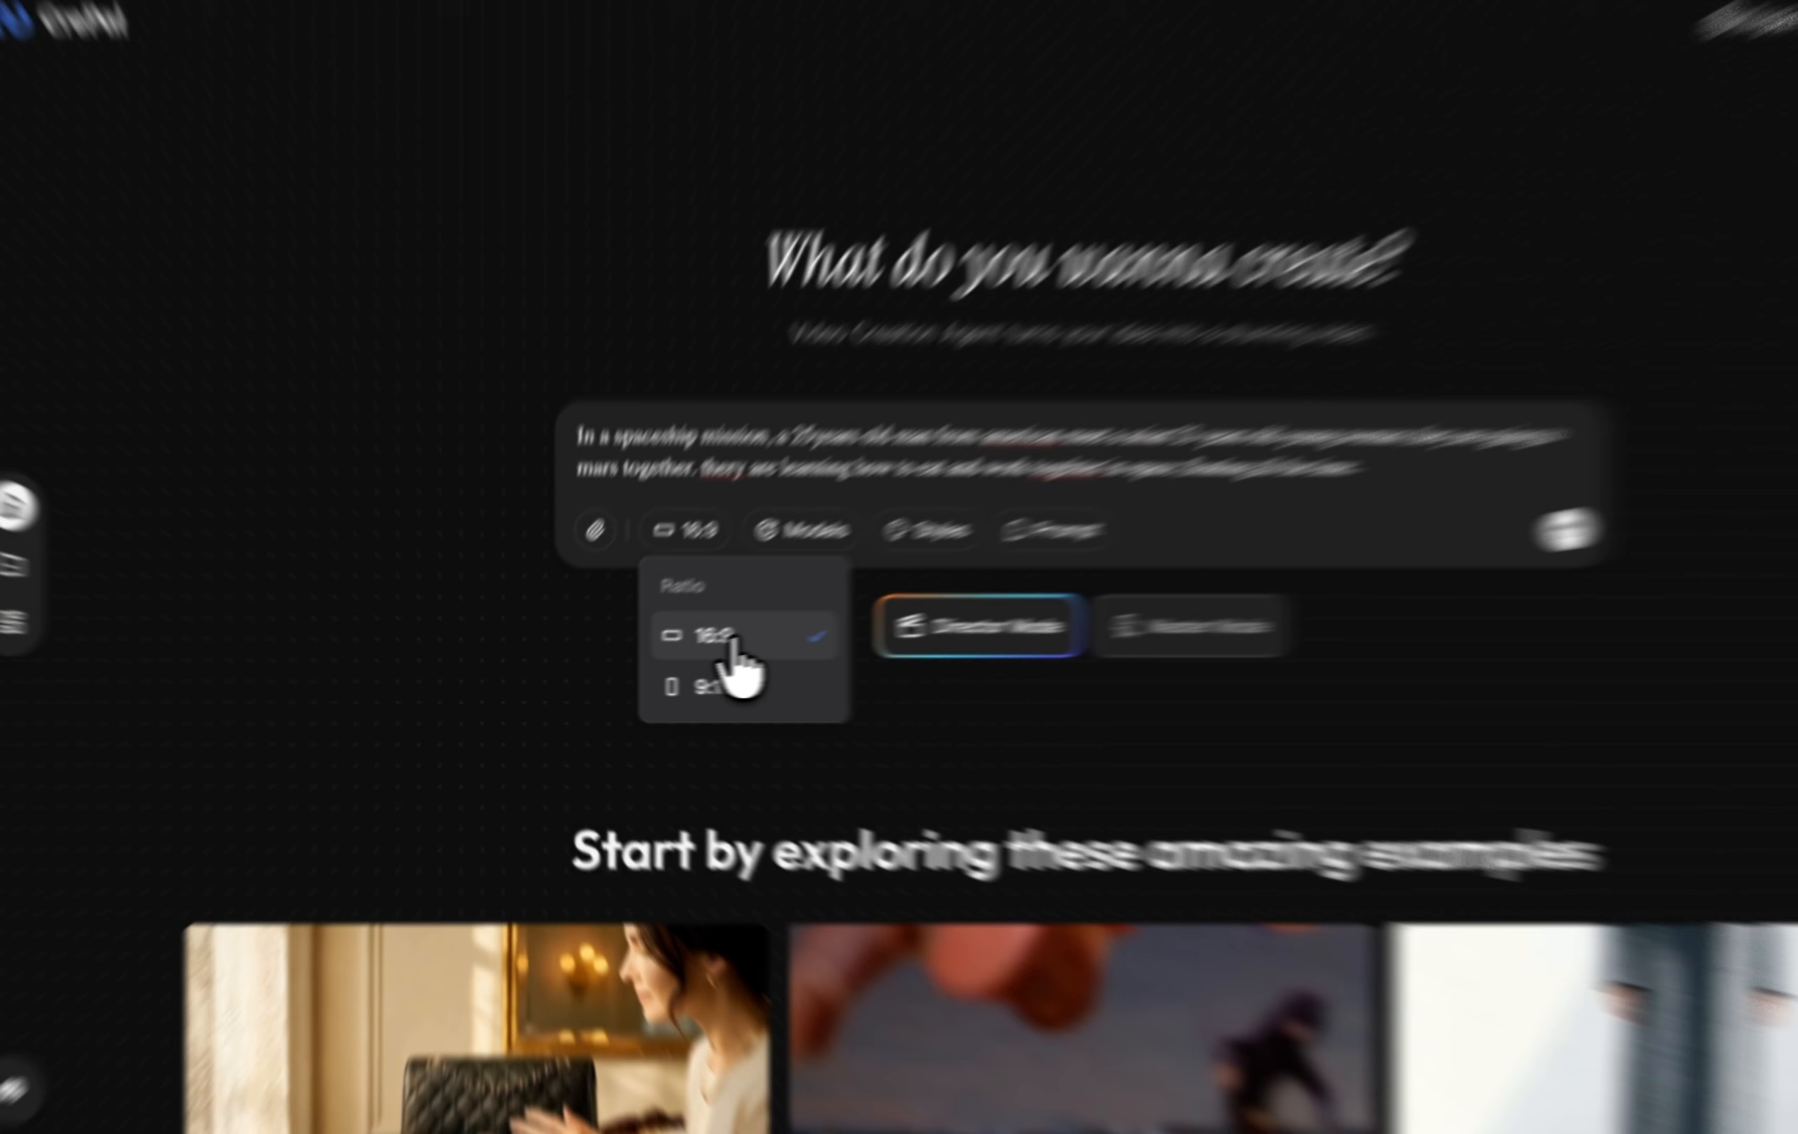
{"action": "left_click", "coordinate": [653, 660]}
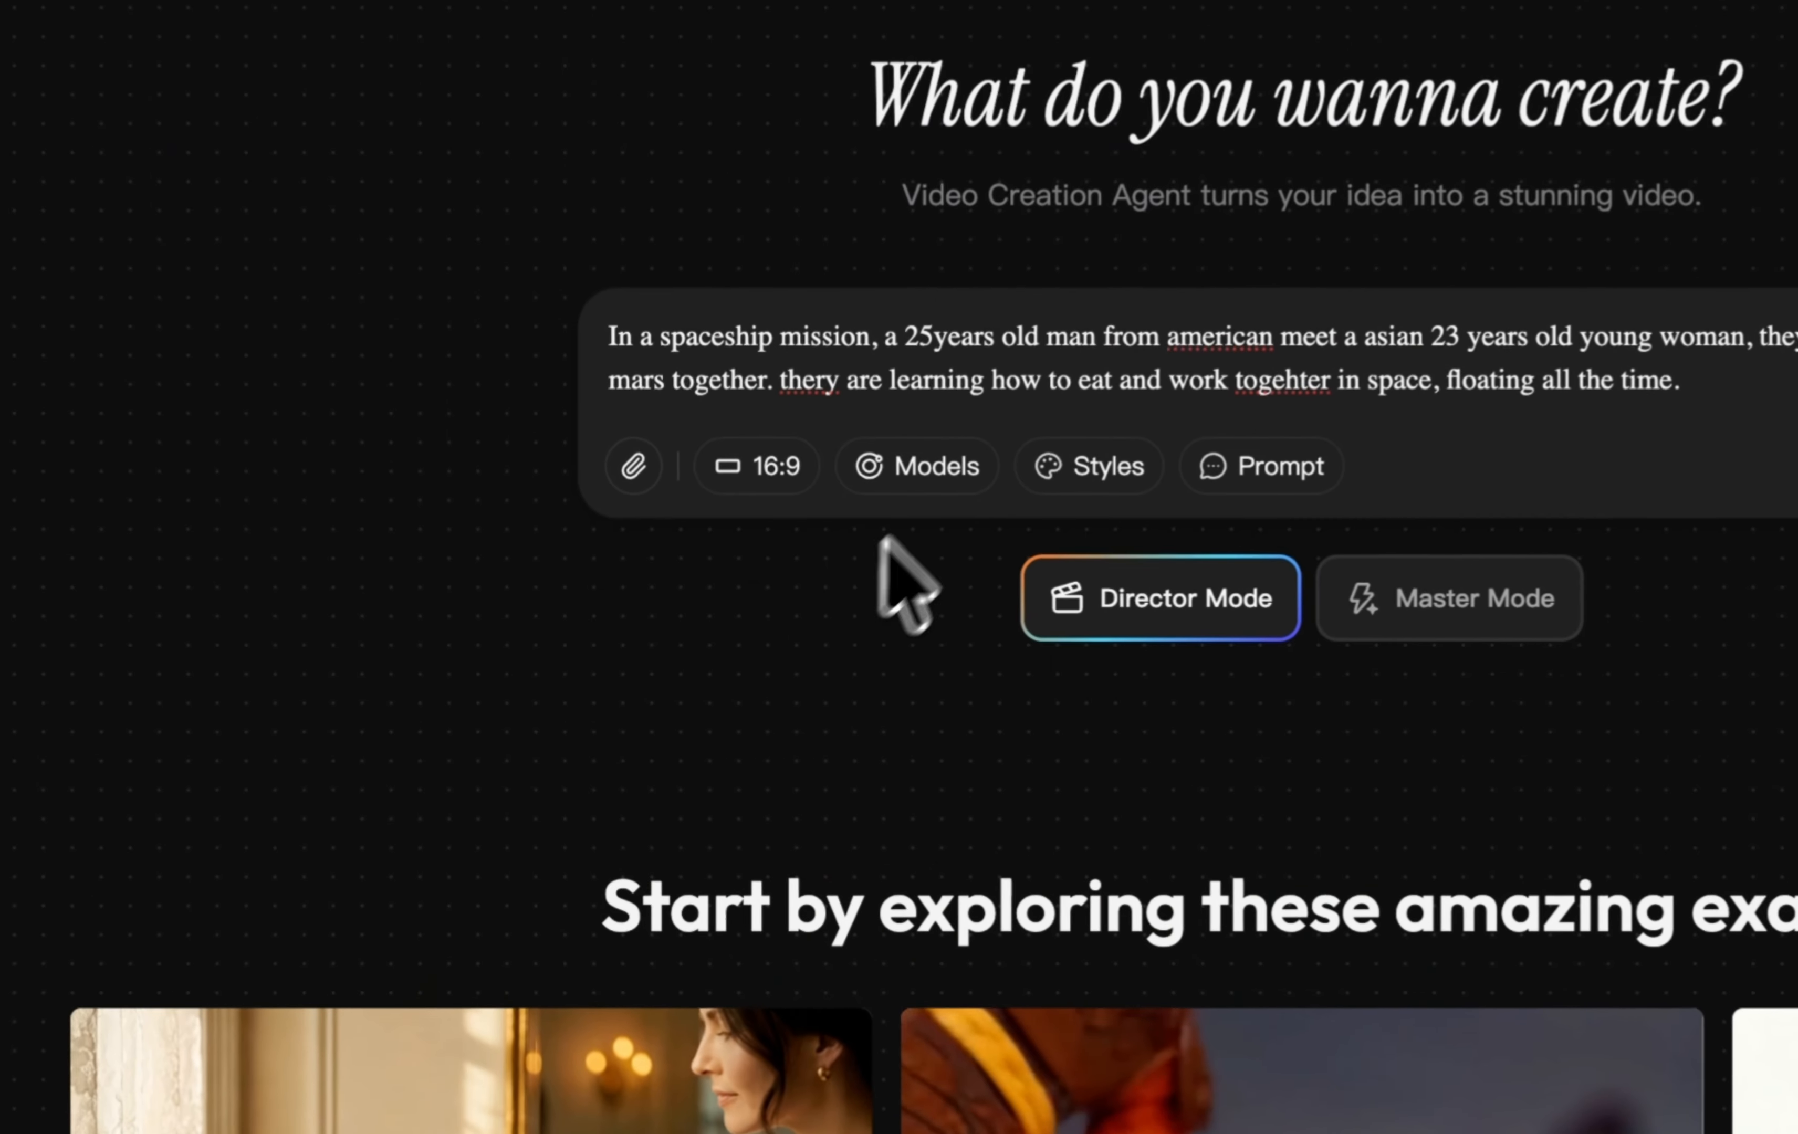
{"action": "left_click", "coordinate": [1088, 466]}
{"action": "left_click", "coordinate": [1256, 597]}
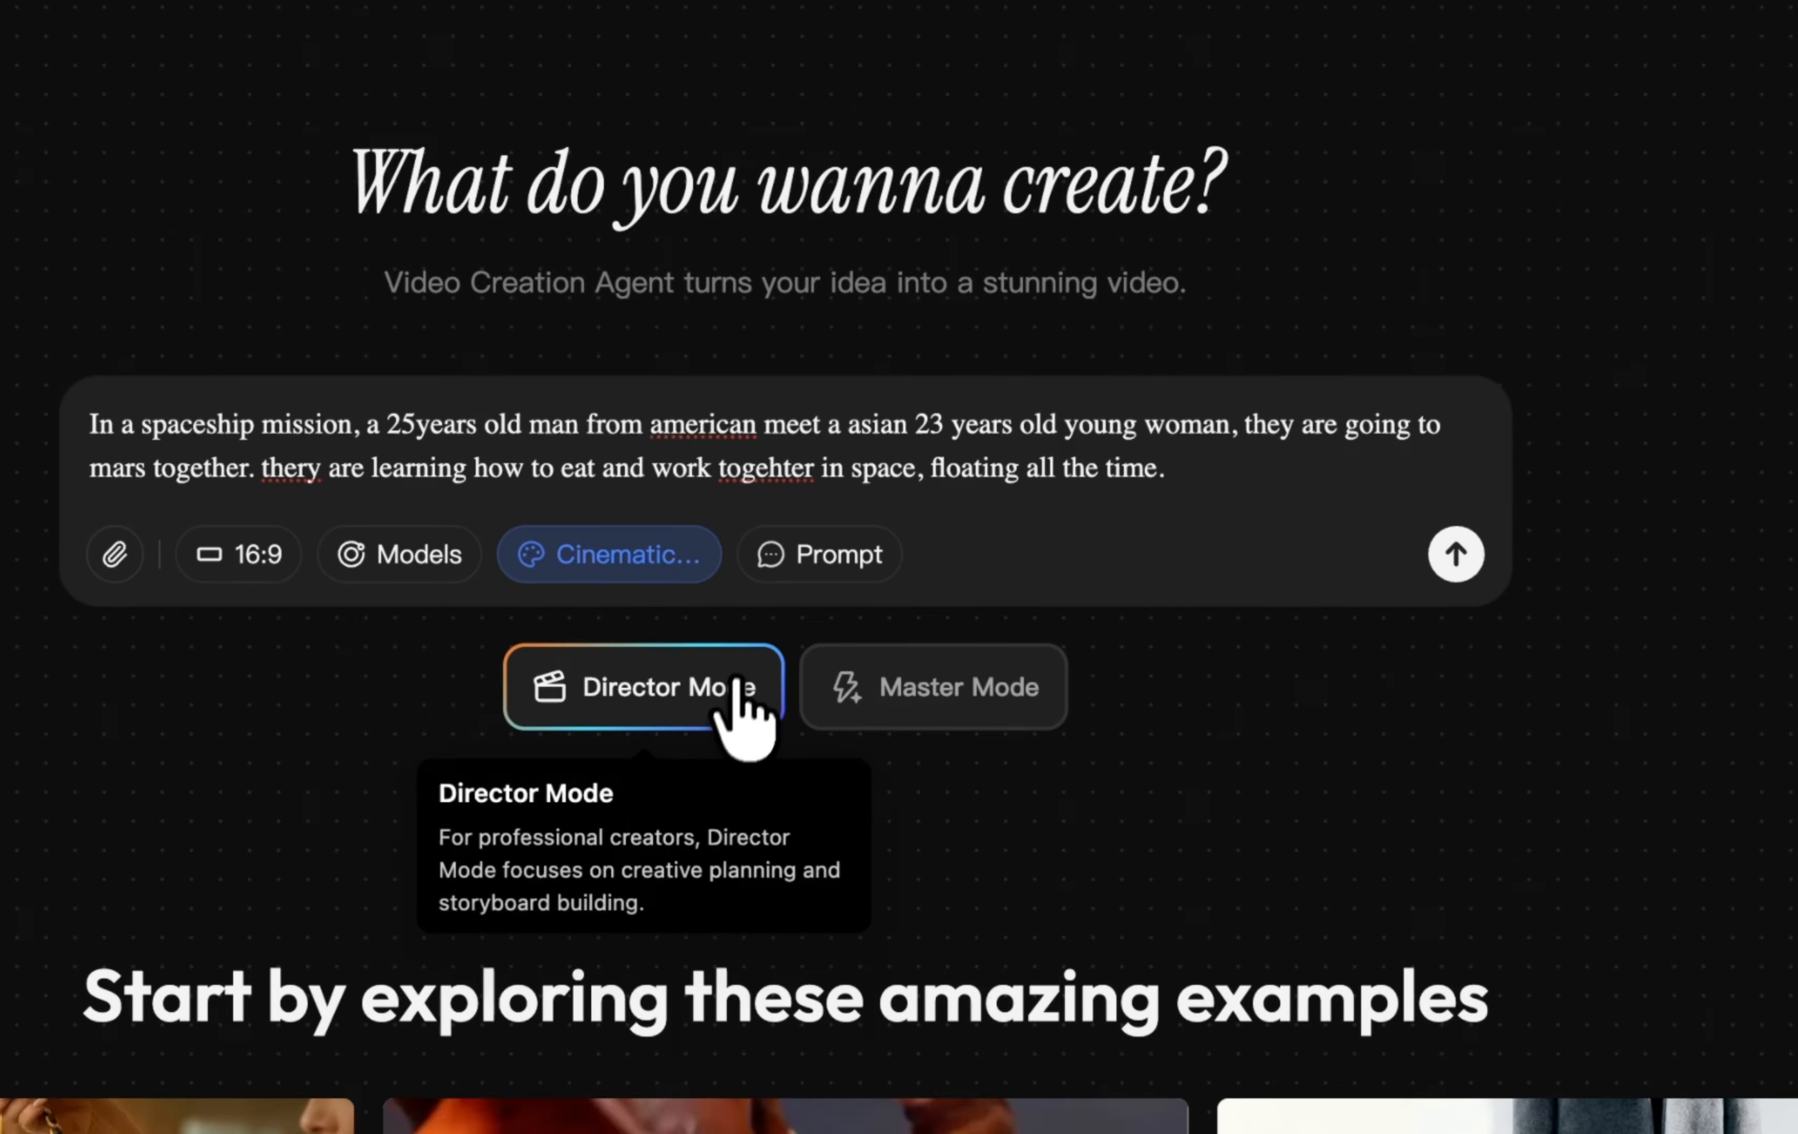
Try several suggested sample prompts and restore the original spaceship mission prompt about the couple travelling to Mars
{"action": "left_click", "coordinate": [829, 558]}
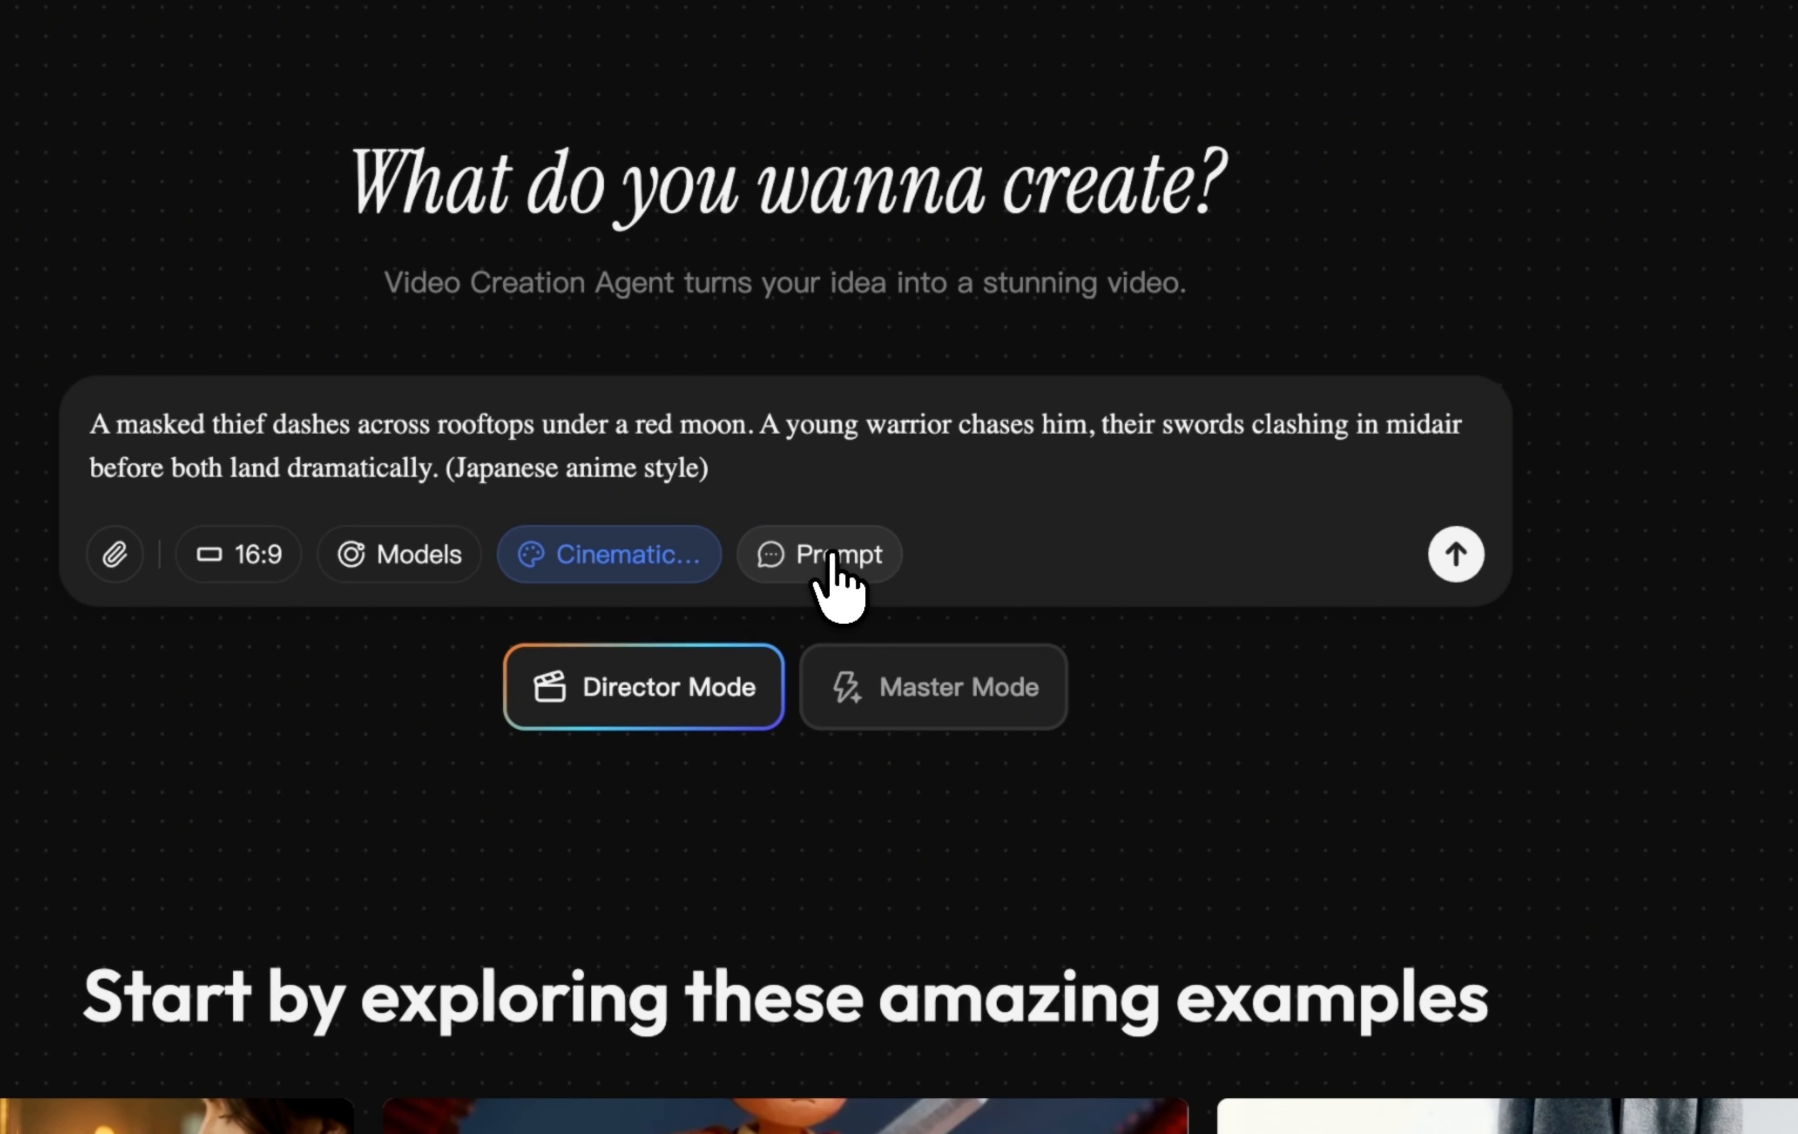
{"action": "left_click", "coordinate": [831, 553]}
{"action": "left_click", "coordinate": [831, 553]}
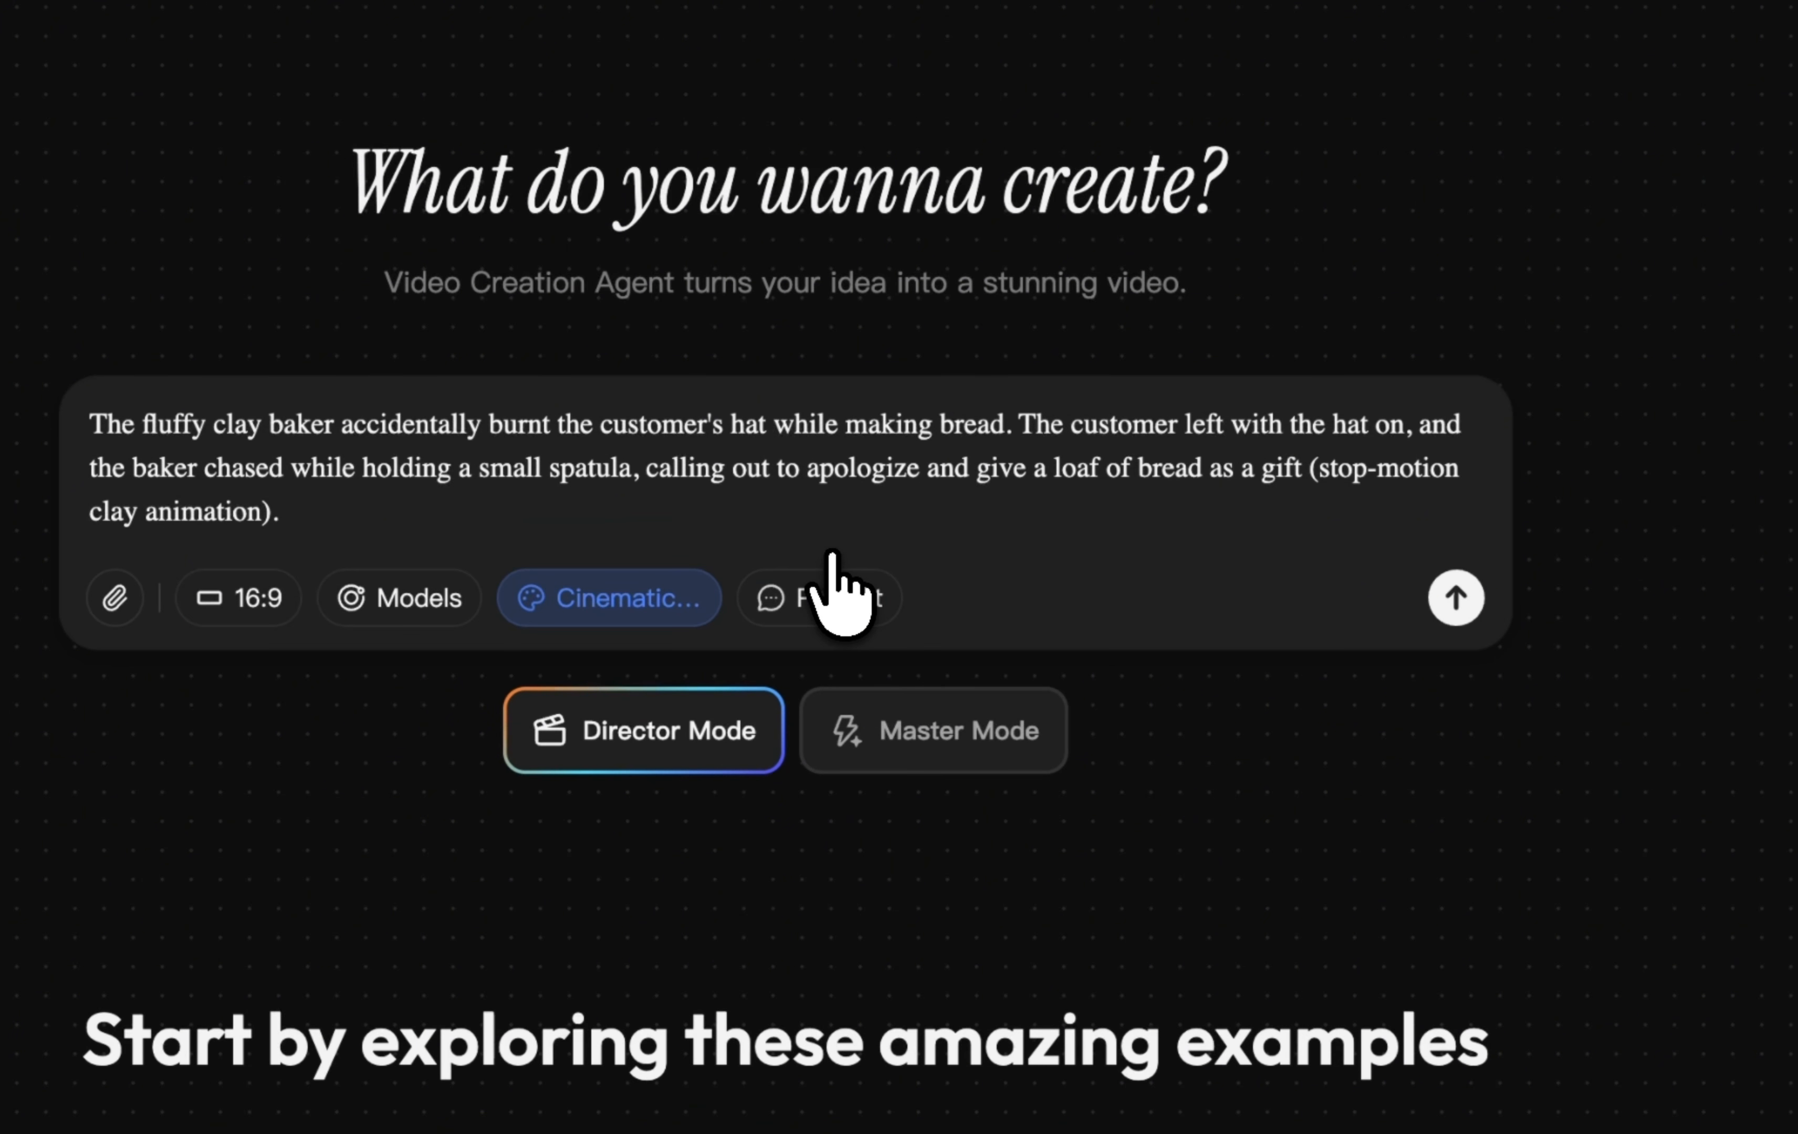
{"action": "left_click", "coordinate": [807, 518]}
{"action": "key", "text": "ctrl+a"}
{"action": "type", "text": "In a spaceship mission, a 25years old man from american meet a asian 23 years old young woman, they are going to mars together. thery are learning how to eat and work togehter in space, floating all the time."}
Compare Master Mode with Director Mode, settle on Director Mode, and submit the Mars story prompt
{"action": "left_click", "coordinate": [864, 701]}
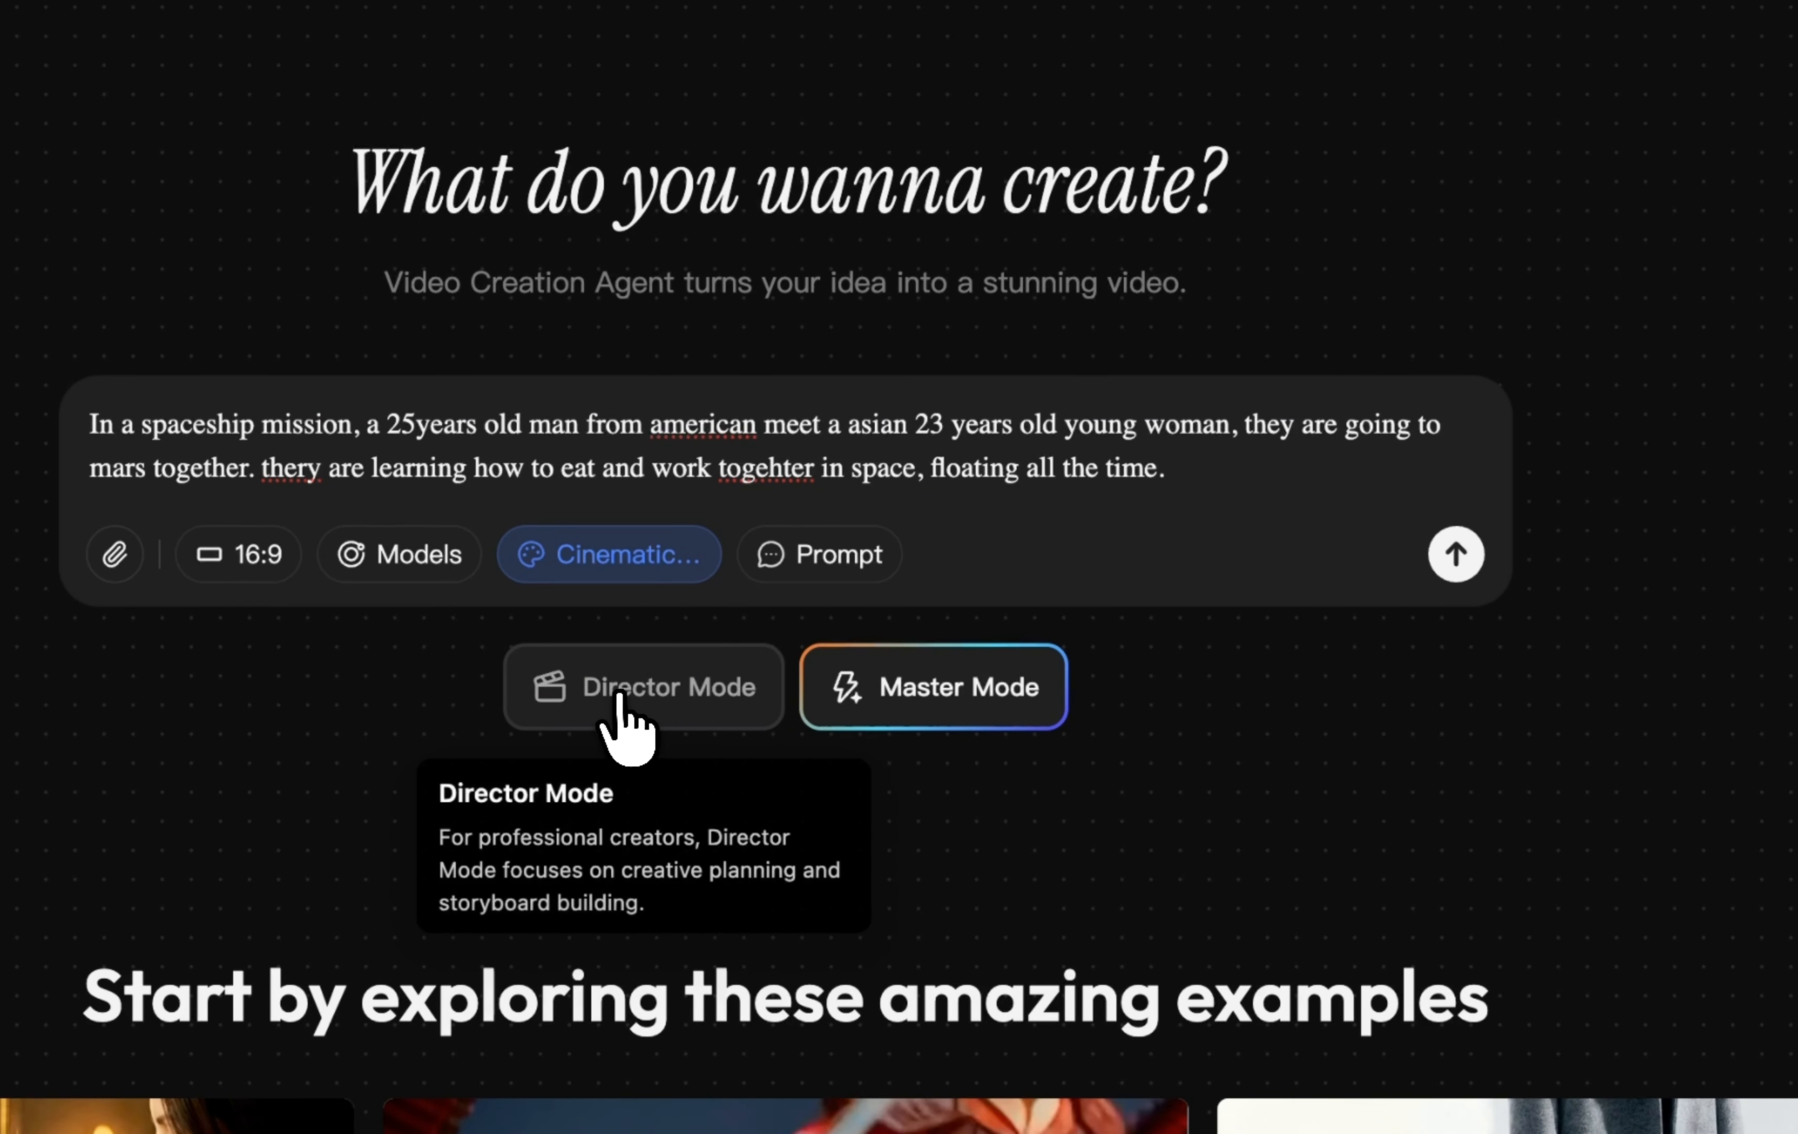
{"action": "left_click", "coordinate": [724, 709]}
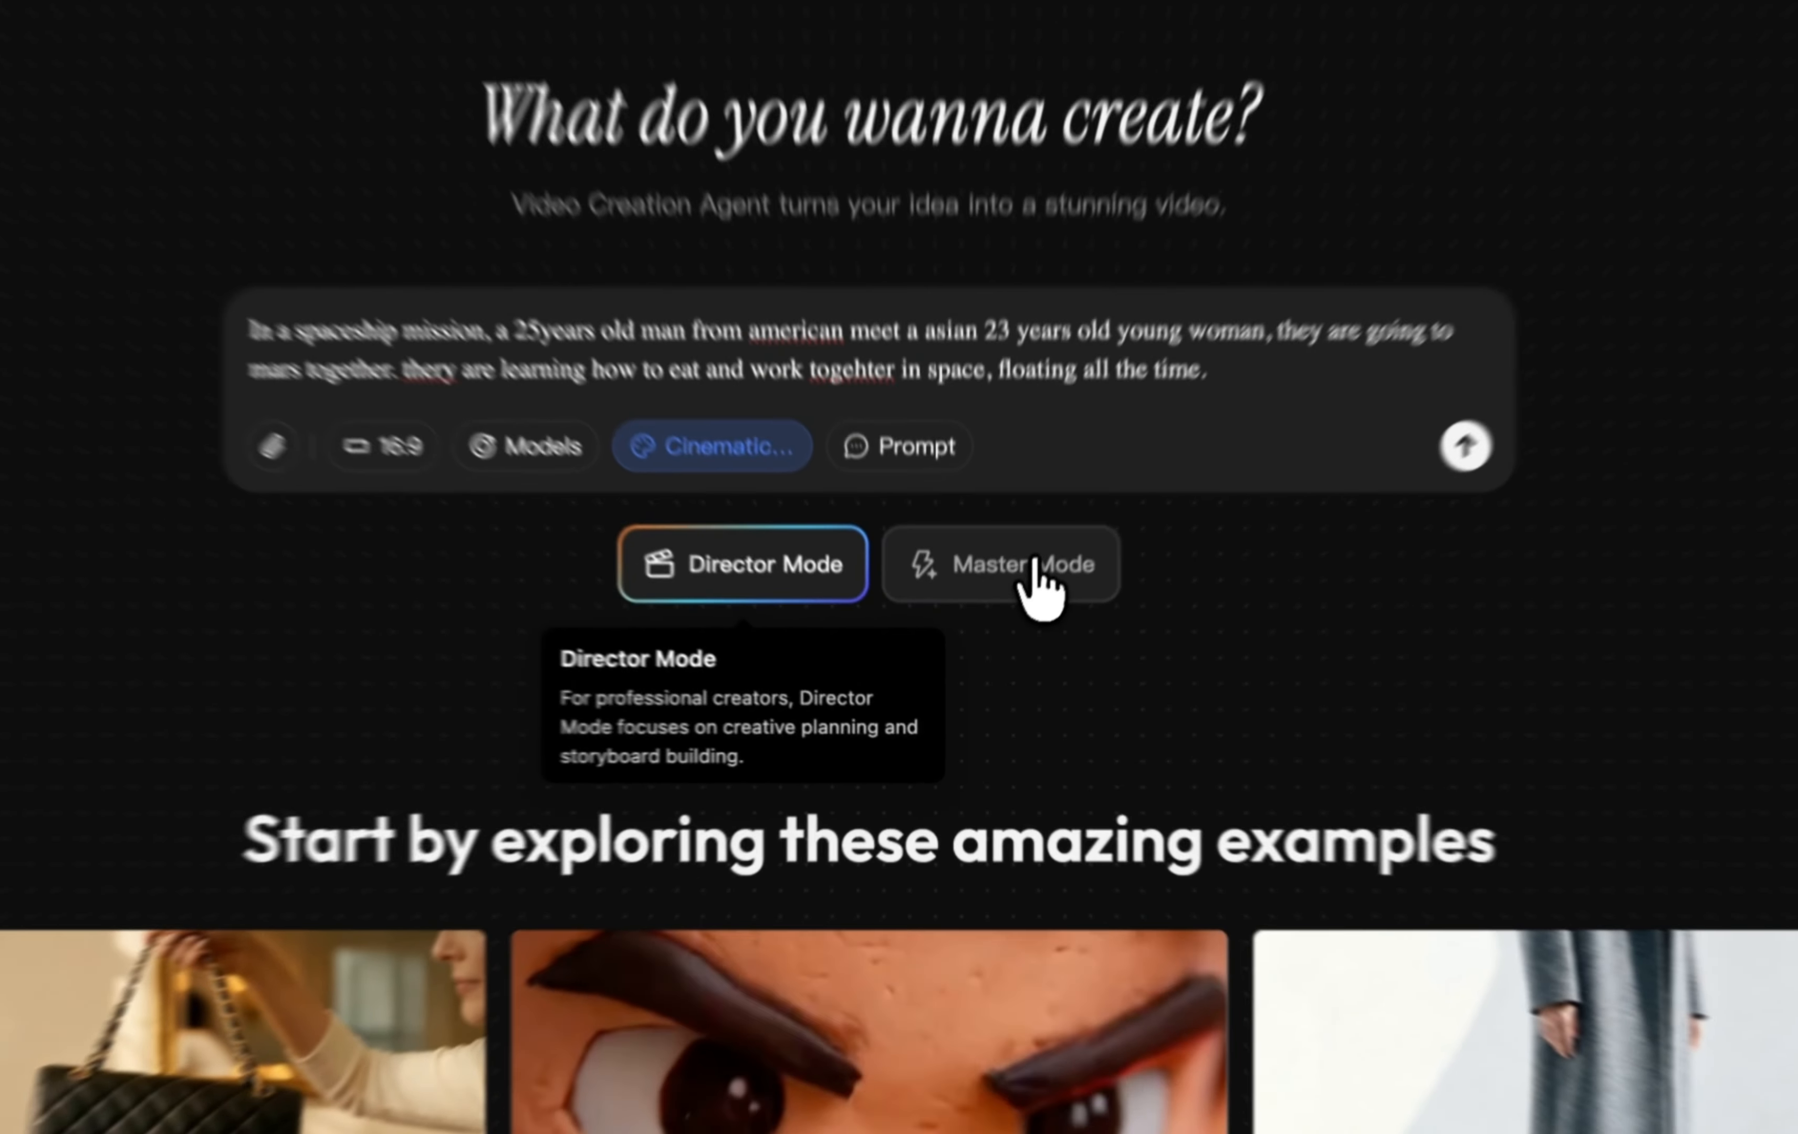
{"action": "left_click", "coordinate": [987, 649]}
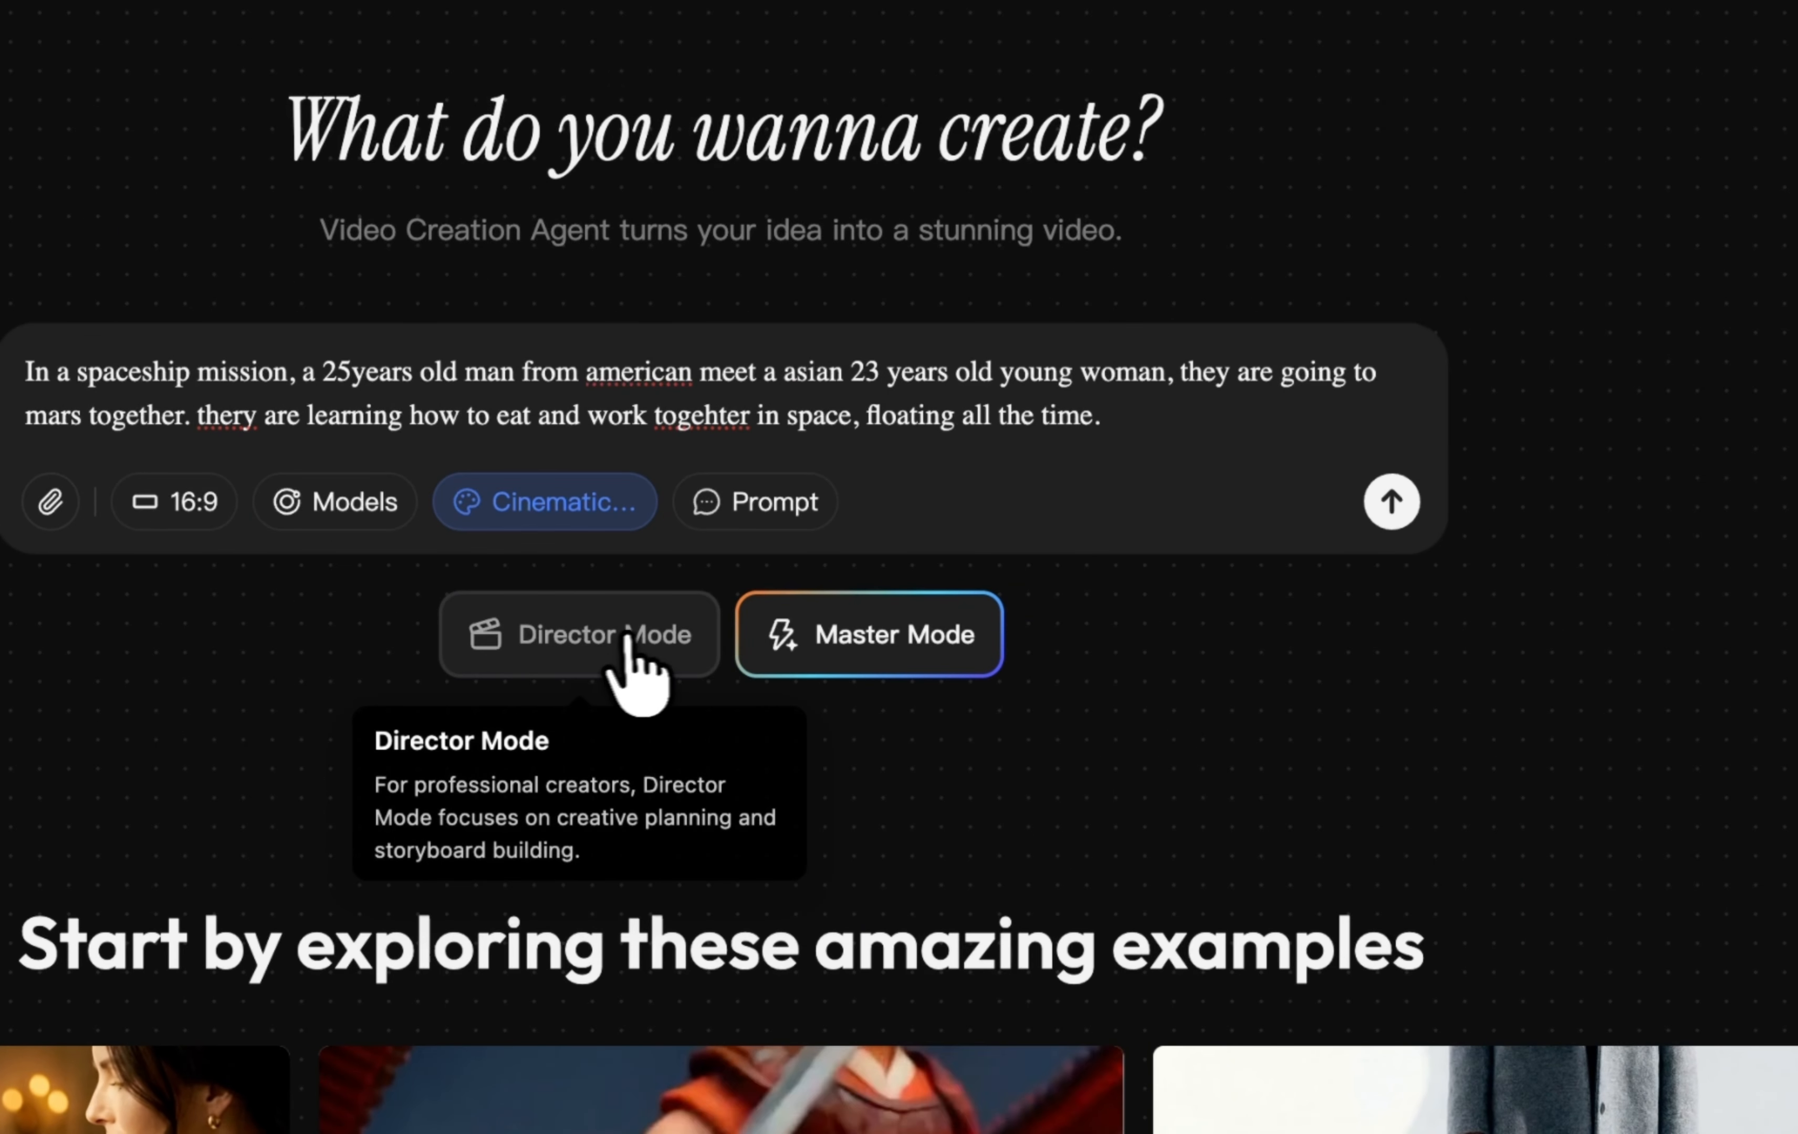
{"action": "left_click", "coordinate": [624, 637]}
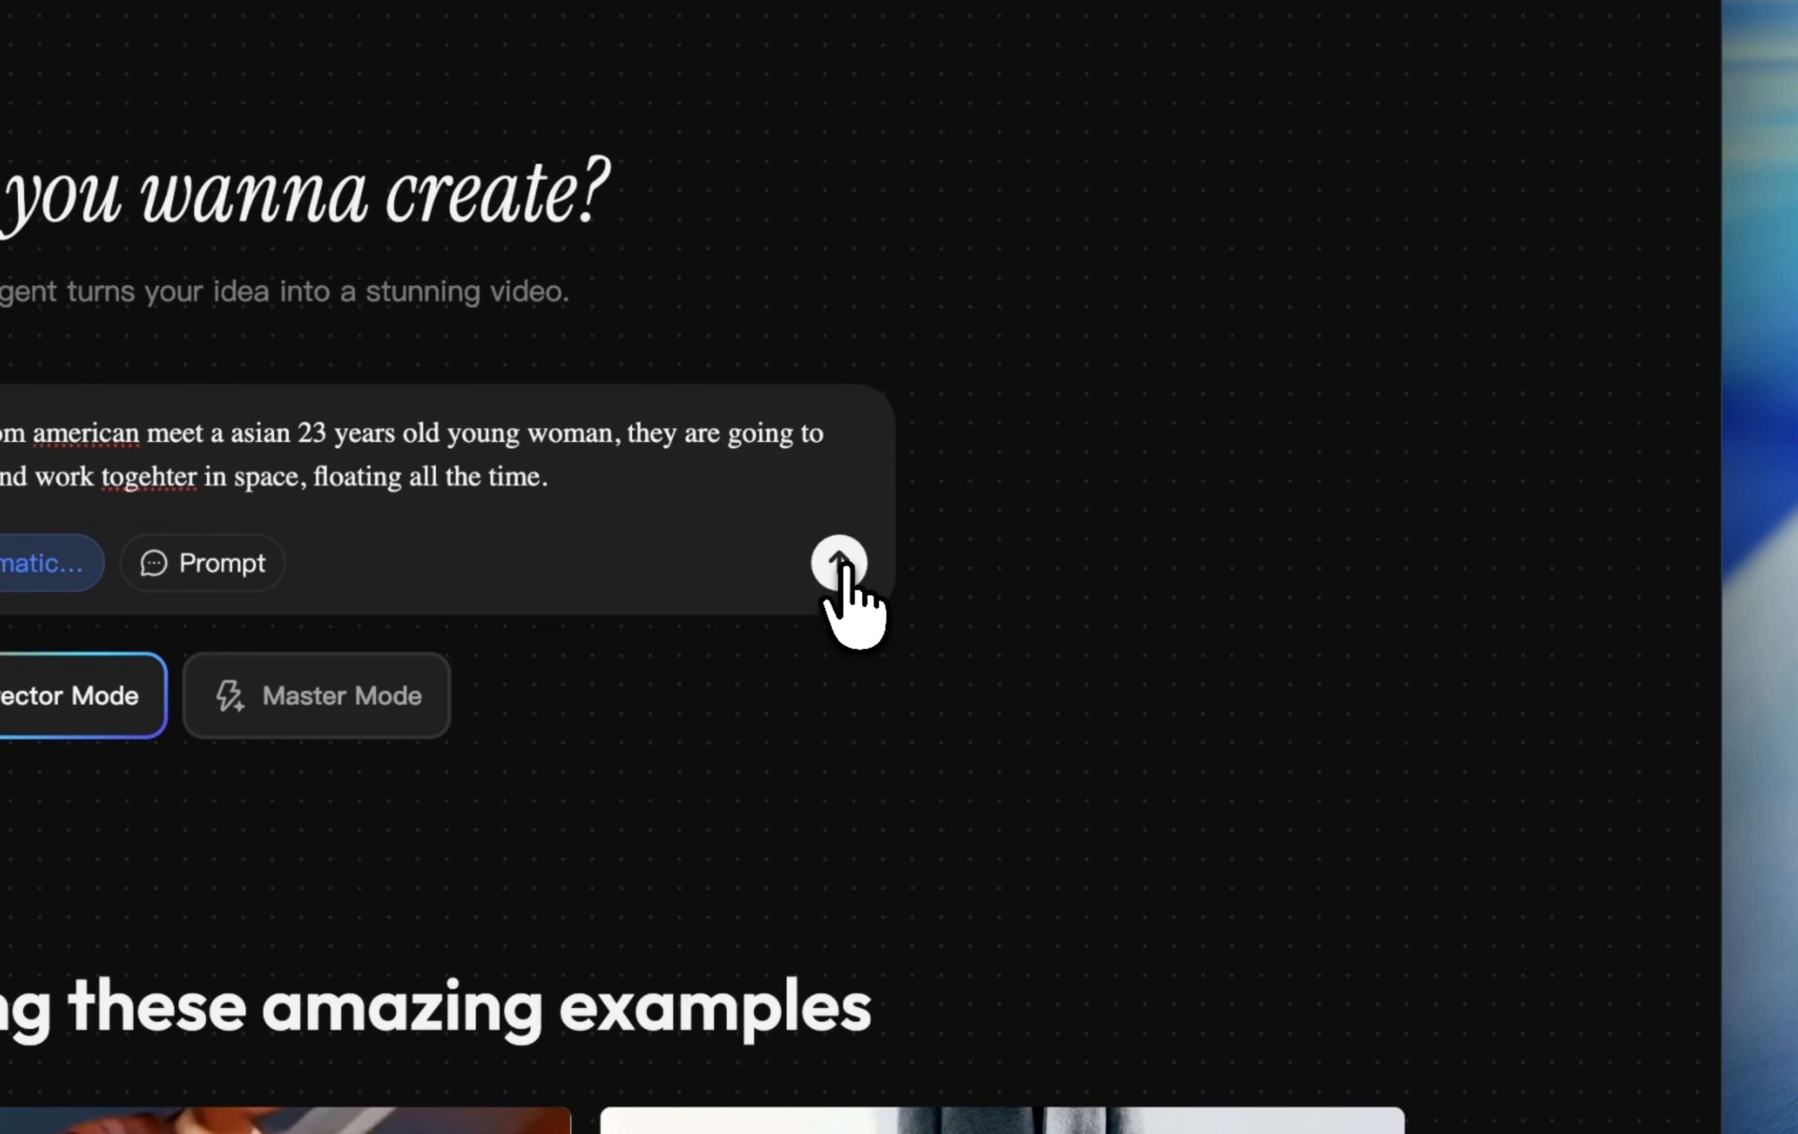
{"action": "left_click", "coordinate": [845, 567]}
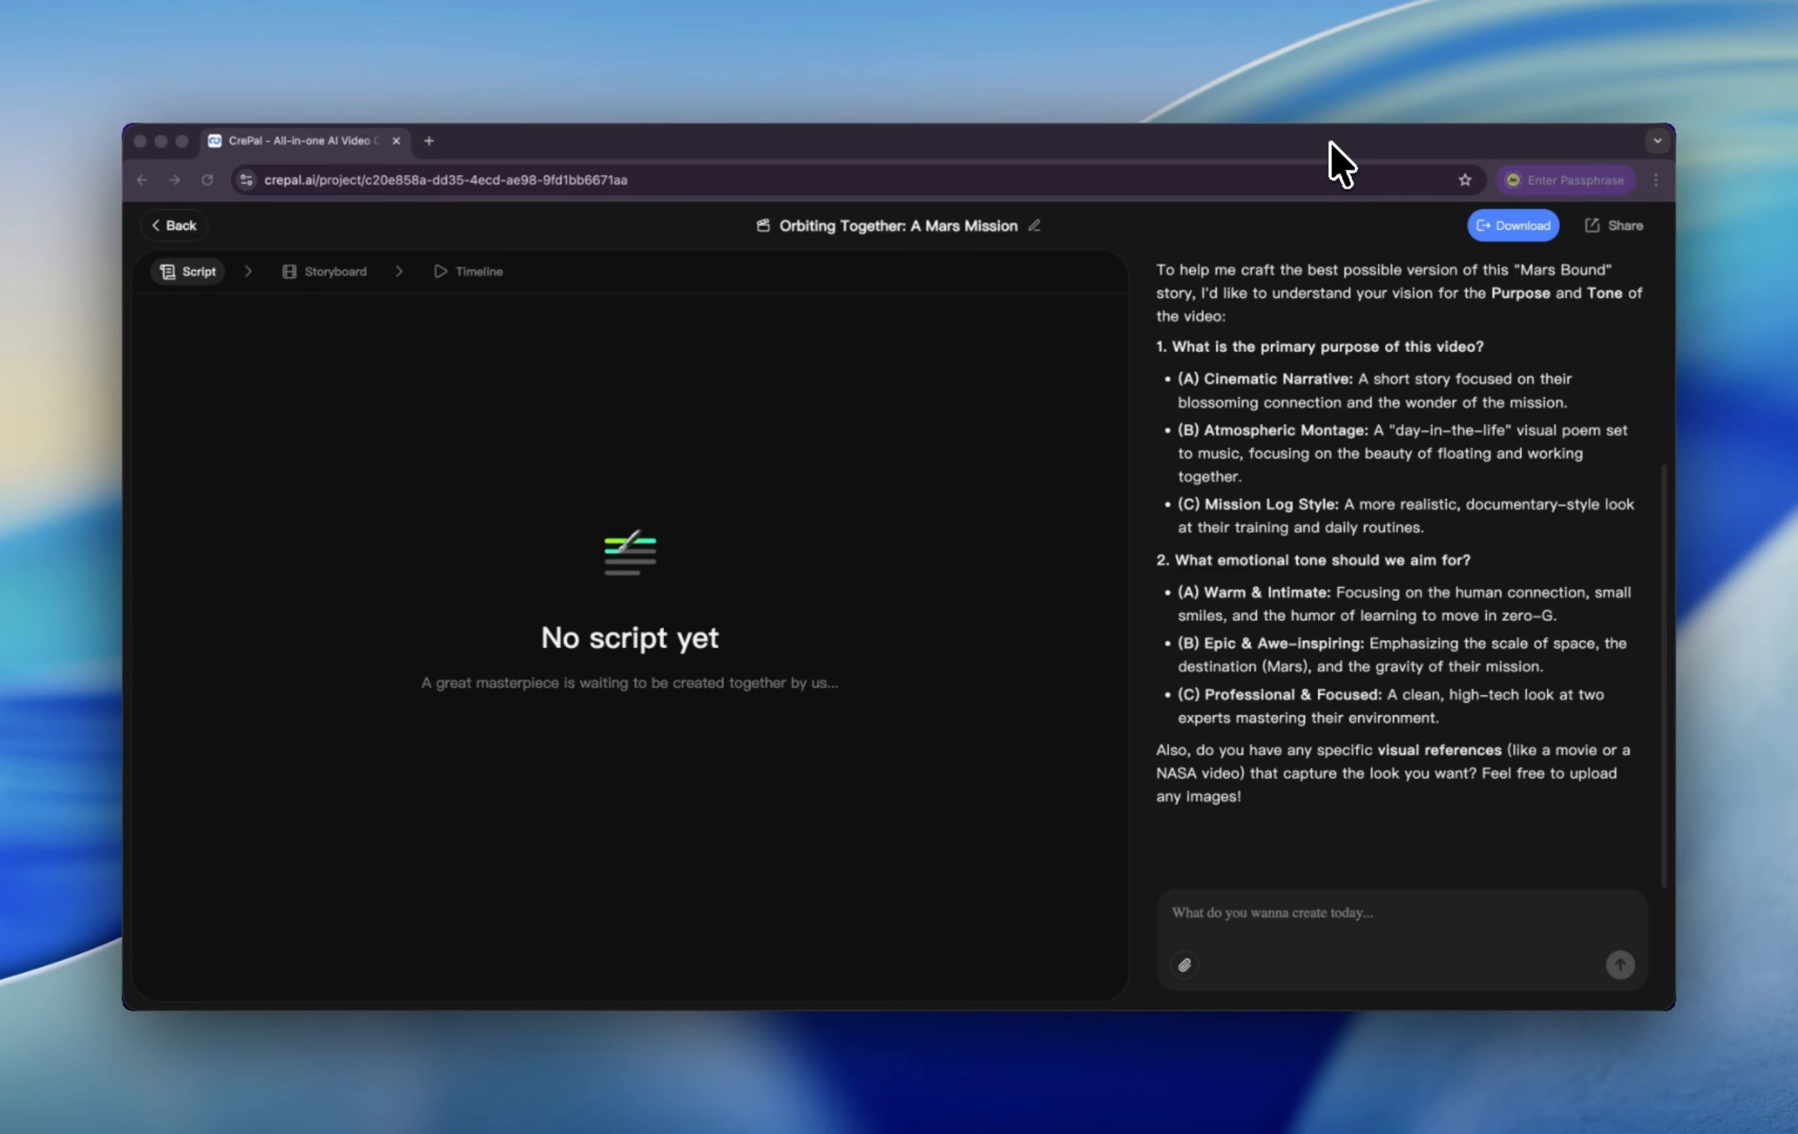
Answer the agent's briefing questions with 1=A, 2=B, a request for an epic Hollywood-style sci-fi movie, and option C for a 90-second length
{"action": "left_click", "coordinate": [1245, 928]}
{"action": "type", "text": "1=A"}
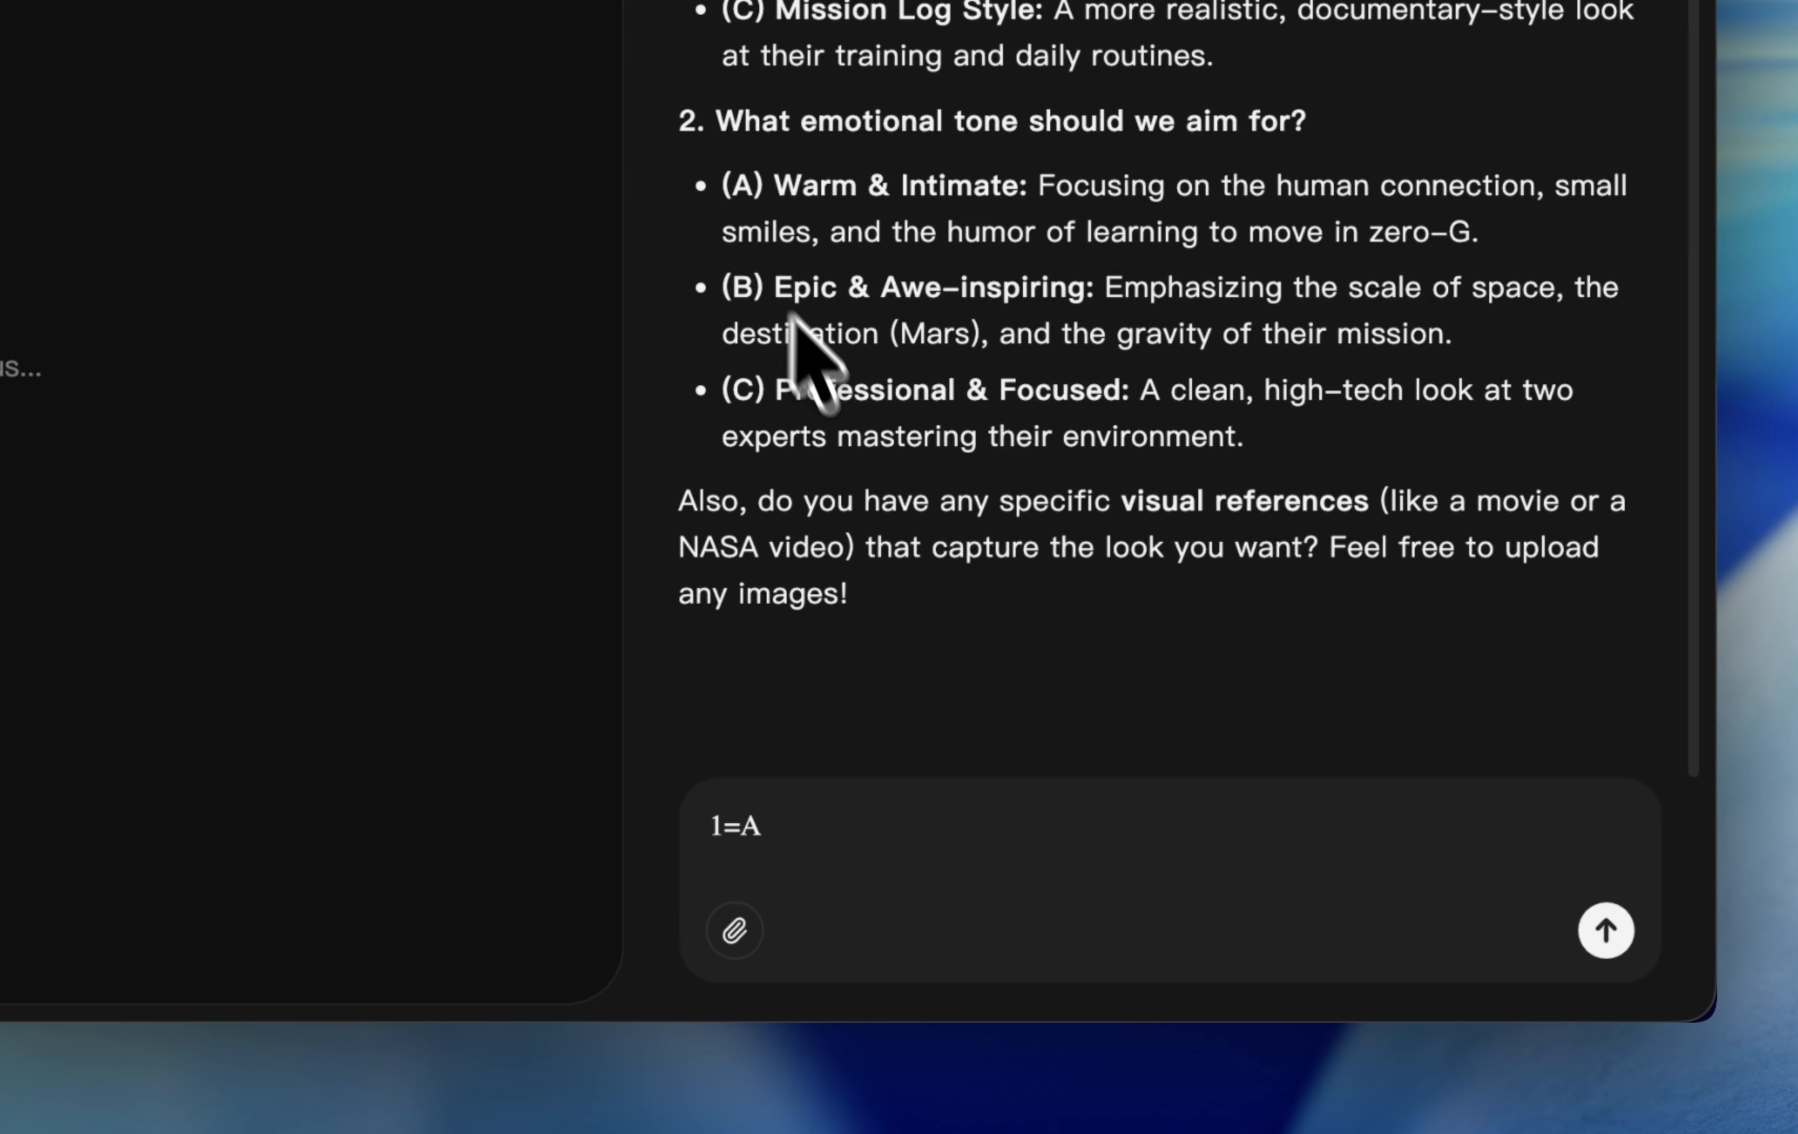
{"action": "left_click", "coordinate": [975, 824]}
{"action": "type", "text": "2=B,"}
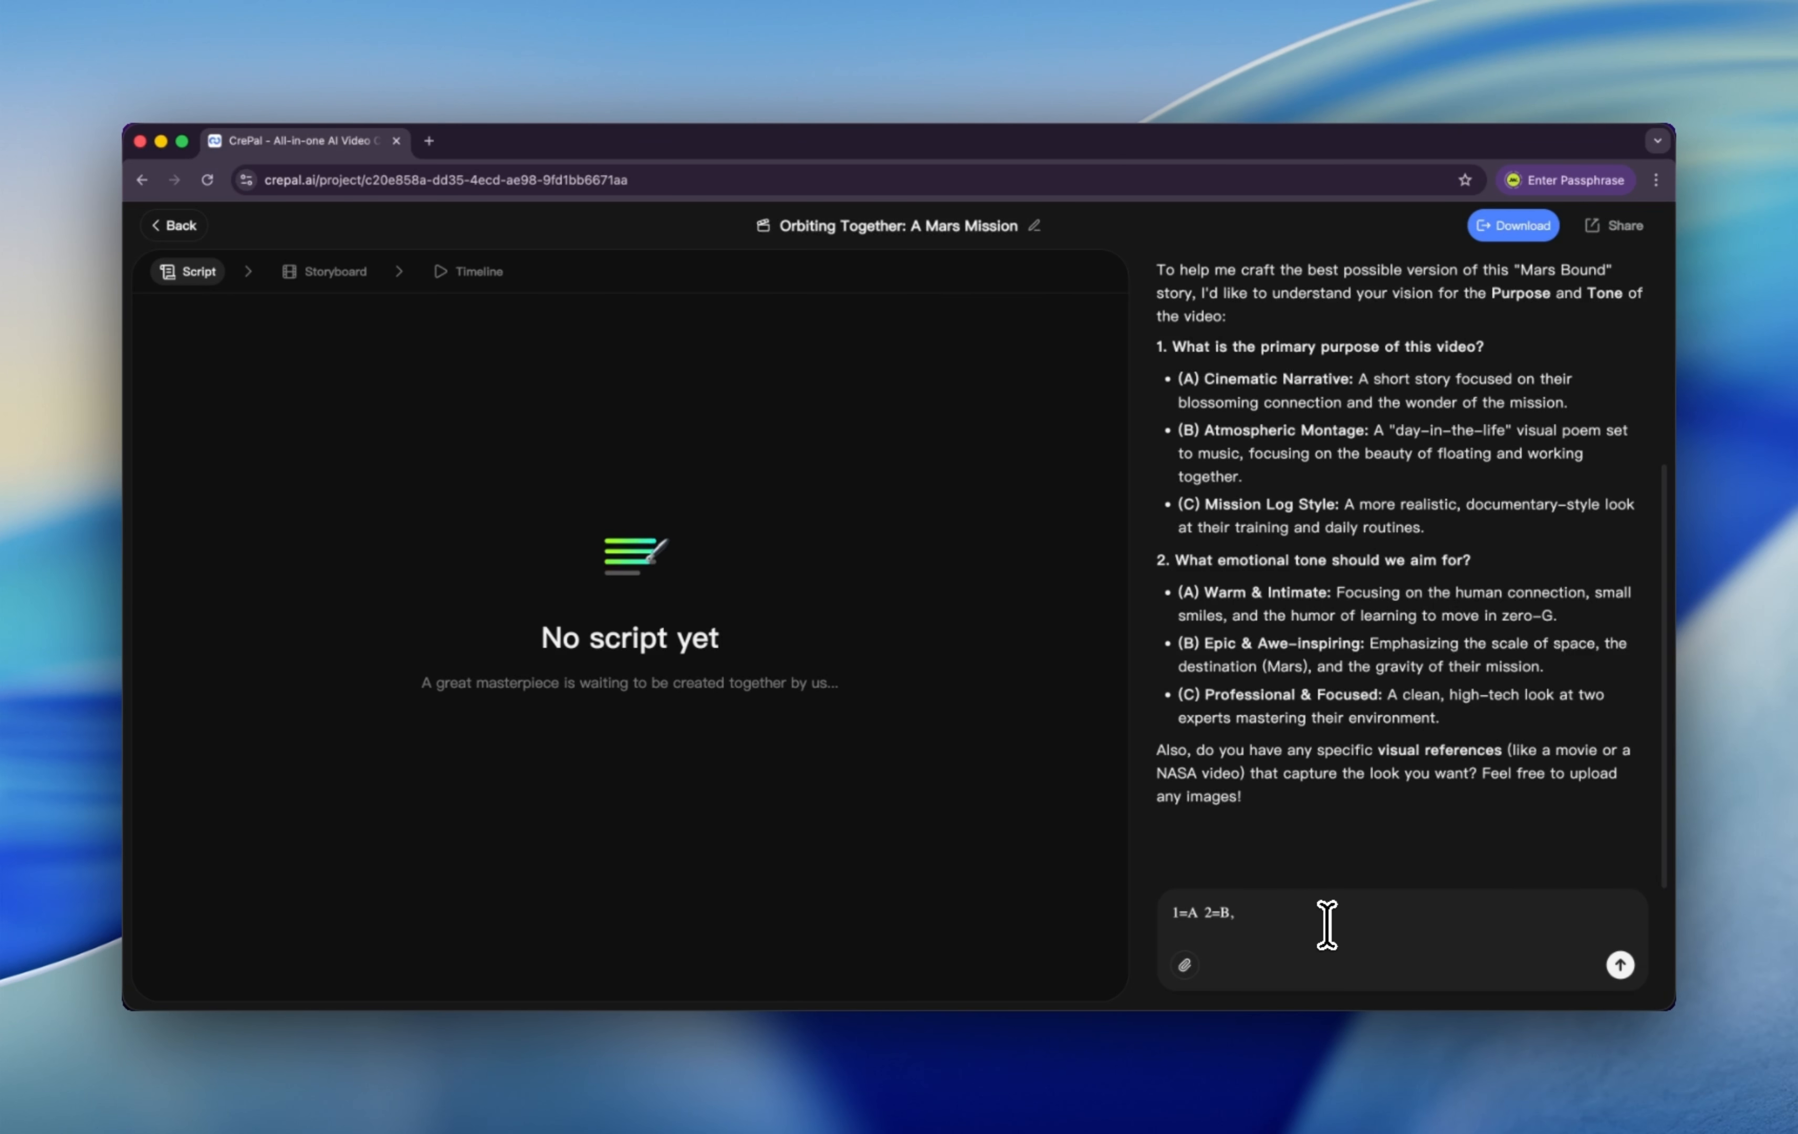
{"action": "type", "text": "Let's make it a epic sifi movie, like huge movie from hollywood"}
{"action": "key", "text": "Return"}
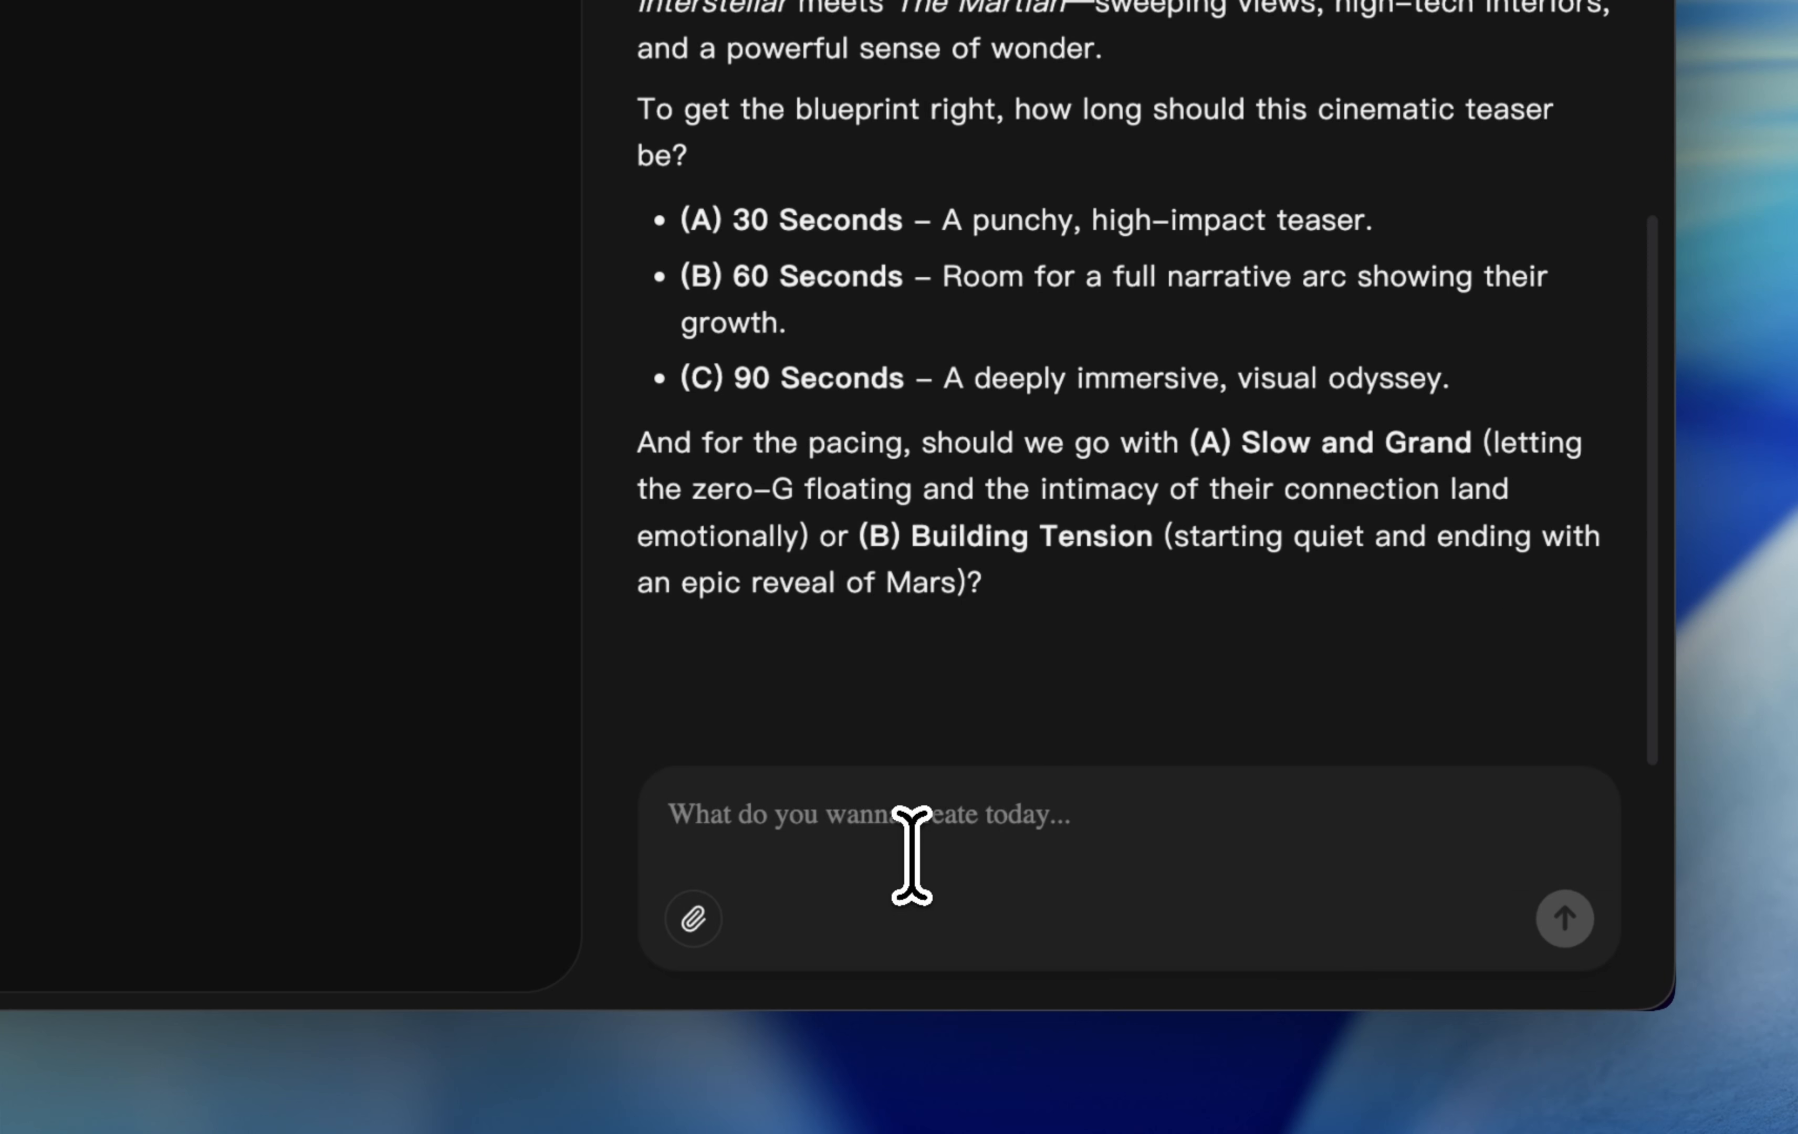
{"action": "type", "text": "C"}
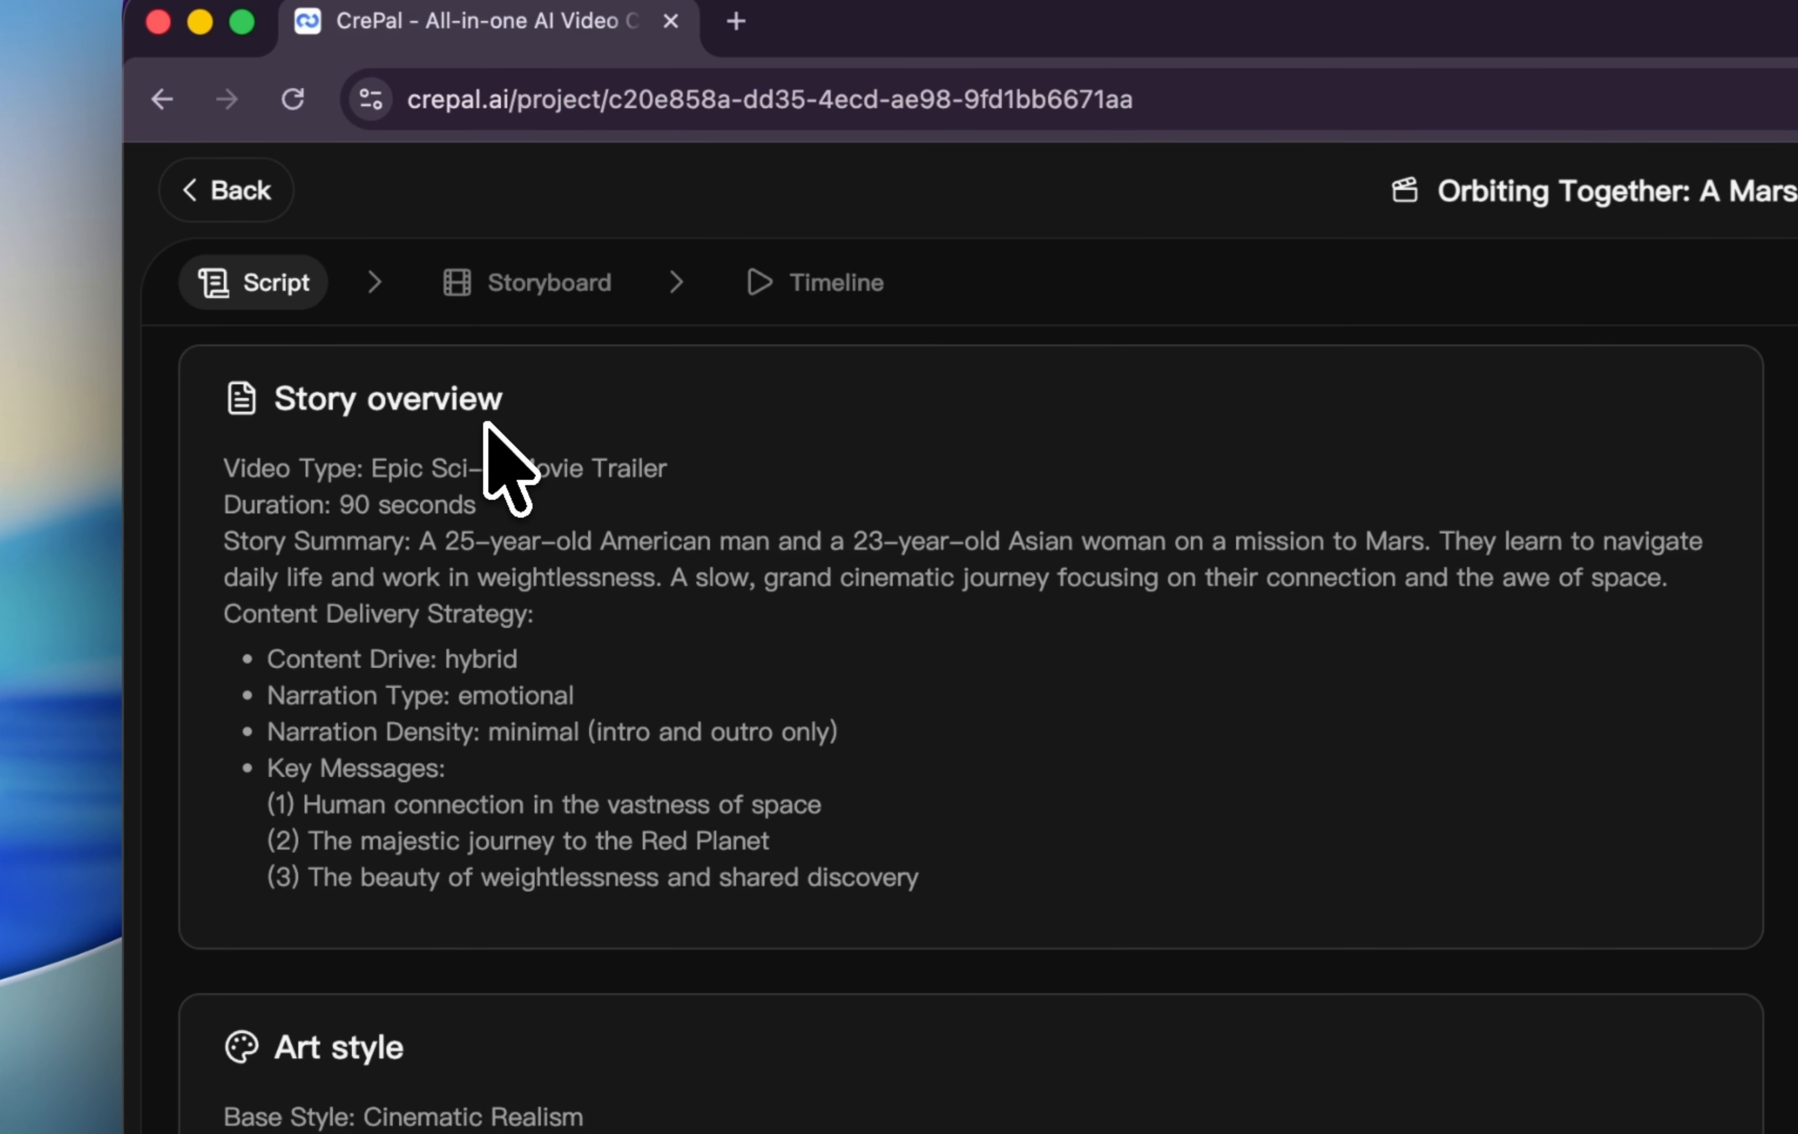
Open the voice selection for Aria in the script's character design and preview the MatureSisterBeta voice
{"action": "scroll", "coordinate": [937, 798], "scroll_direction": "down", "scroll_amount": 15}
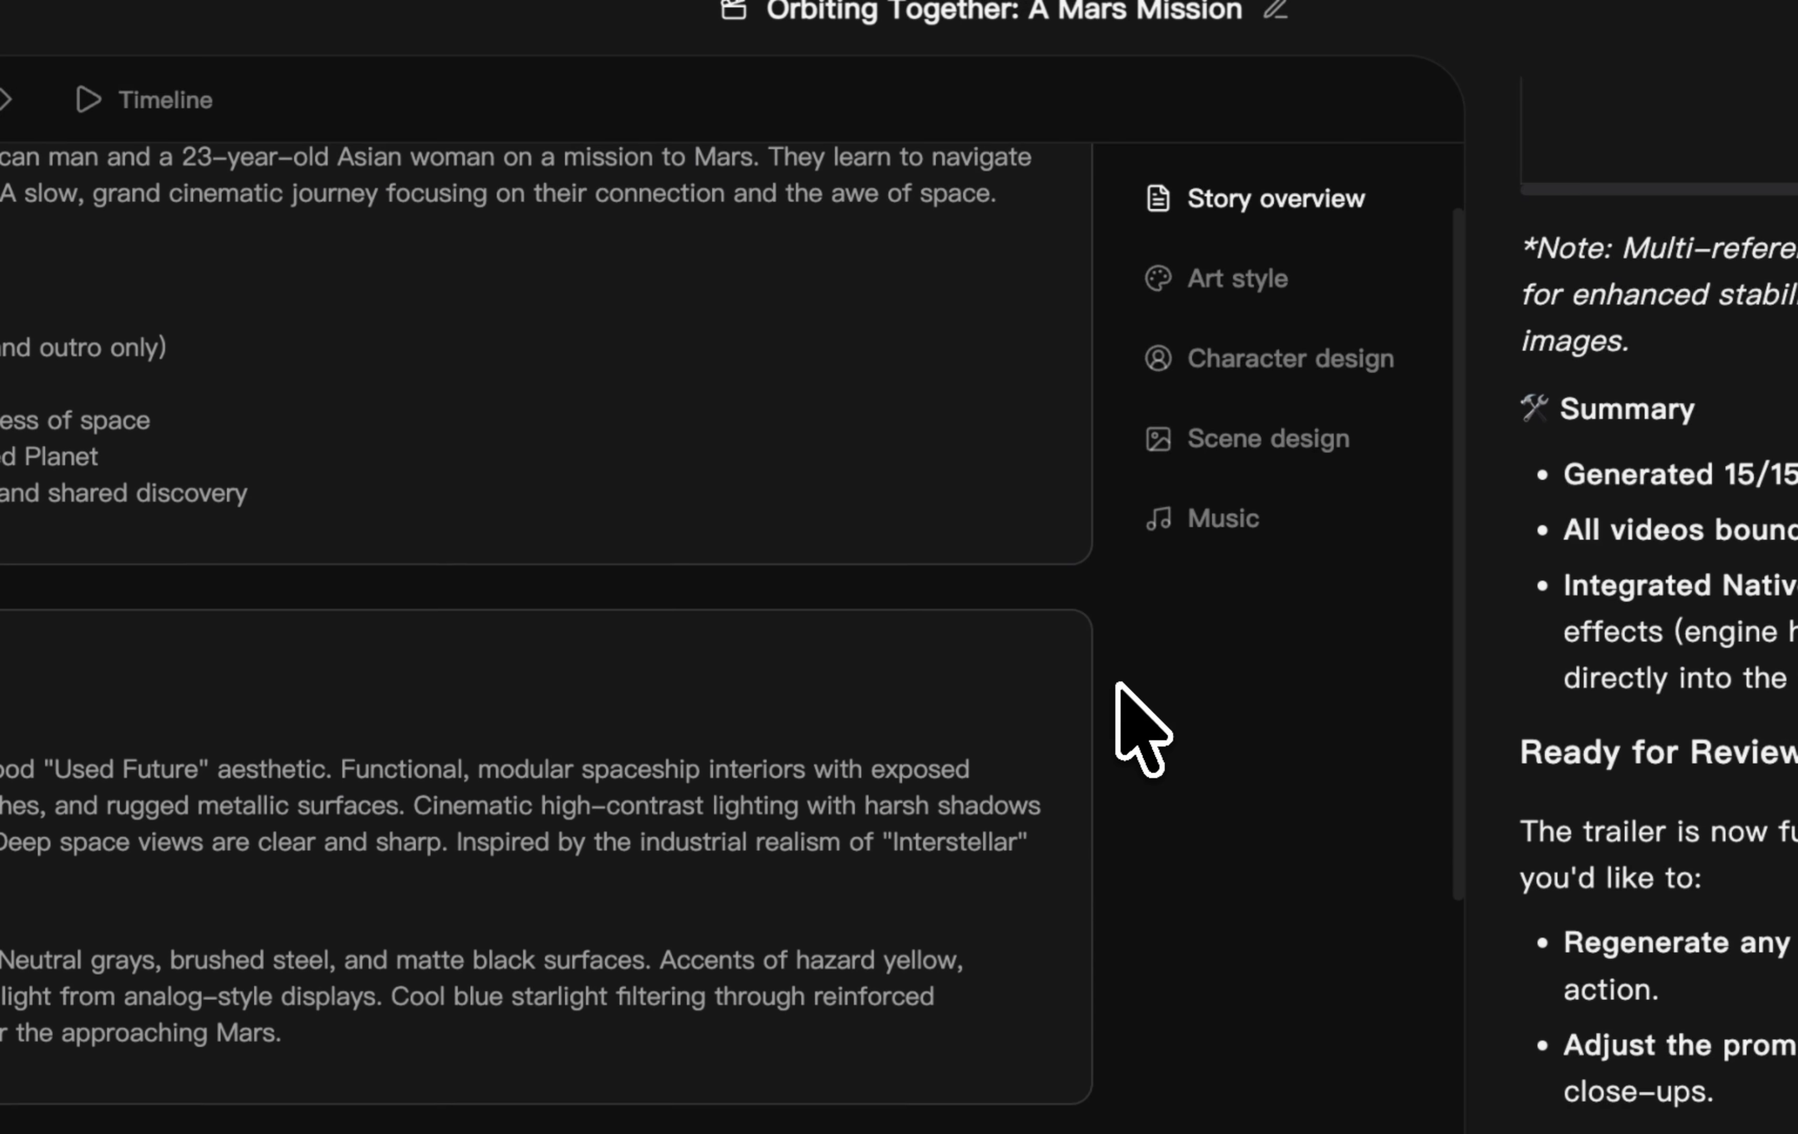
{"action": "scroll", "coordinate": [1117, 684], "scroll_direction": "down", "scroll_amount": 5}
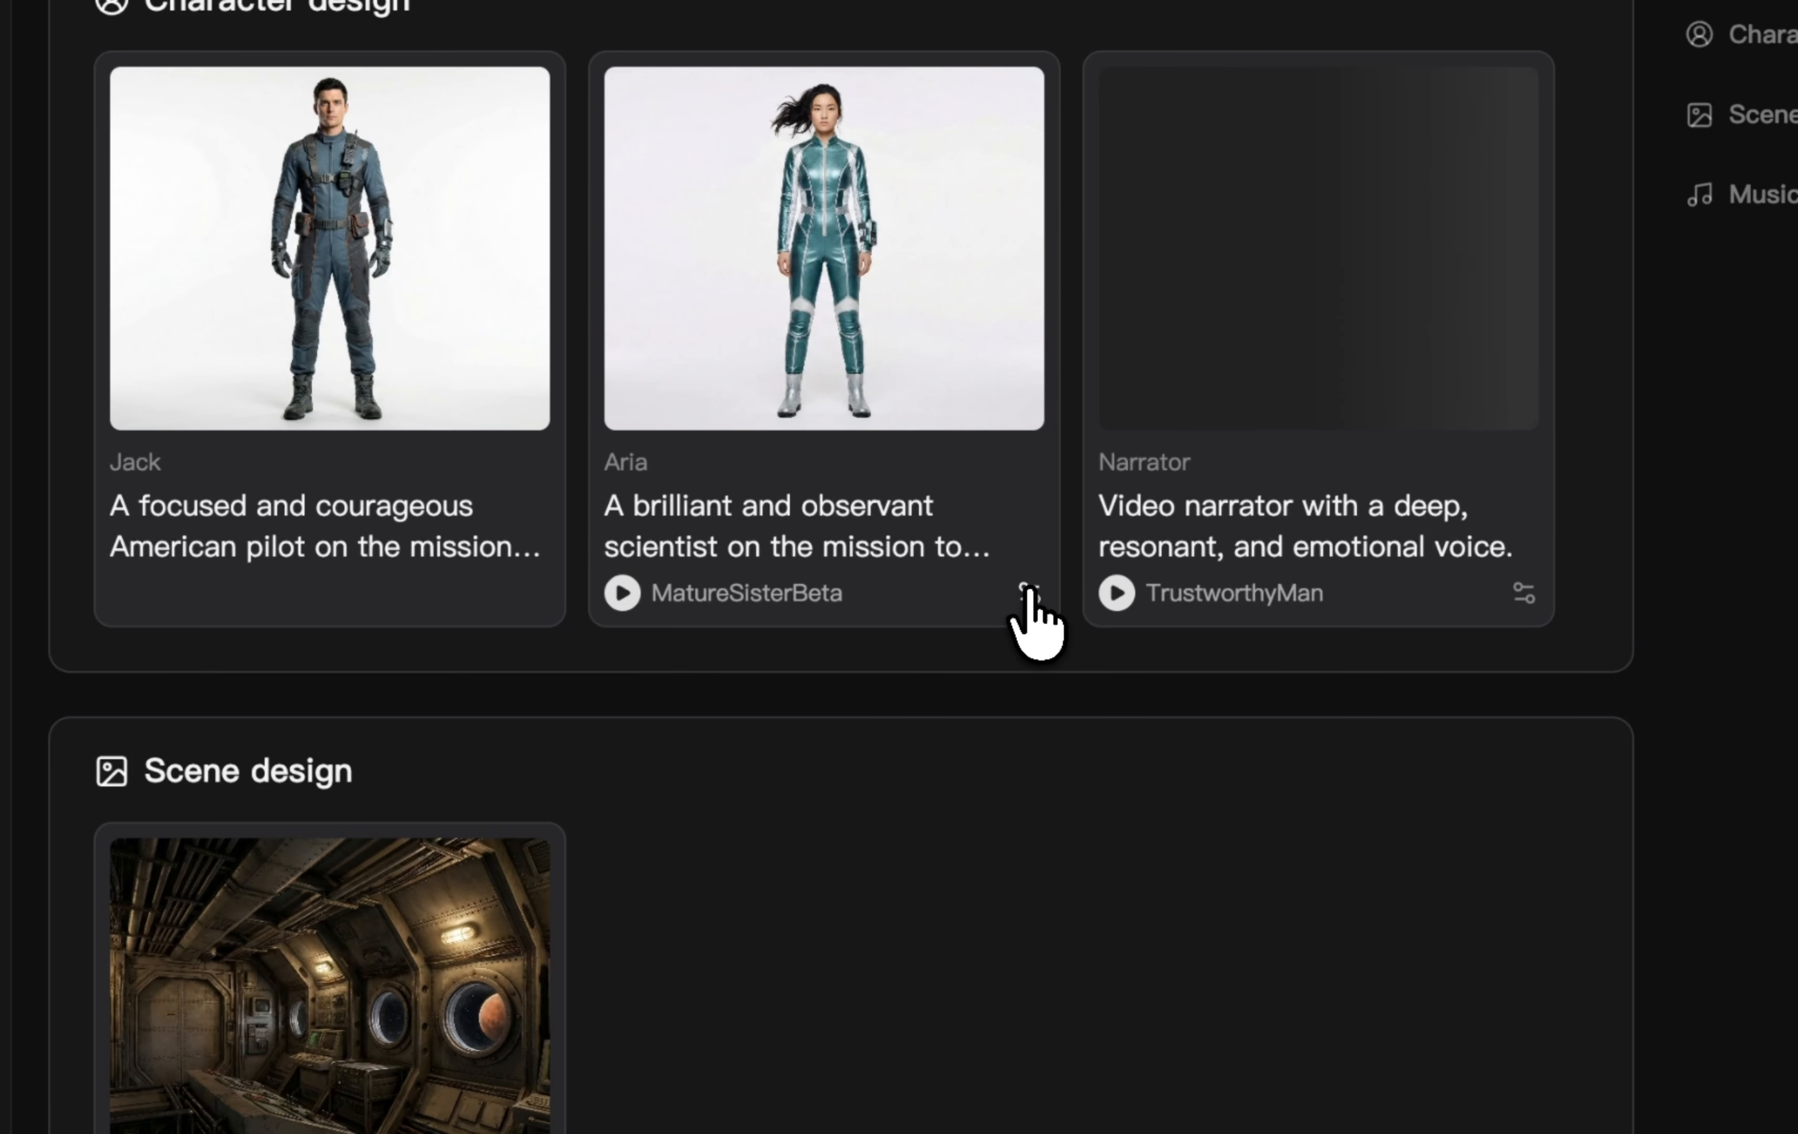
{"action": "left_click", "coordinate": [1031, 594]}
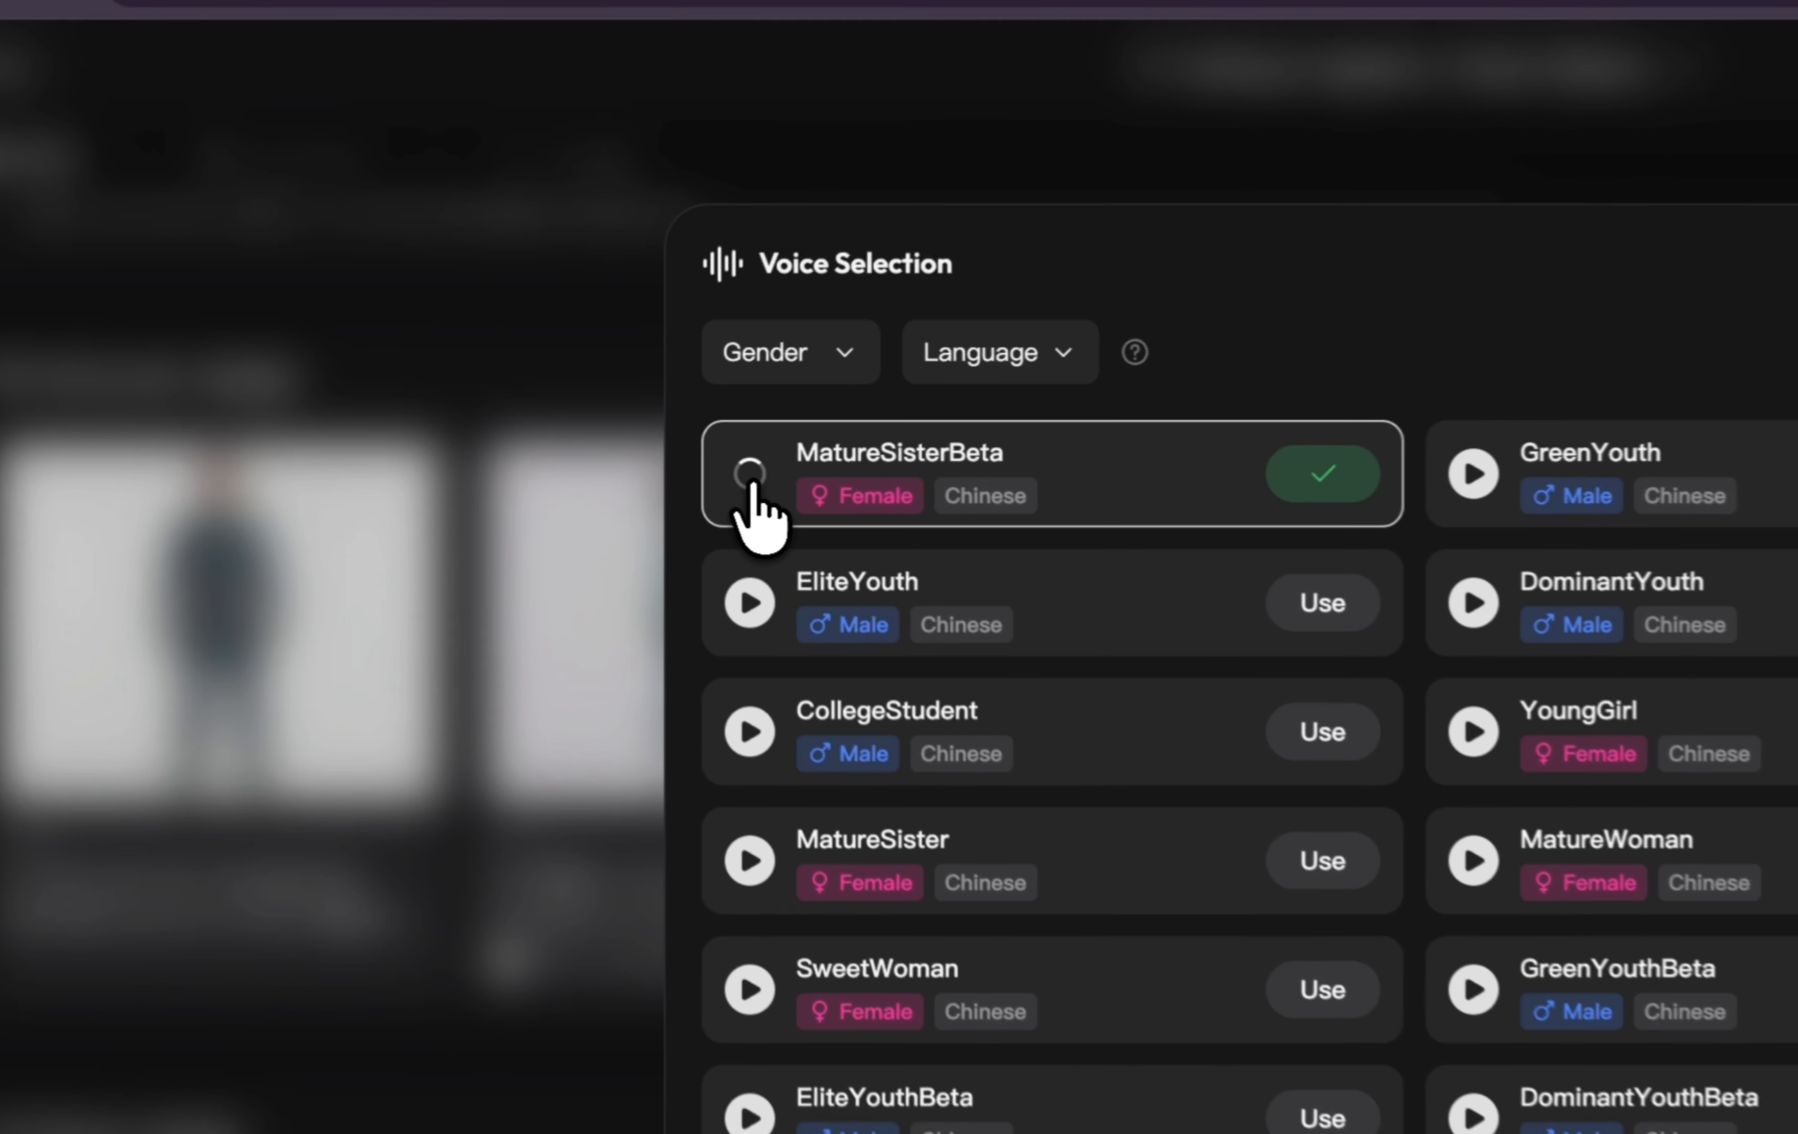
{"action": "left_click", "coordinate": [560, 435]}
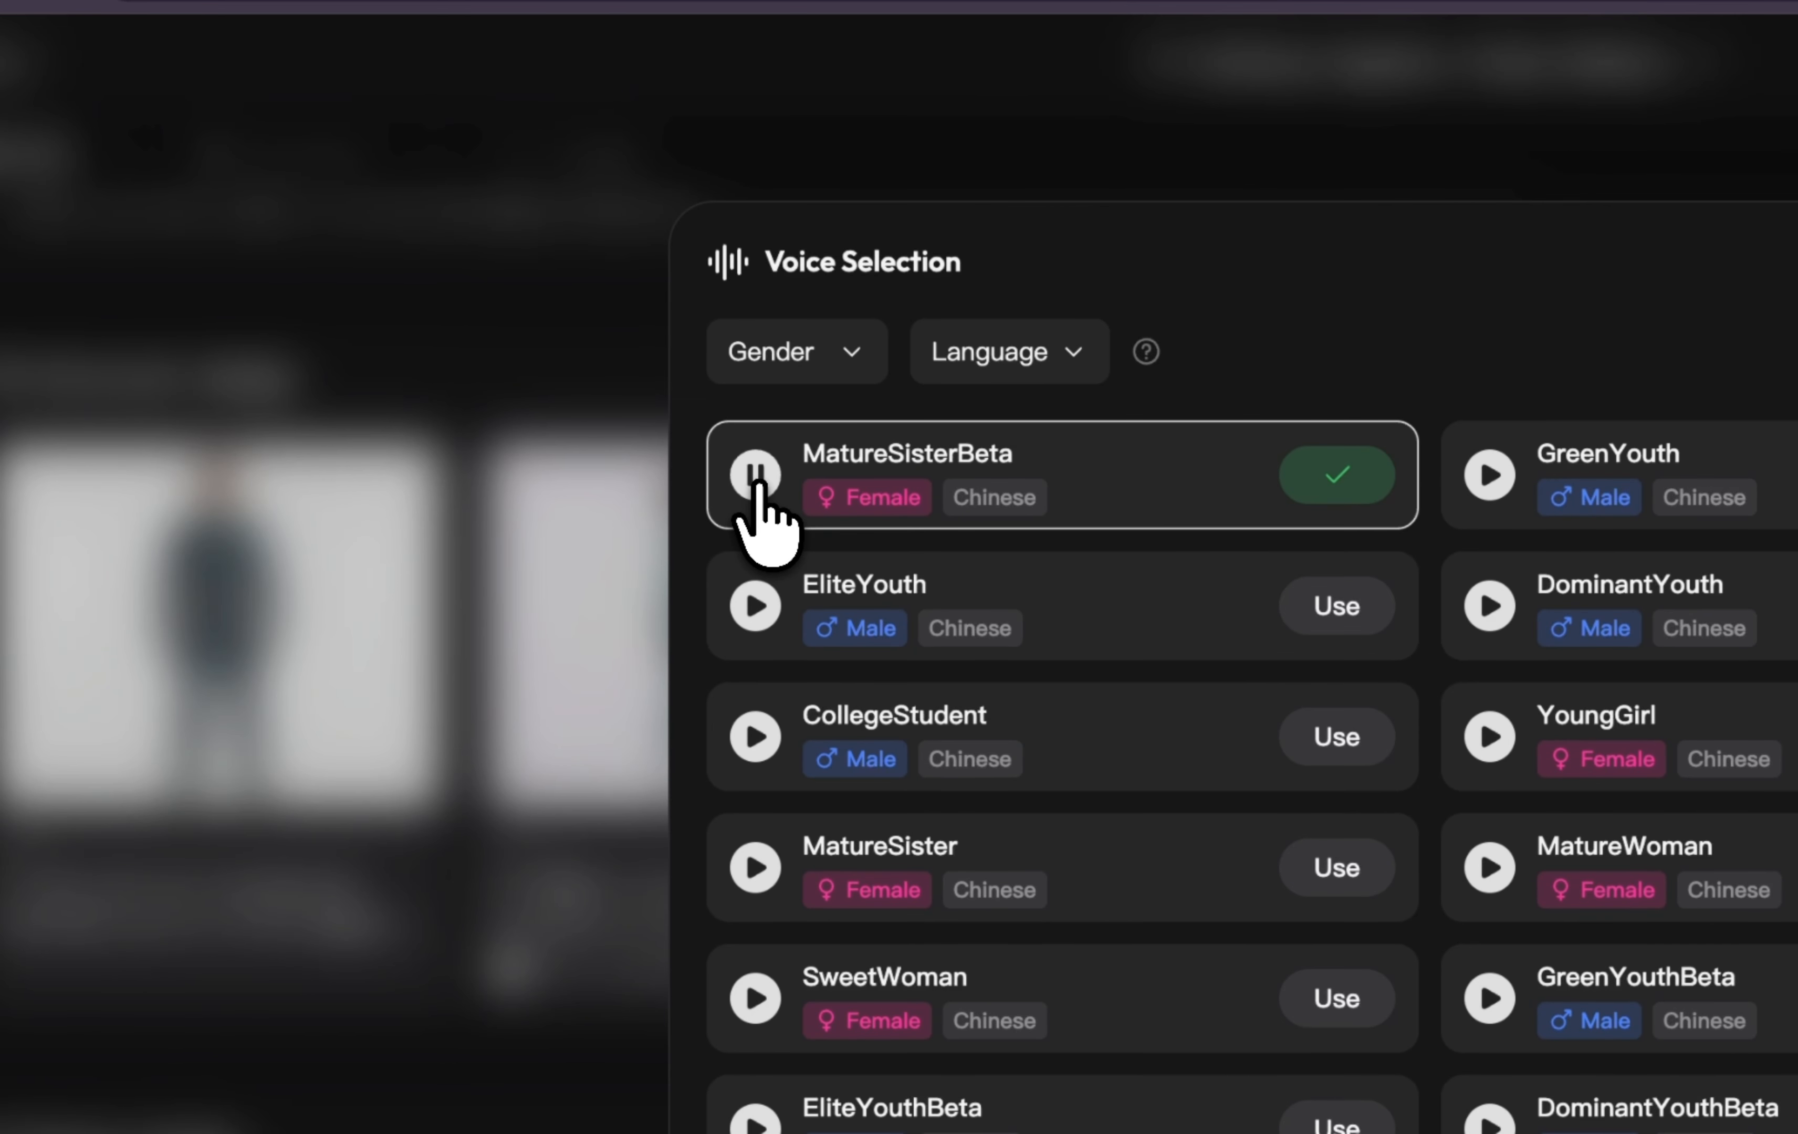
Filter the available voices to English and Female and preview the first voice in the filtered list
{"action": "left_click", "coordinate": [990, 351]}
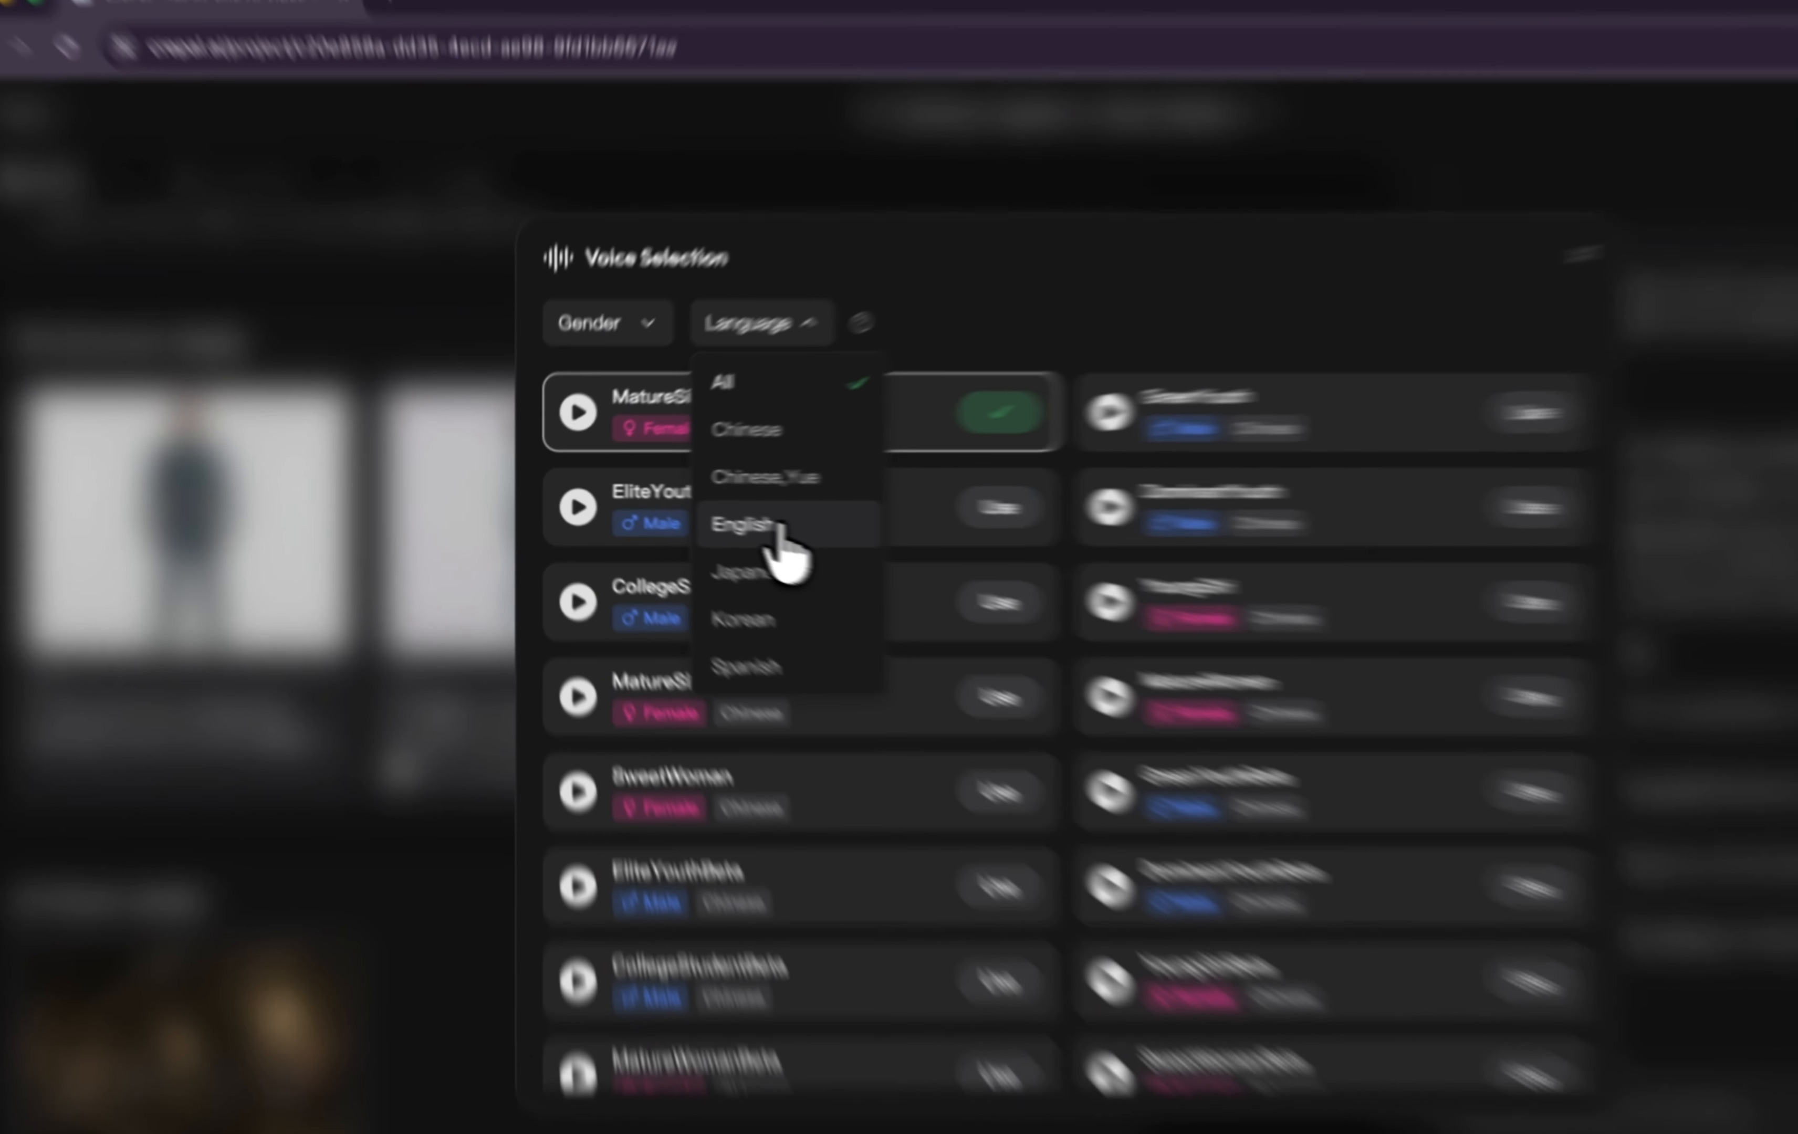
{"action": "left_click", "coordinate": [700, 512]}
{"action": "left_click", "coordinate": [622, 266]}
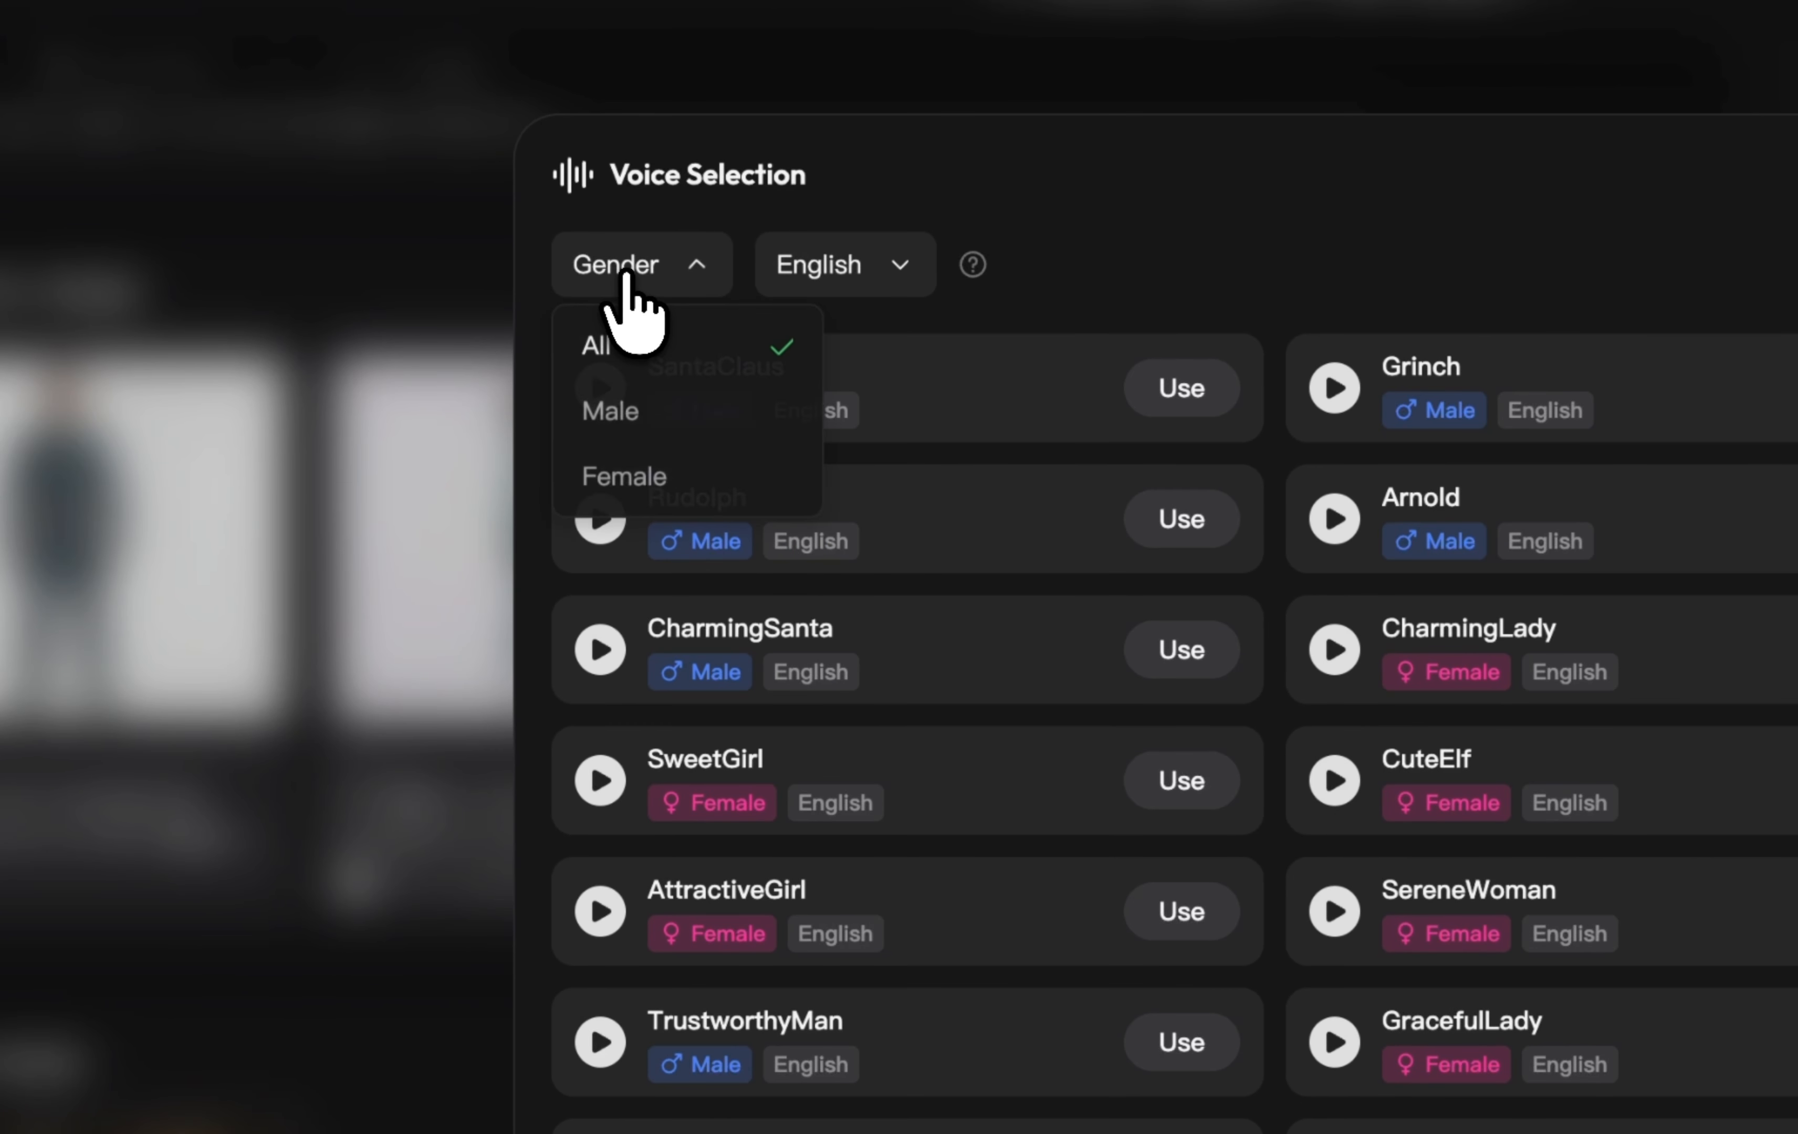
{"action": "left_click", "coordinate": [630, 474]}
{"action": "left_click", "coordinate": [600, 386]}
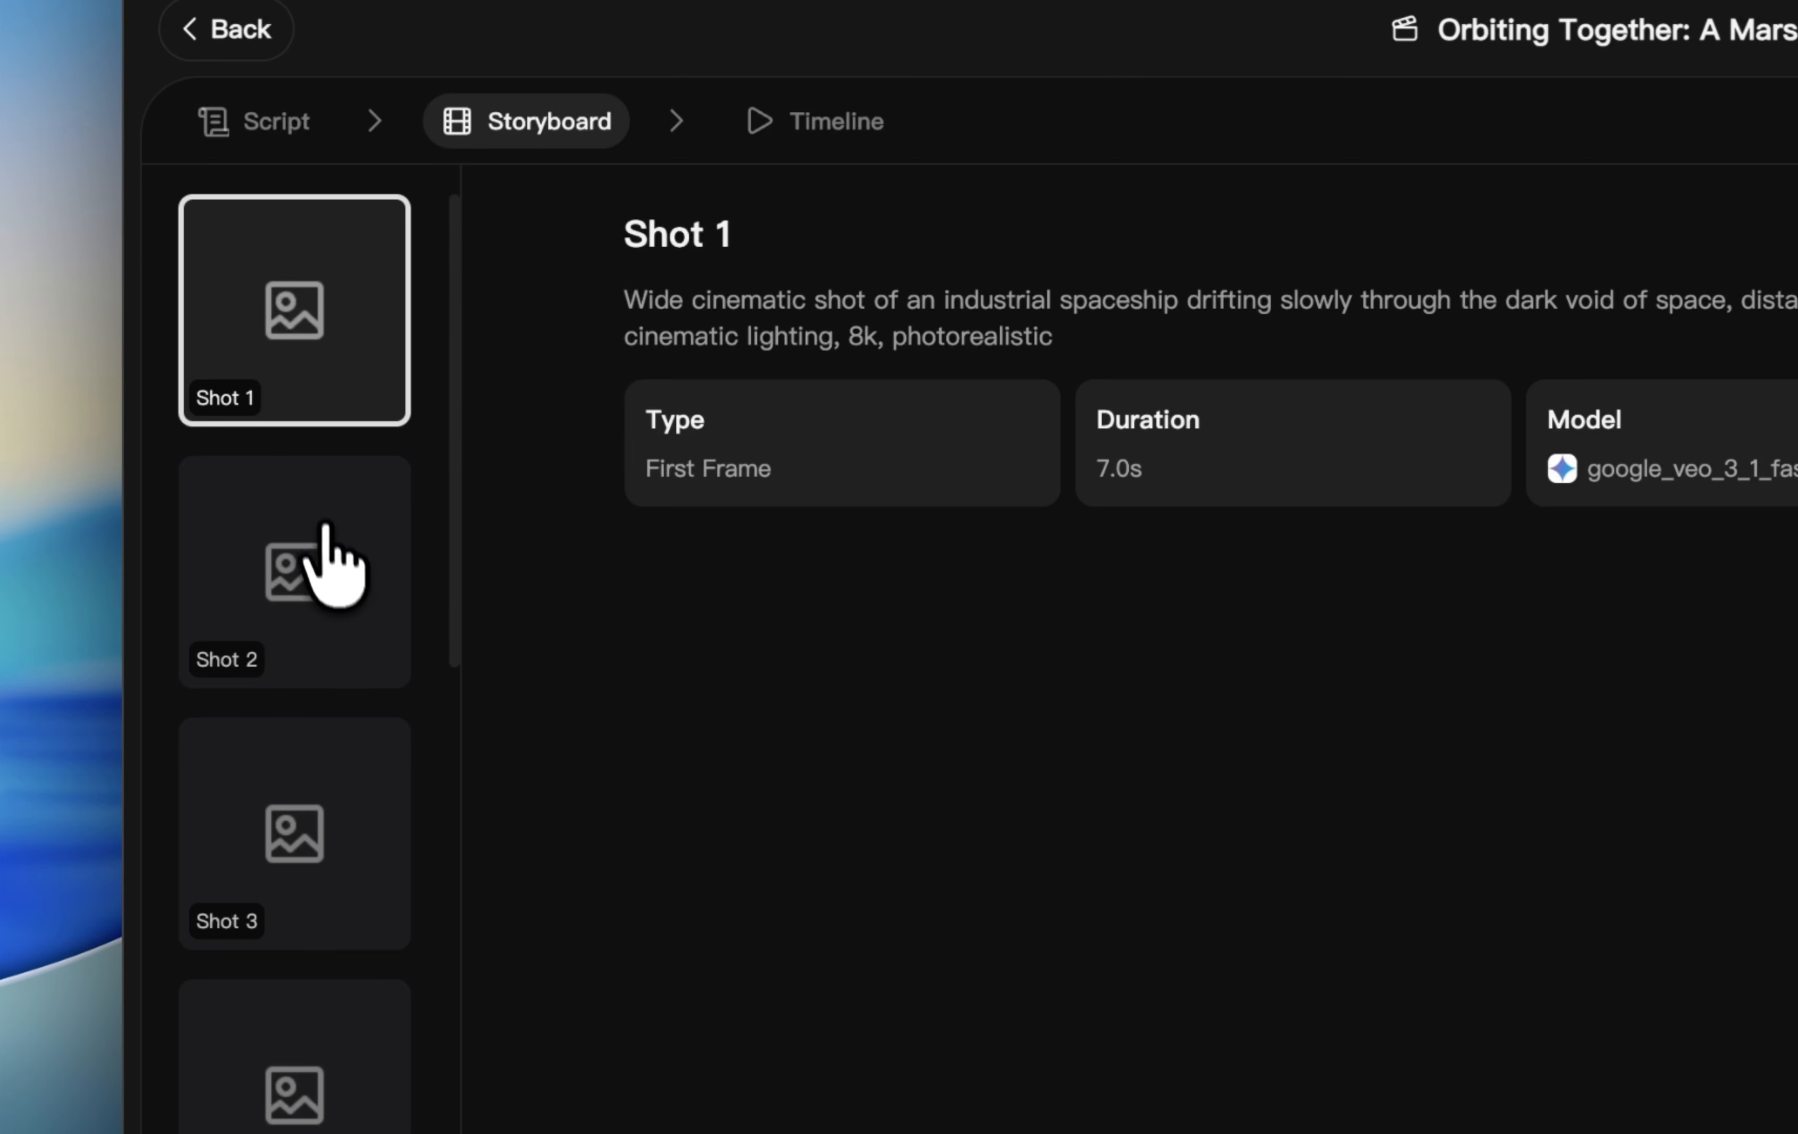
Look through the storyboard's individual shots, checking each one's description, type, duration and assigned video model
{"action": "left_click", "coordinate": [333, 775]}
{"action": "left_click", "coordinate": [349, 847]}
{"action": "left_click", "coordinate": [321, 1083]}
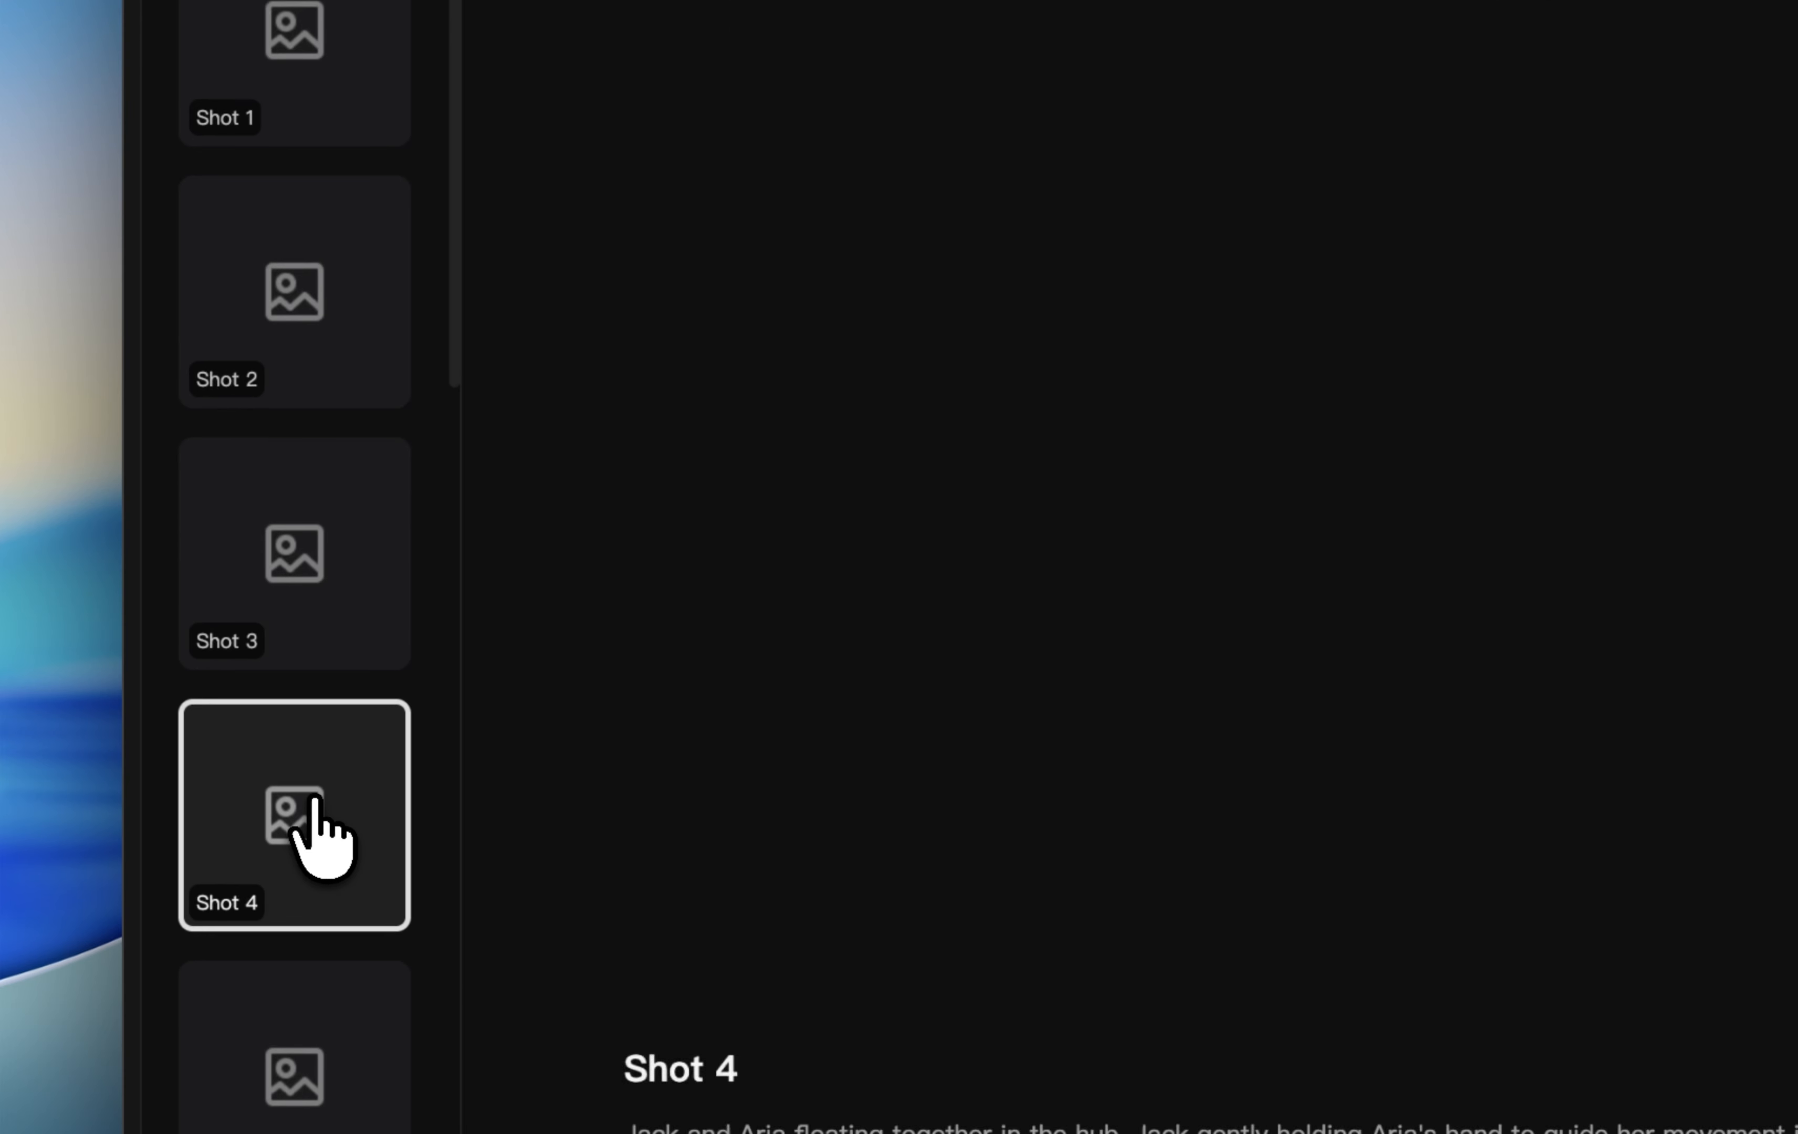
{"action": "scroll", "coordinate": [313, 835], "scroll_direction": "down", "scroll_amount": 15}
{"action": "scroll", "coordinate": [262, 547], "scroll_direction": "up", "scroll_amount": 15}
{"action": "scroll", "coordinate": [292, 582], "scroll_direction": "down", "scroll_amount": 5}
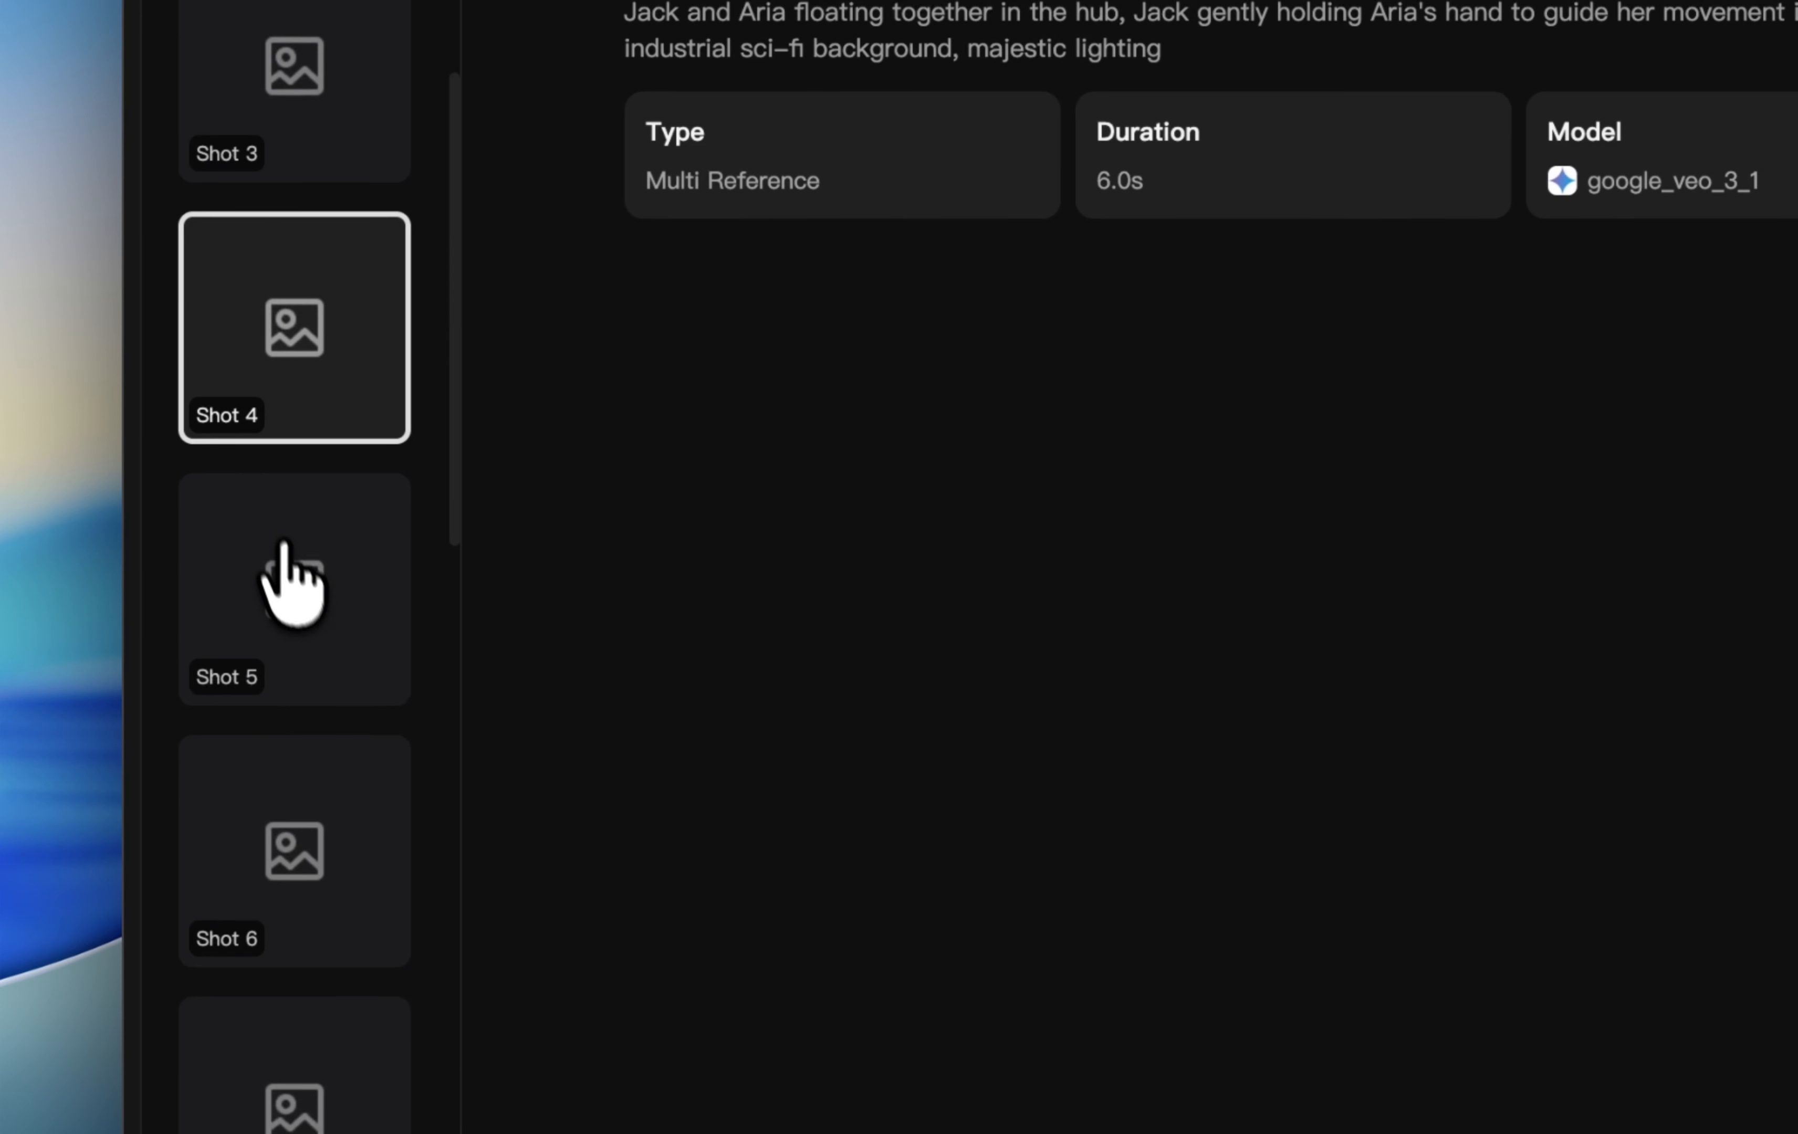
{"action": "left_click", "coordinate": [293, 611]}
{"action": "left_click", "coordinate": [323, 872]}
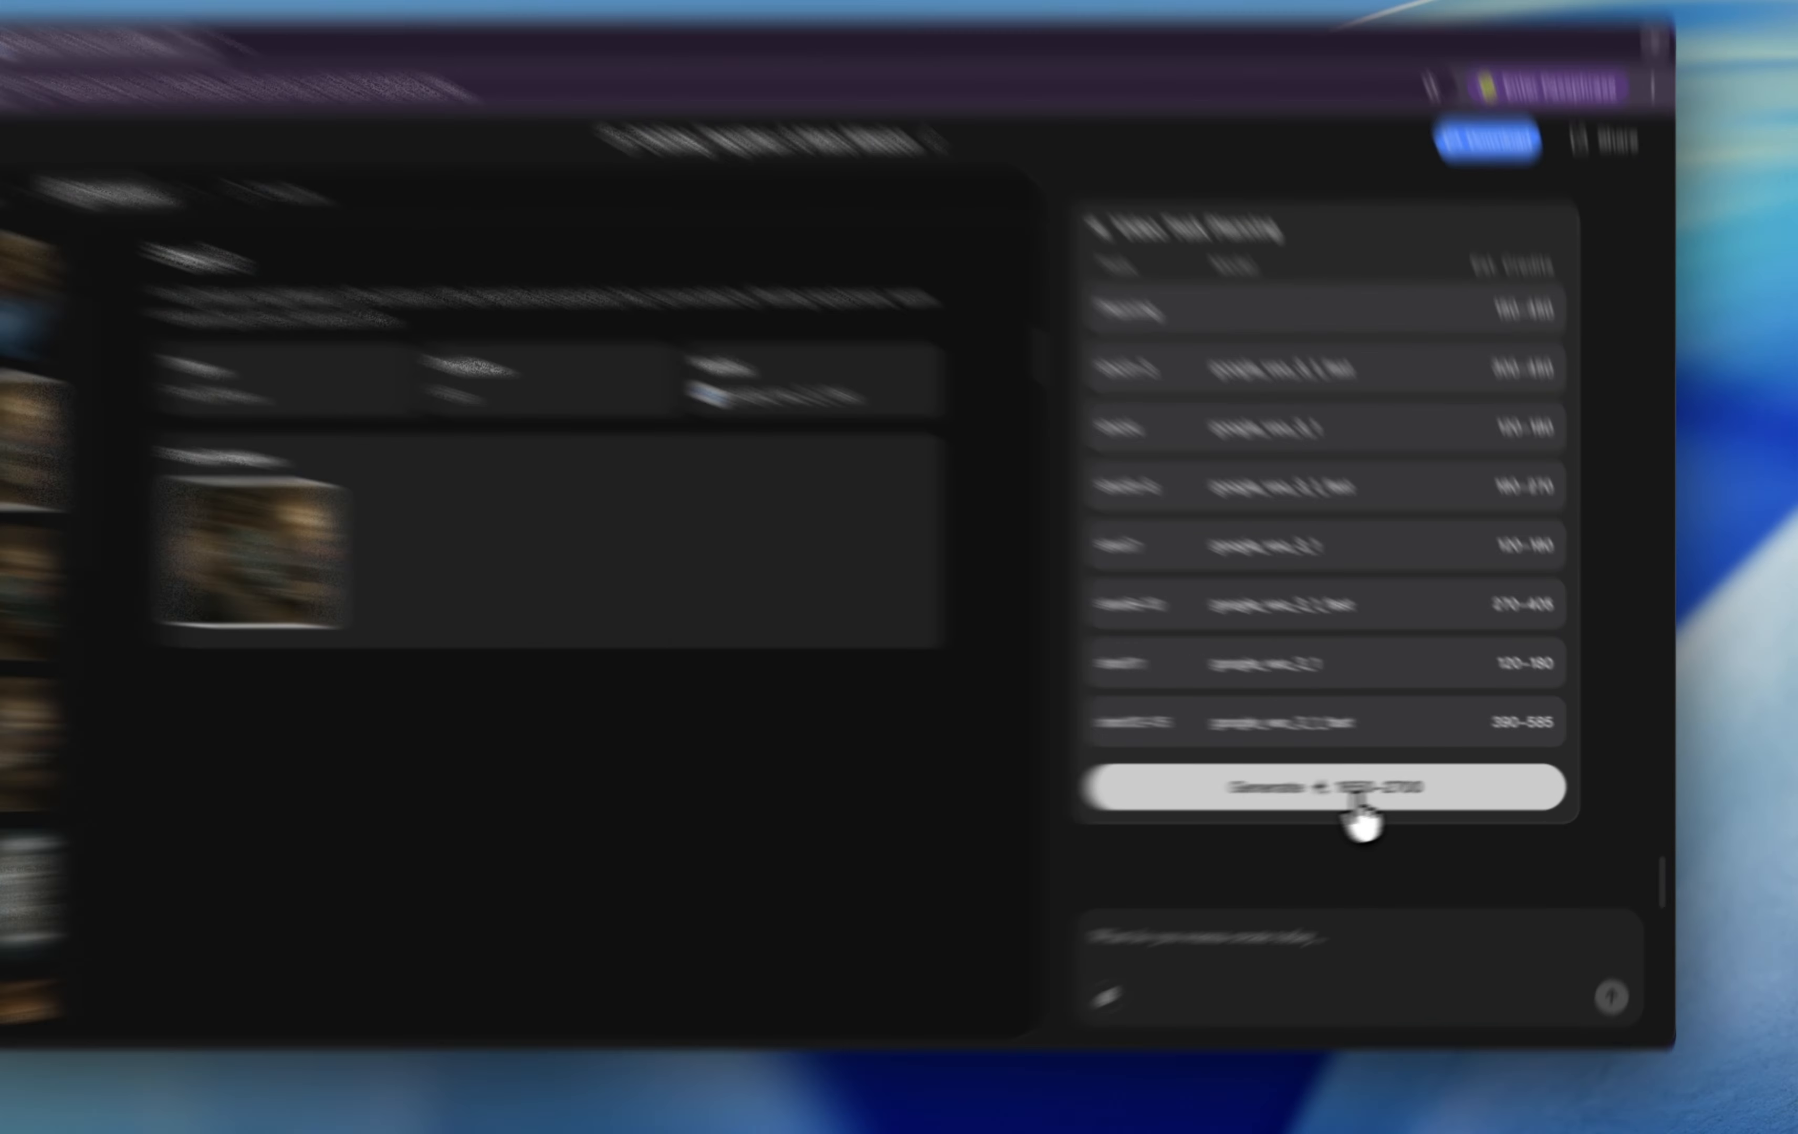
Generate the storyboard's shot videos with the listed video models and review the agent's generation summary
{"action": "left_click", "coordinate": [1399, 789]}
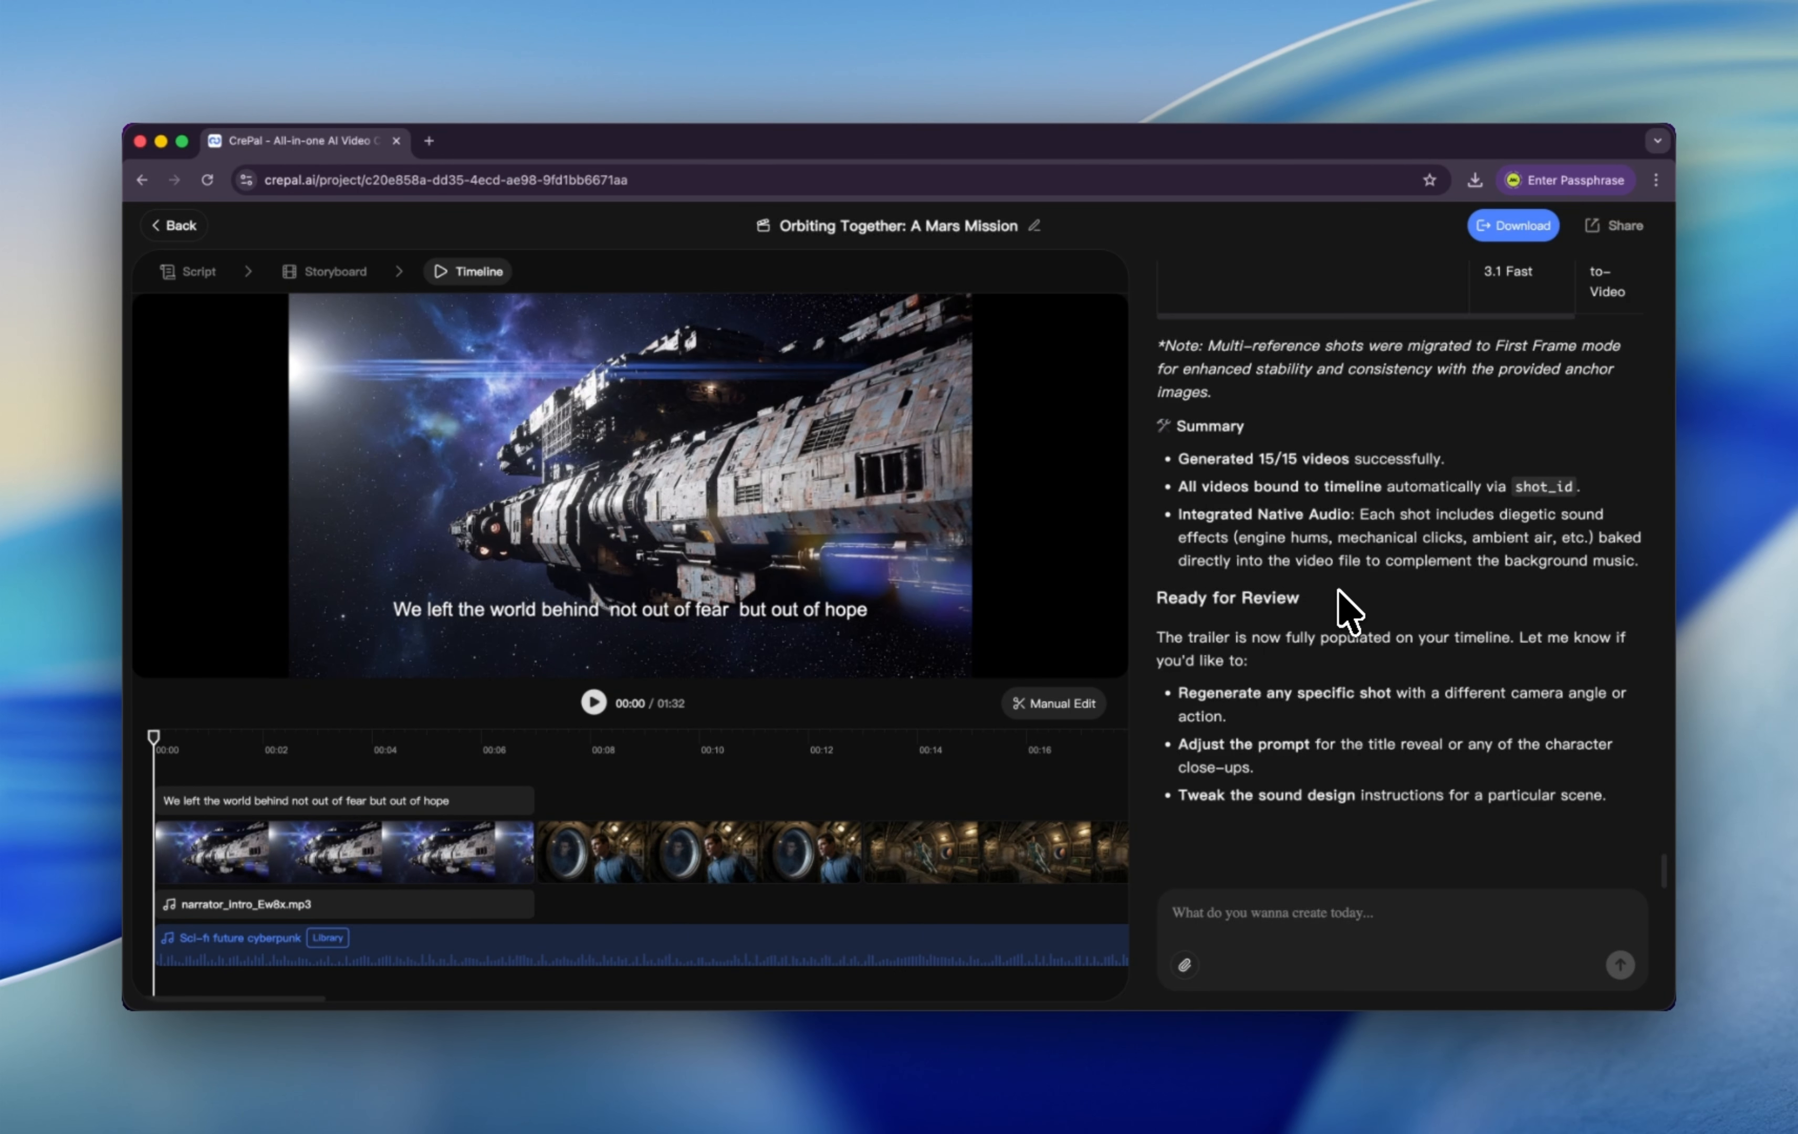
{"action": "scroll", "coordinate": [1342, 611], "scroll_direction": "up", "scroll_amount": 6}
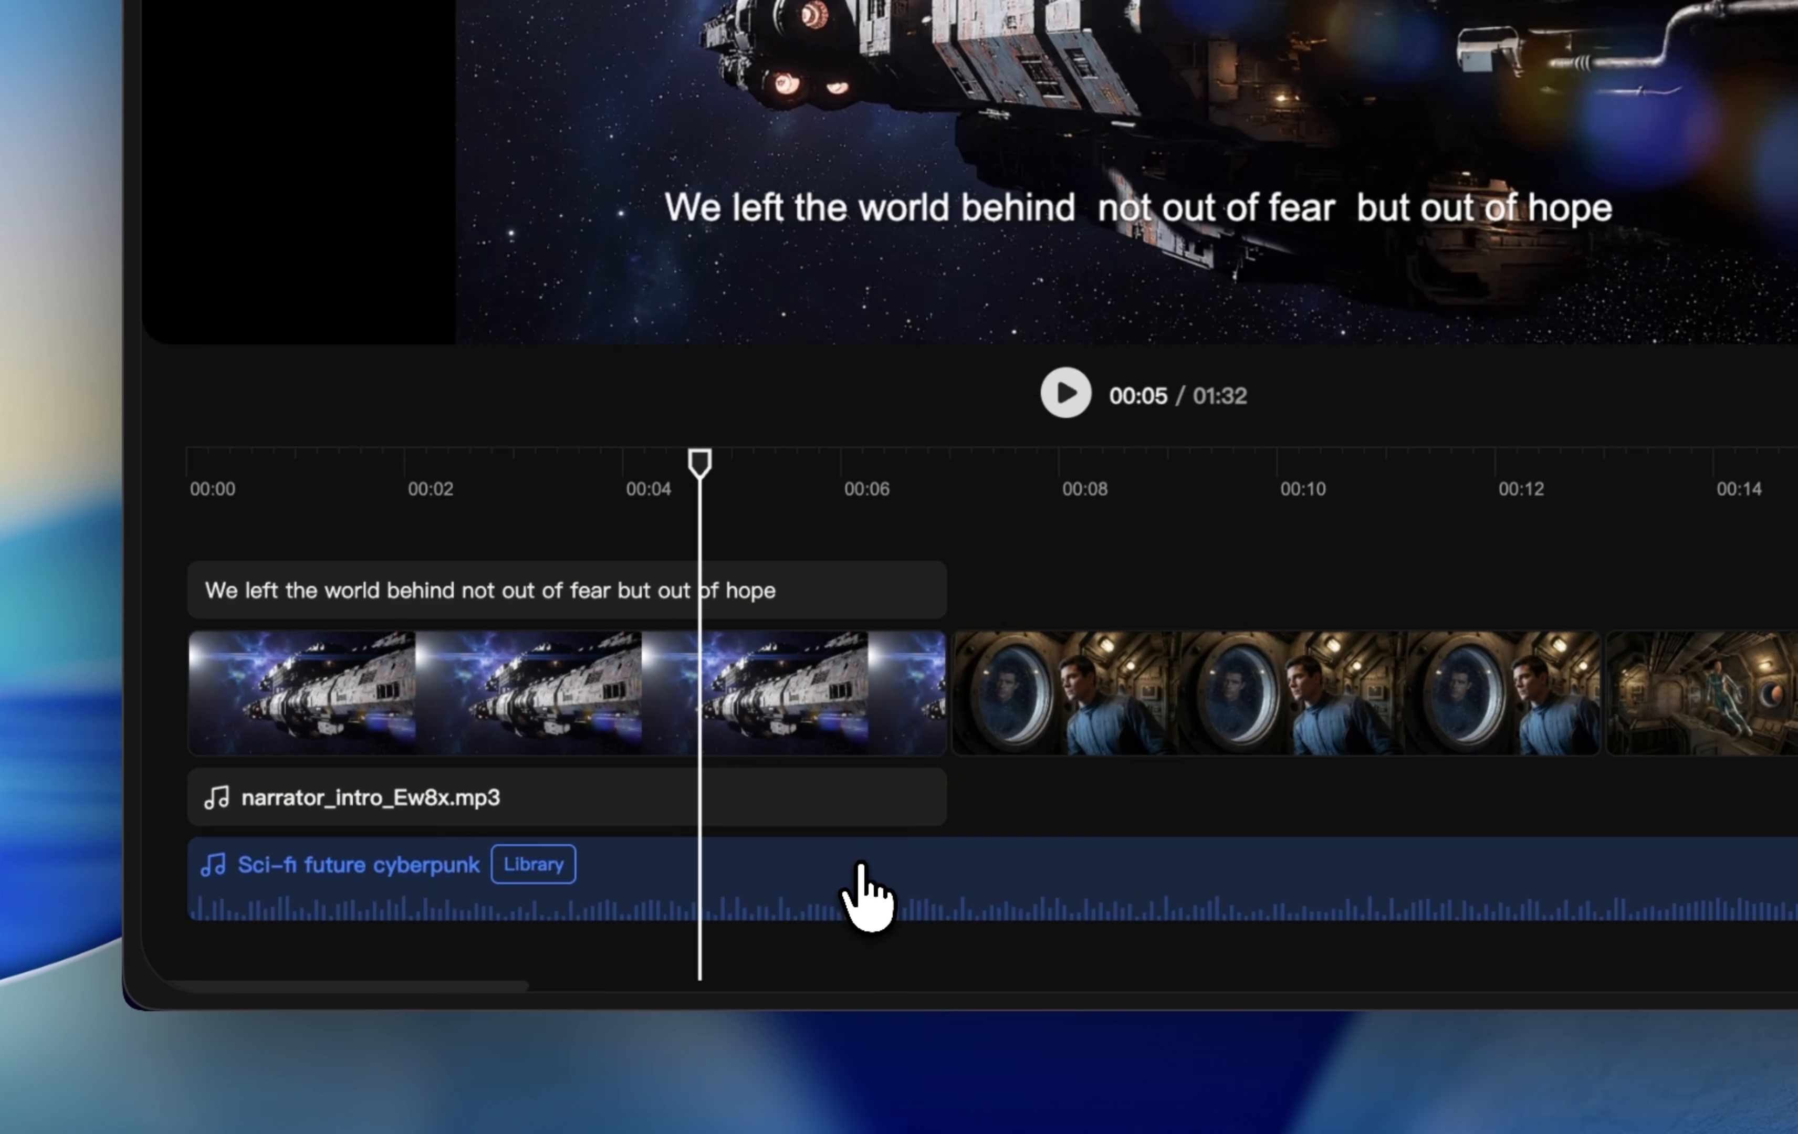
Browse the library alternatives for the background music without replacing it, and attach the opening spaceship clip to the chat for editing
{"action": "left_click", "coordinate": [490, 942]}
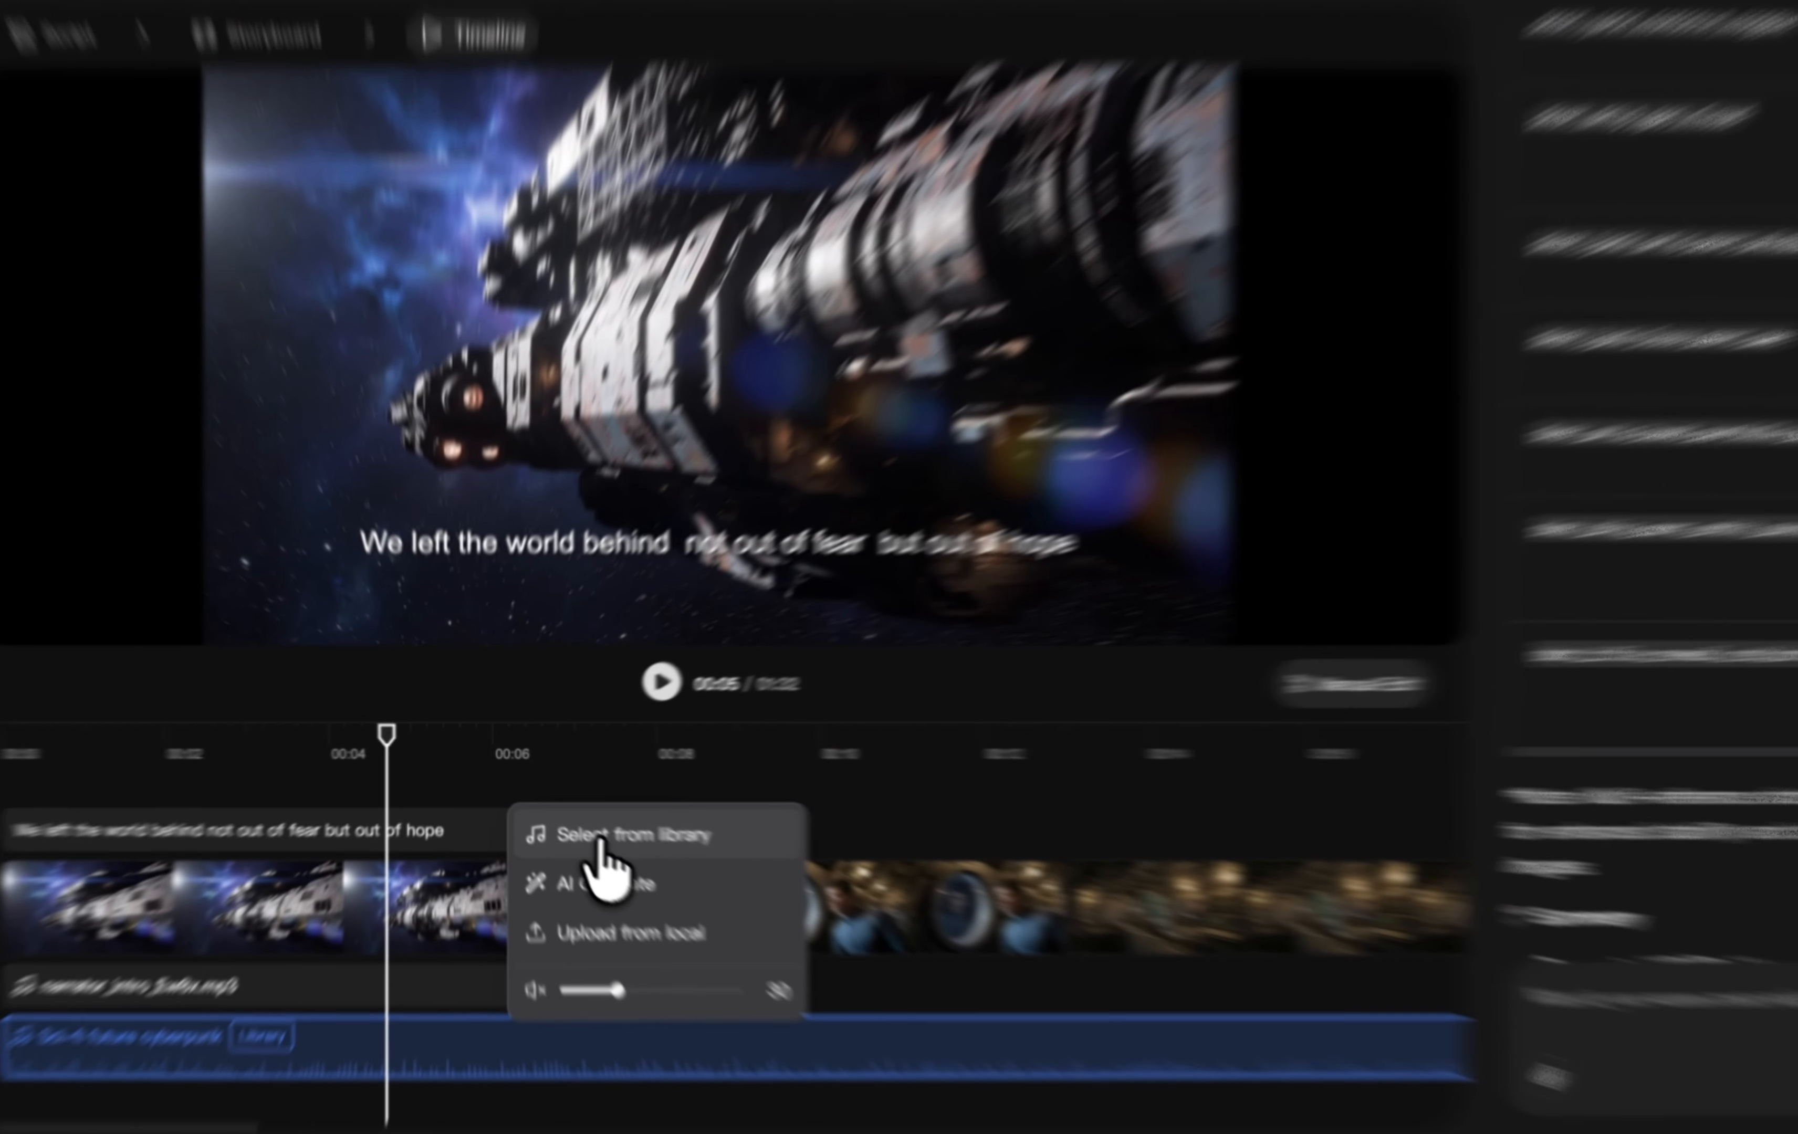
{"action": "left_click", "coordinate": [559, 803]}
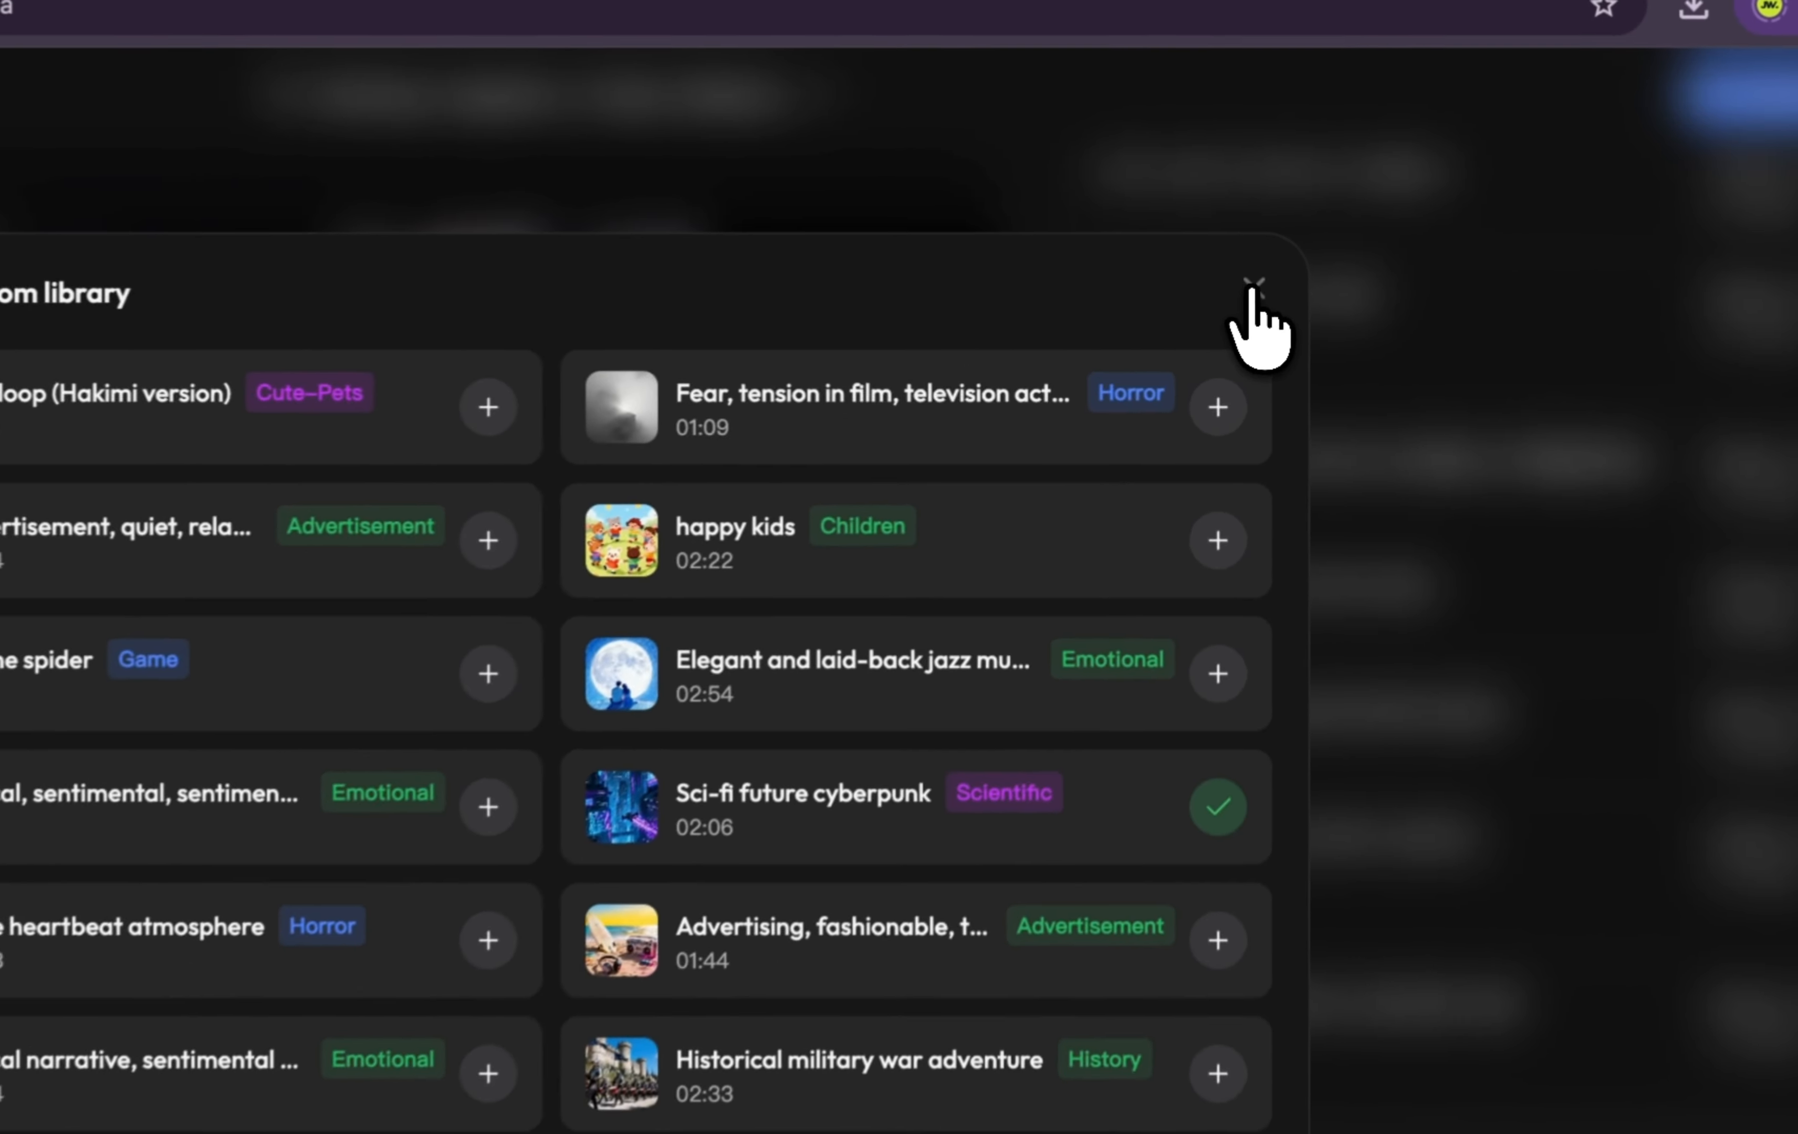
{"action": "left_click", "coordinate": [1252, 323]}
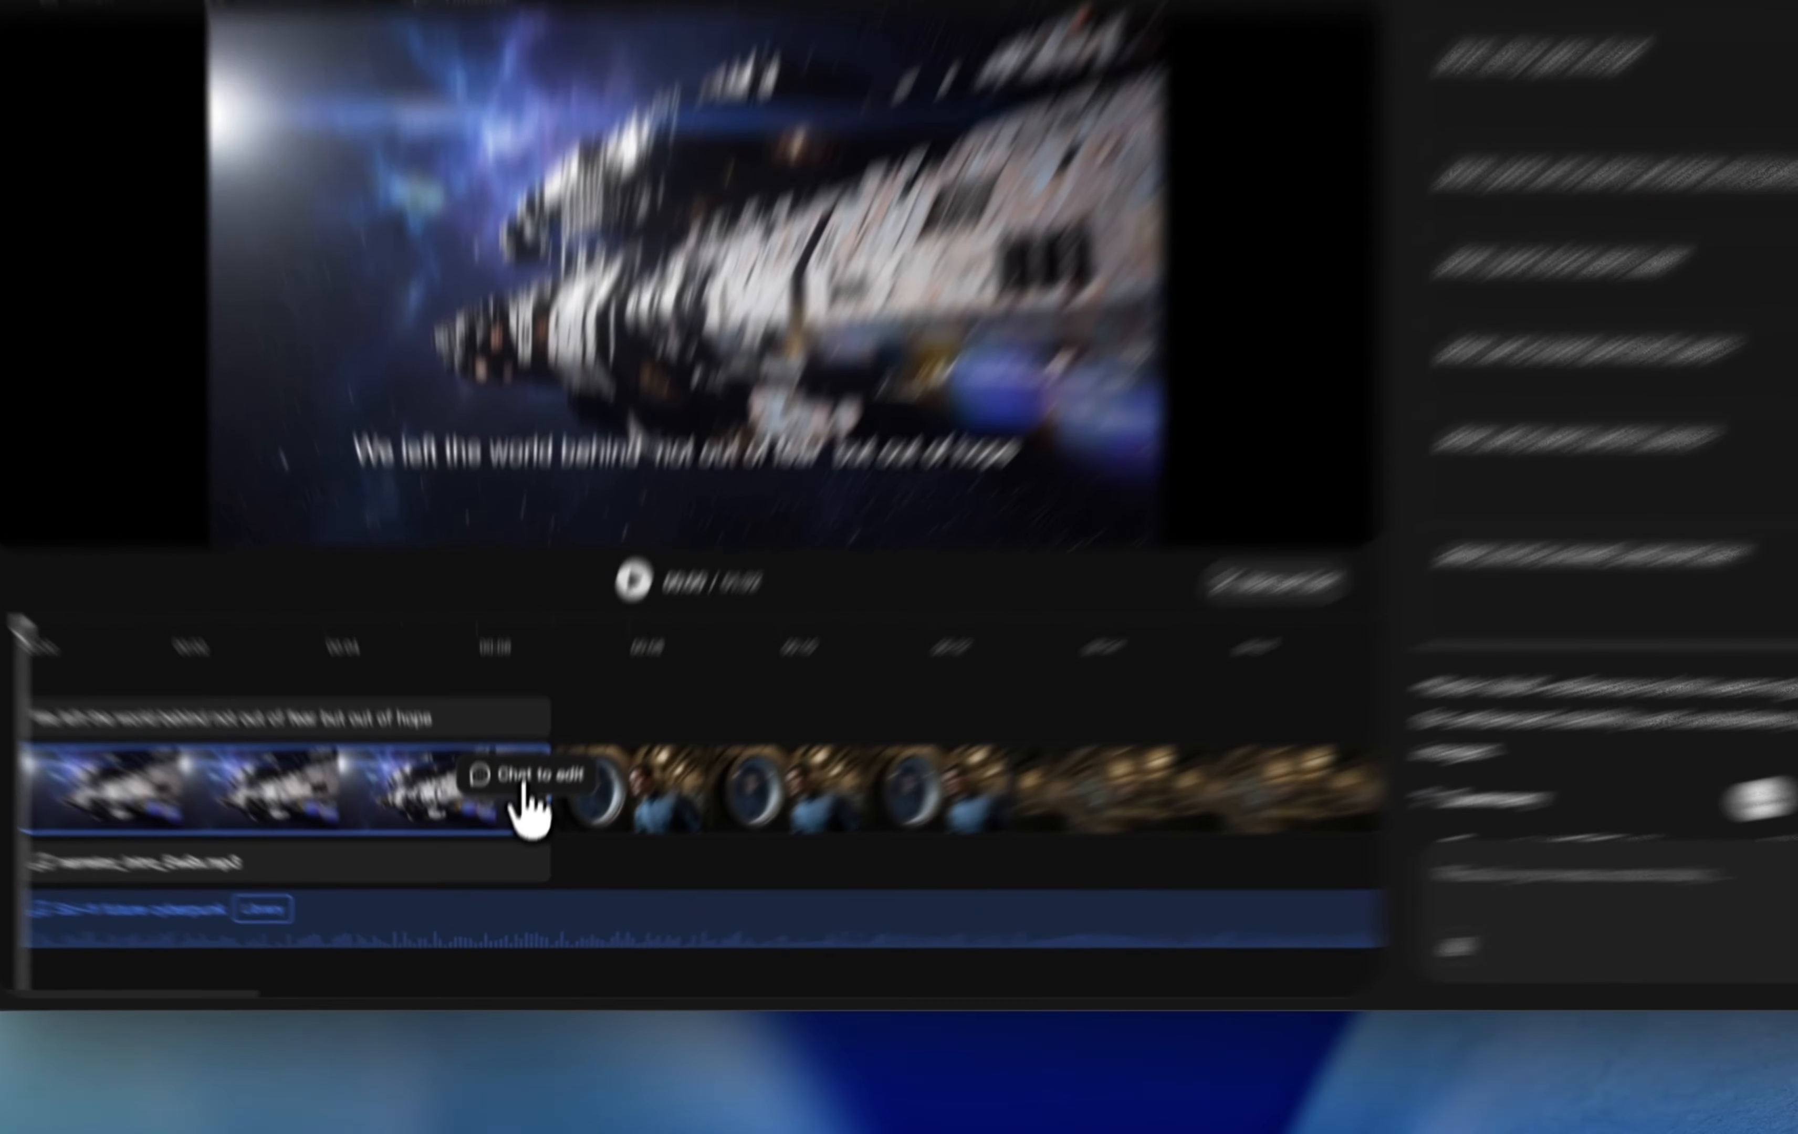
{"action": "left_click", "coordinate": [529, 777]}
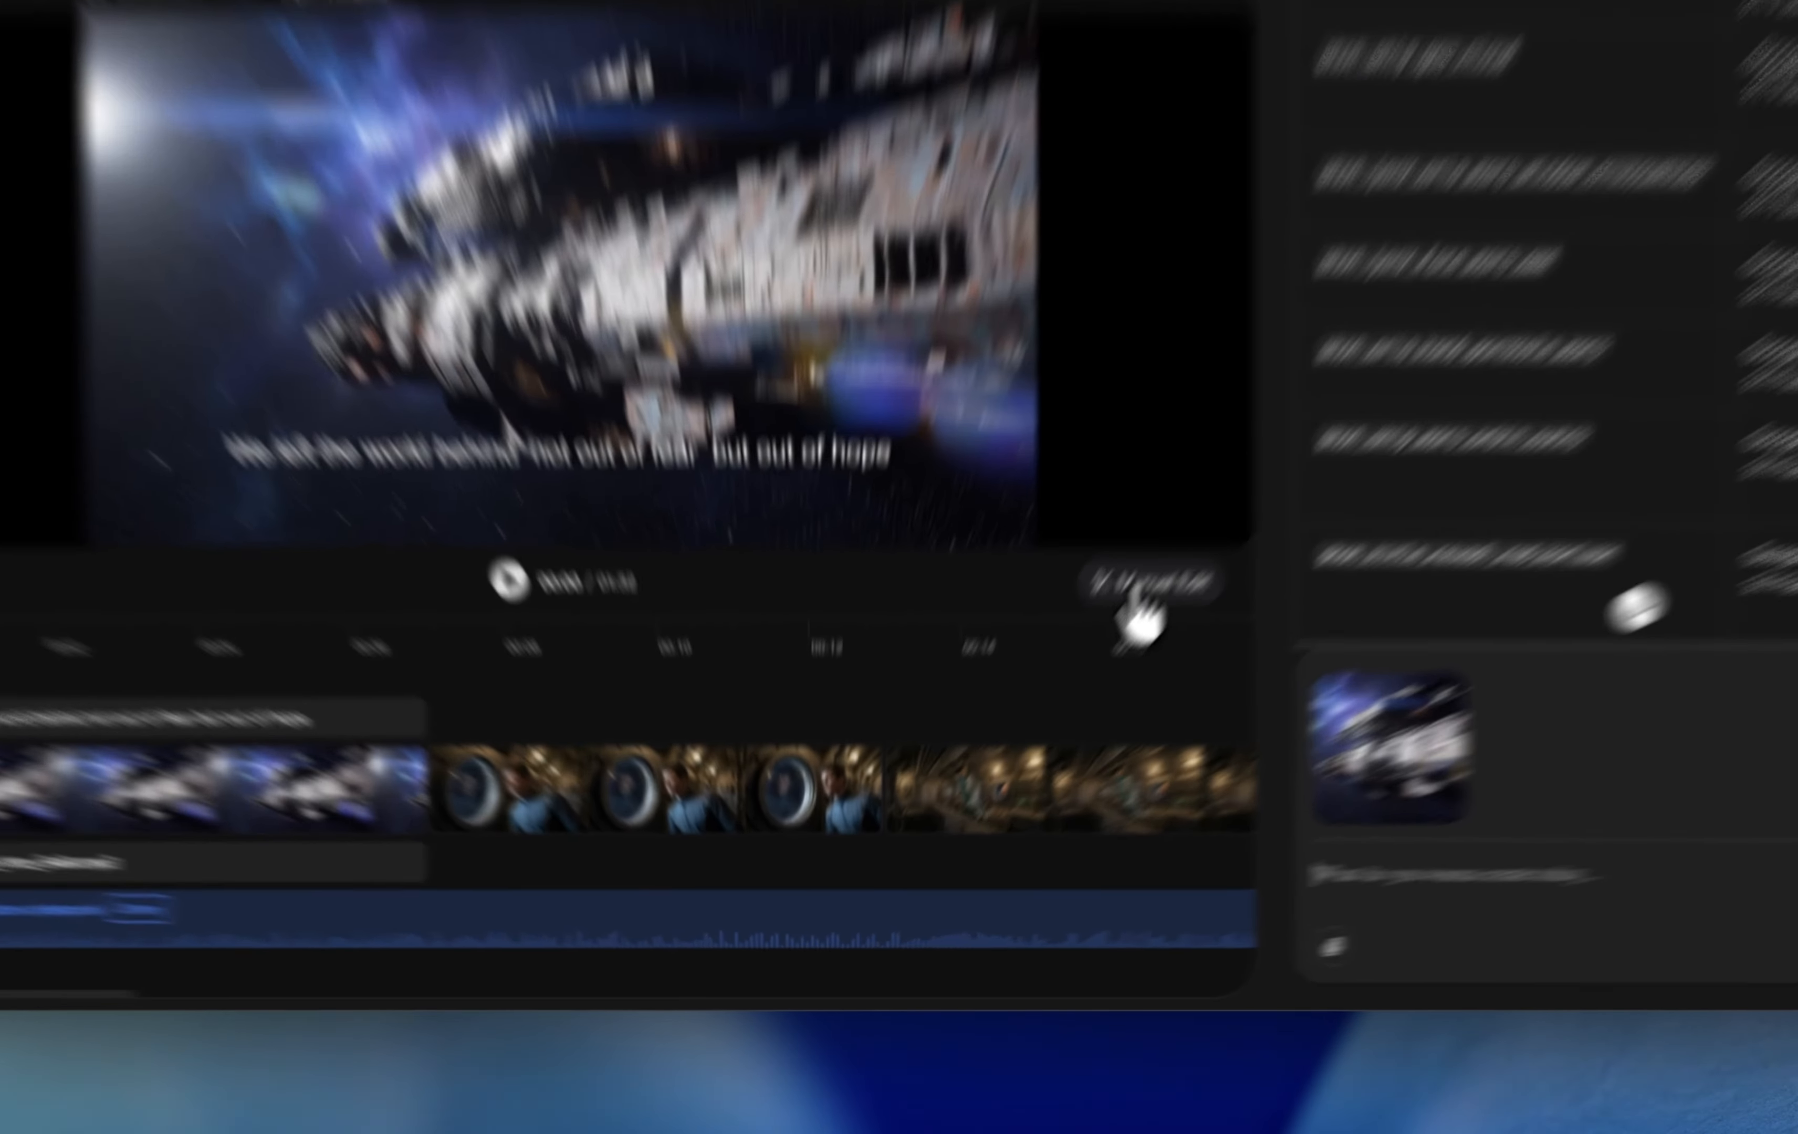
Try lengthening the opening spaceship clip and trimming it back in the manual timeline editor, and leave the editor without saving
{"action": "left_click", "coordinate": [1040, 707]}
{"action": "left_click_drag", "start_coordinate": [887, 684], "coordinate": [1004, 675]}
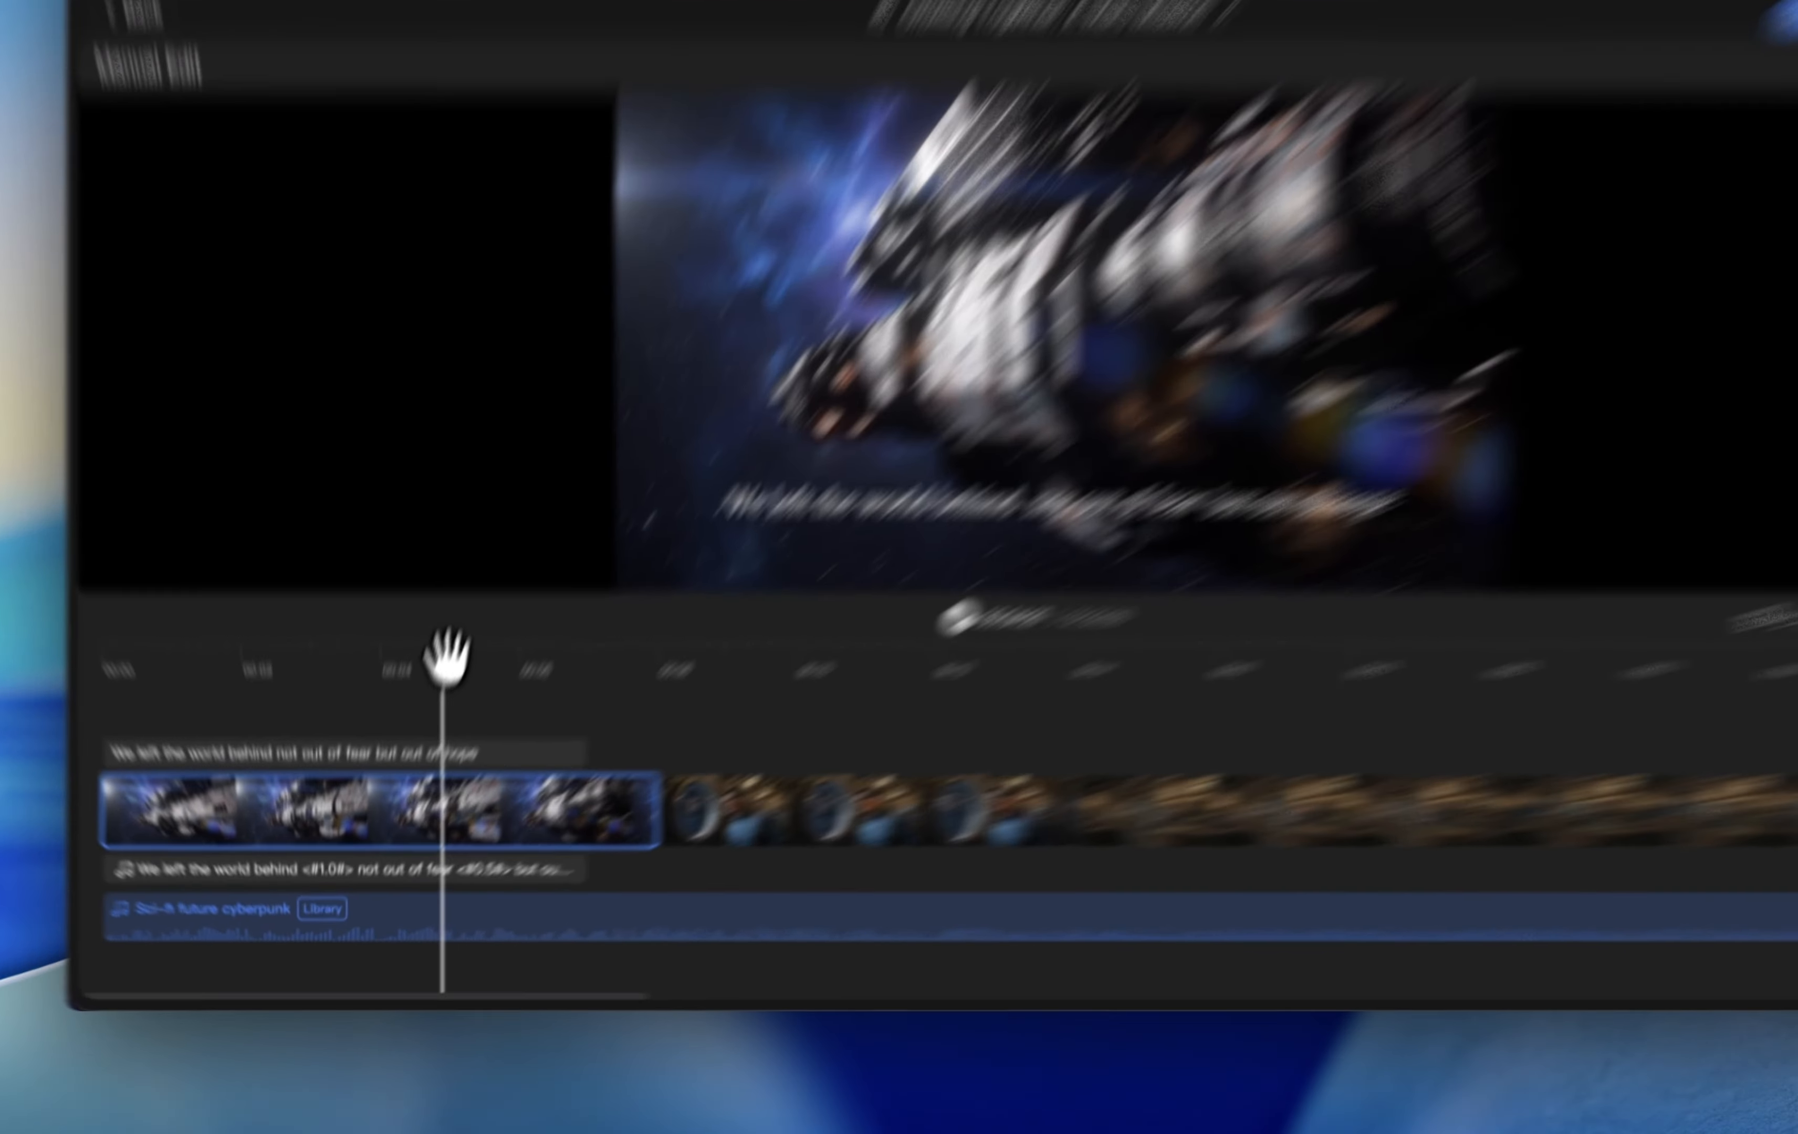
{"action": "left_click_drag", "start_coordinate": [418, 734], "coordinate": [524, 750]}
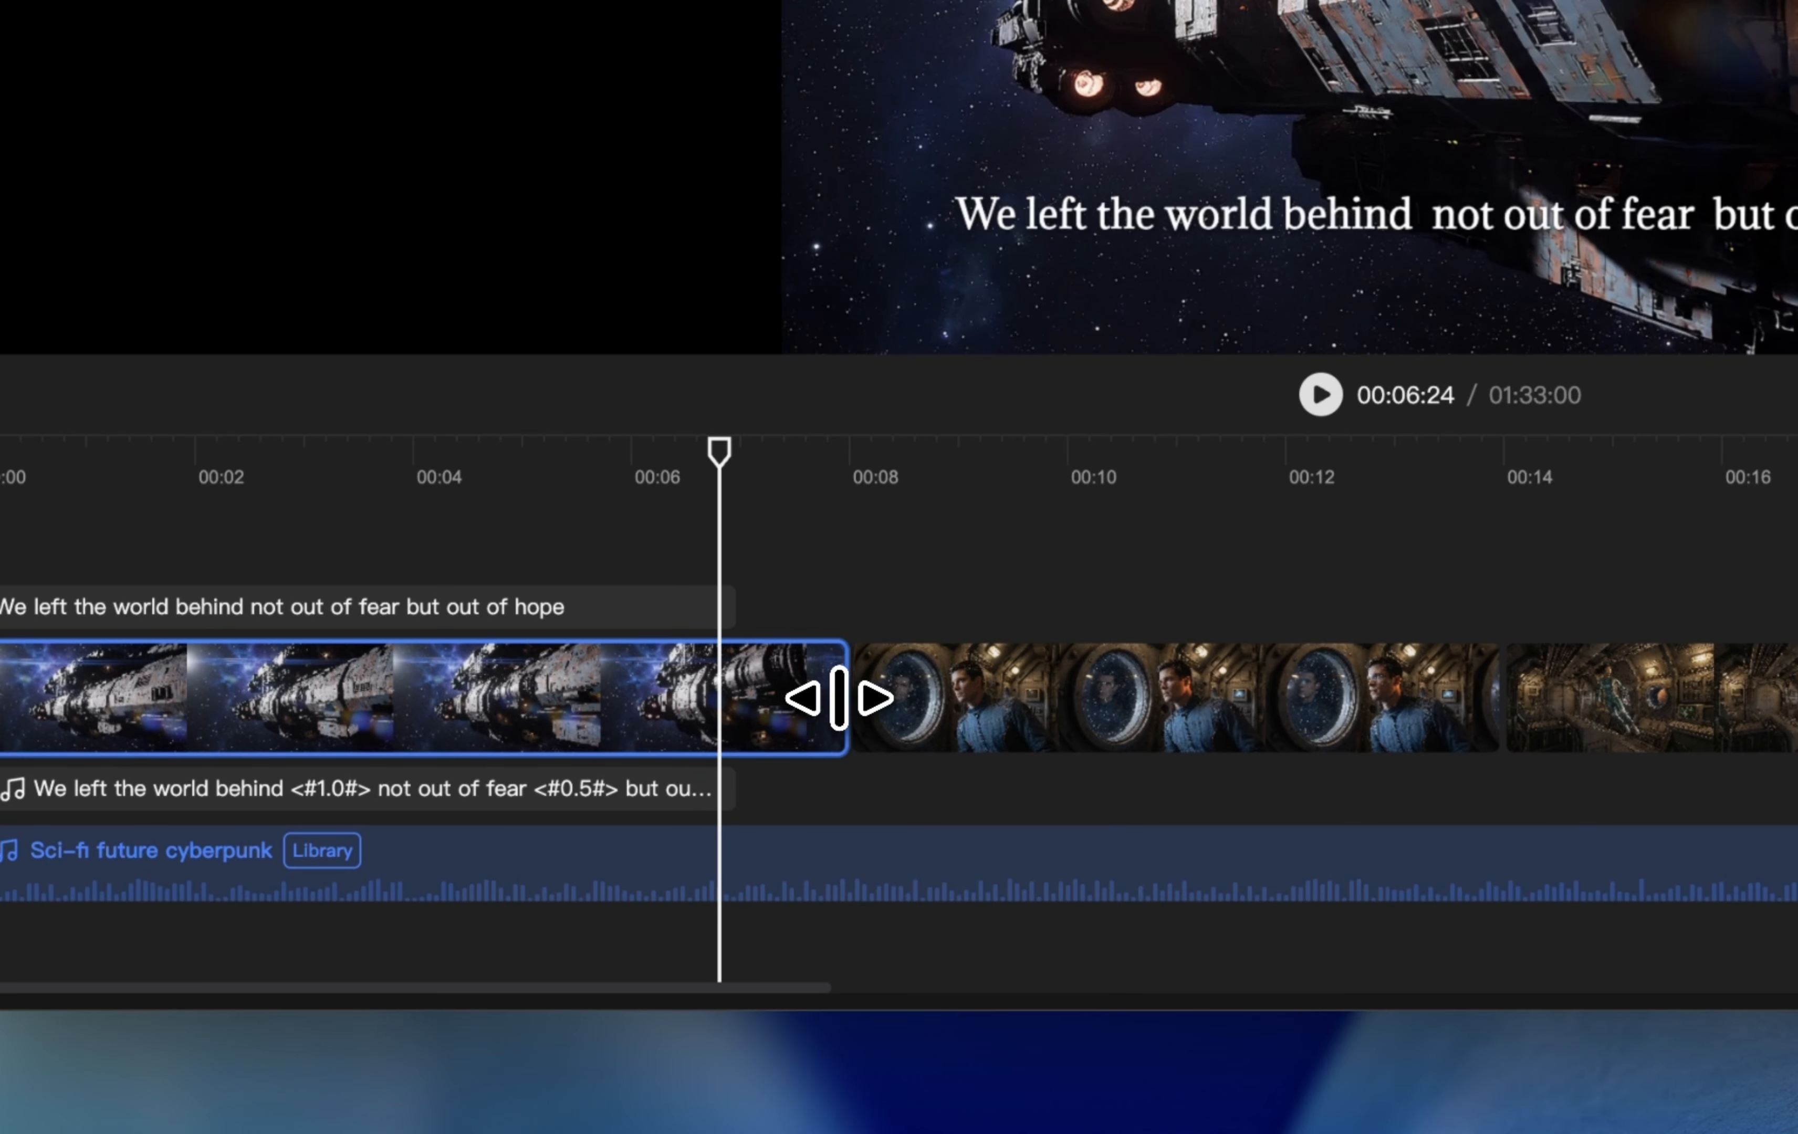
{"action": "left_click_drag", "start_coordinate": [834, 698], "coordinate": [715, 698]}
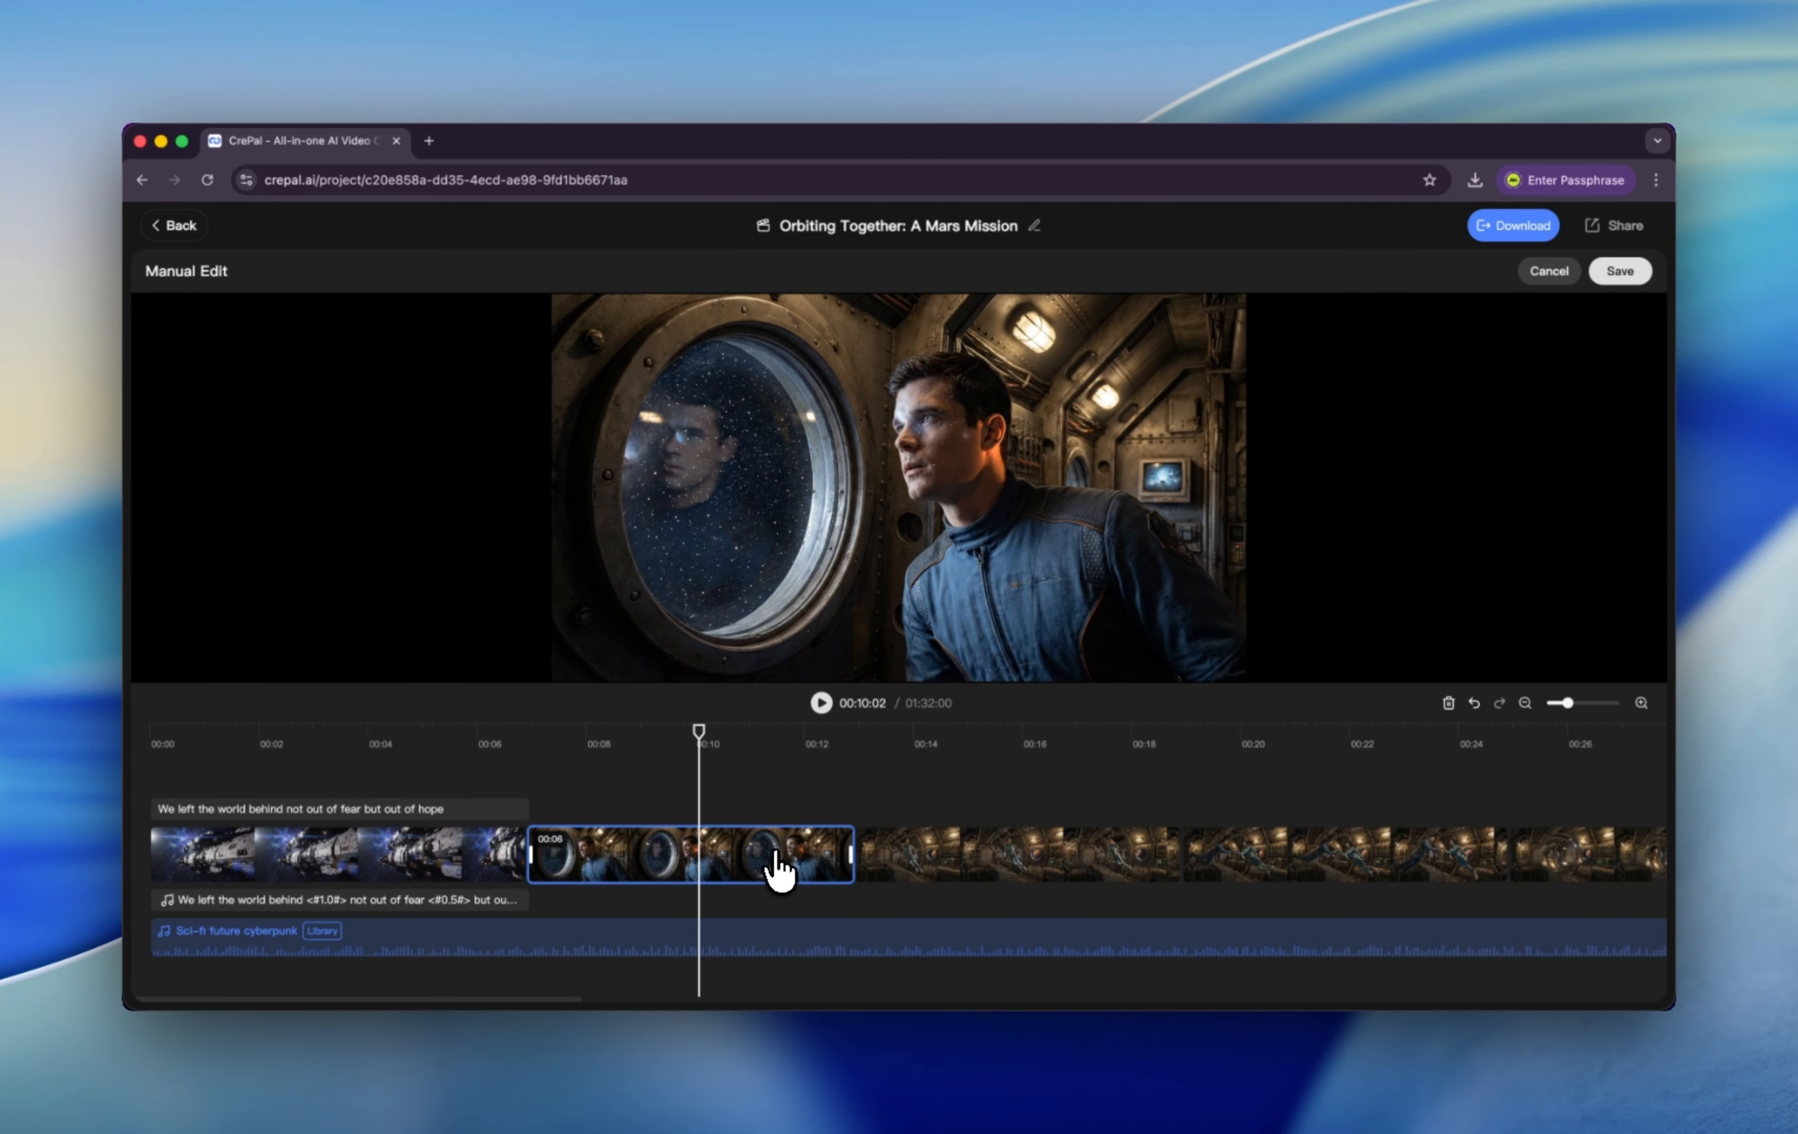
{"action": "left_click_drag", "start_coordinate": [1567, 703], "coordinate": [1559, 703]}
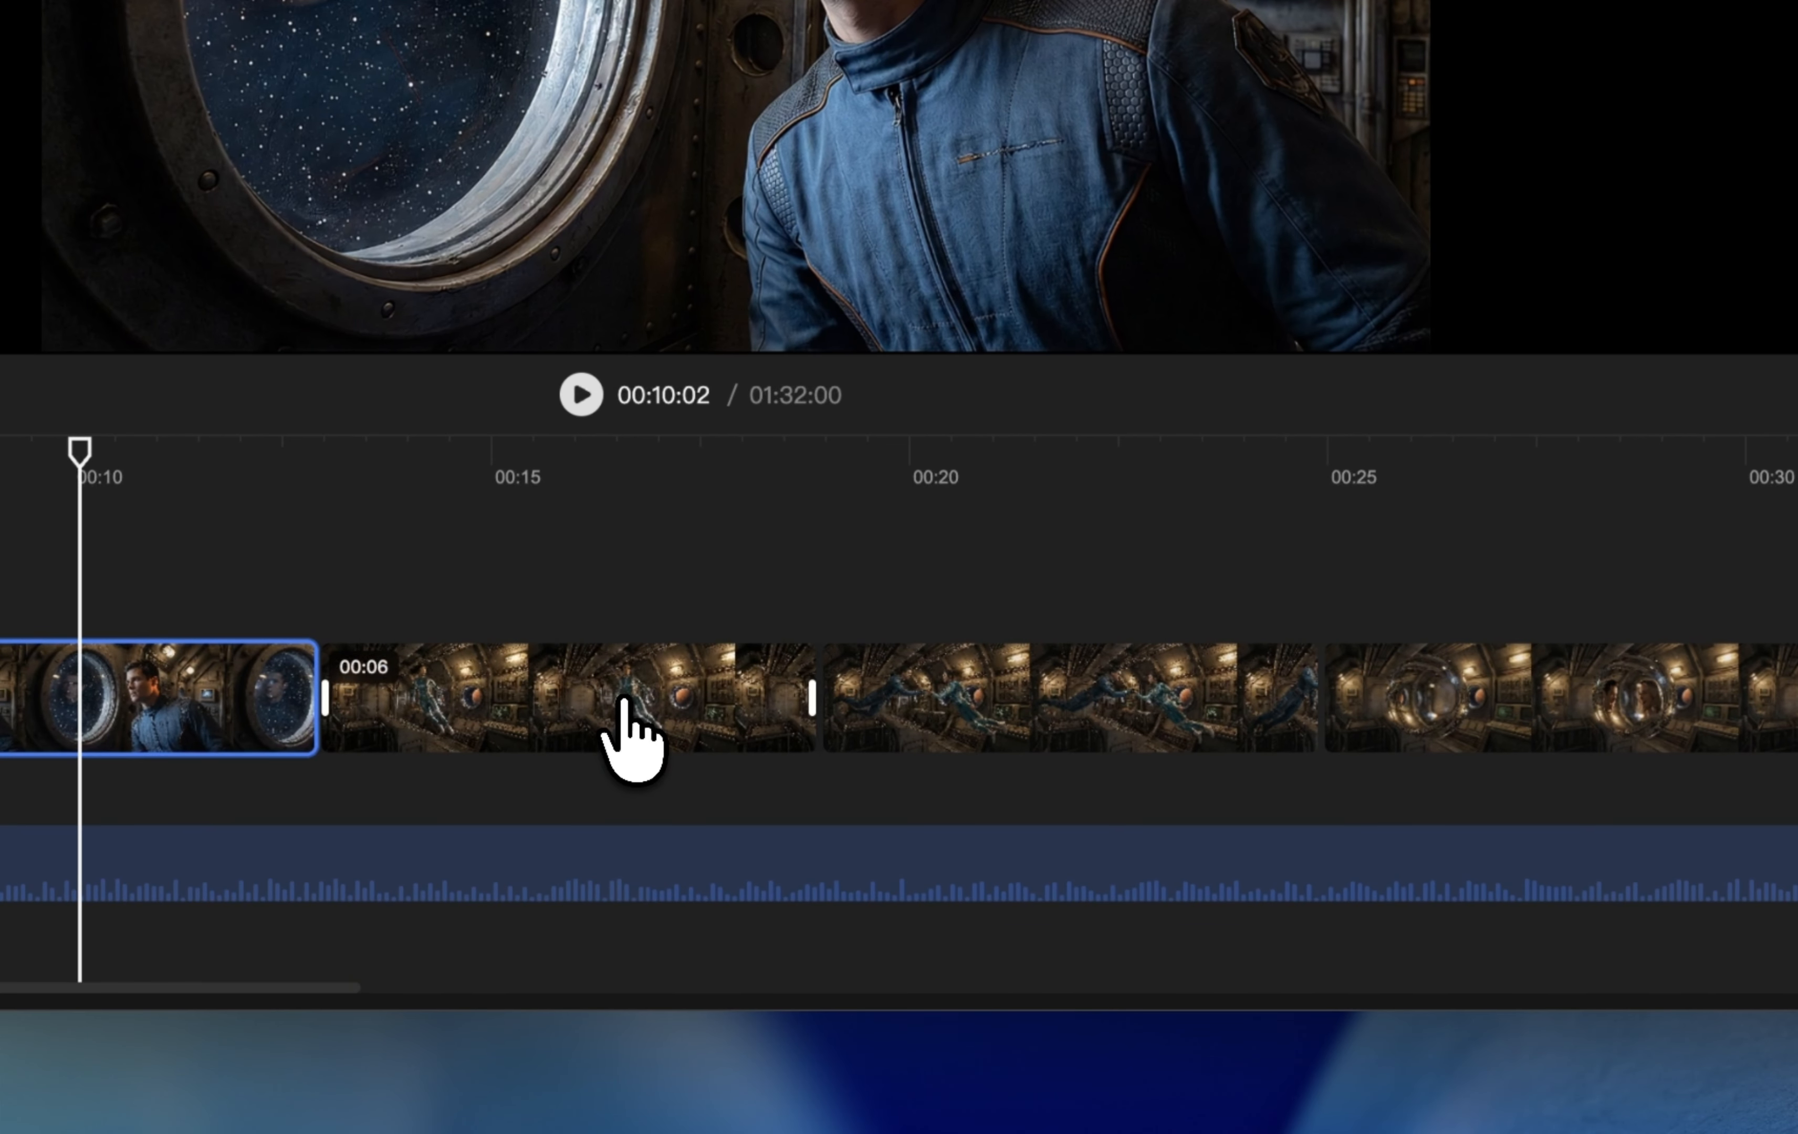
{"action": "left_click", "coordinate": [625, 702]}
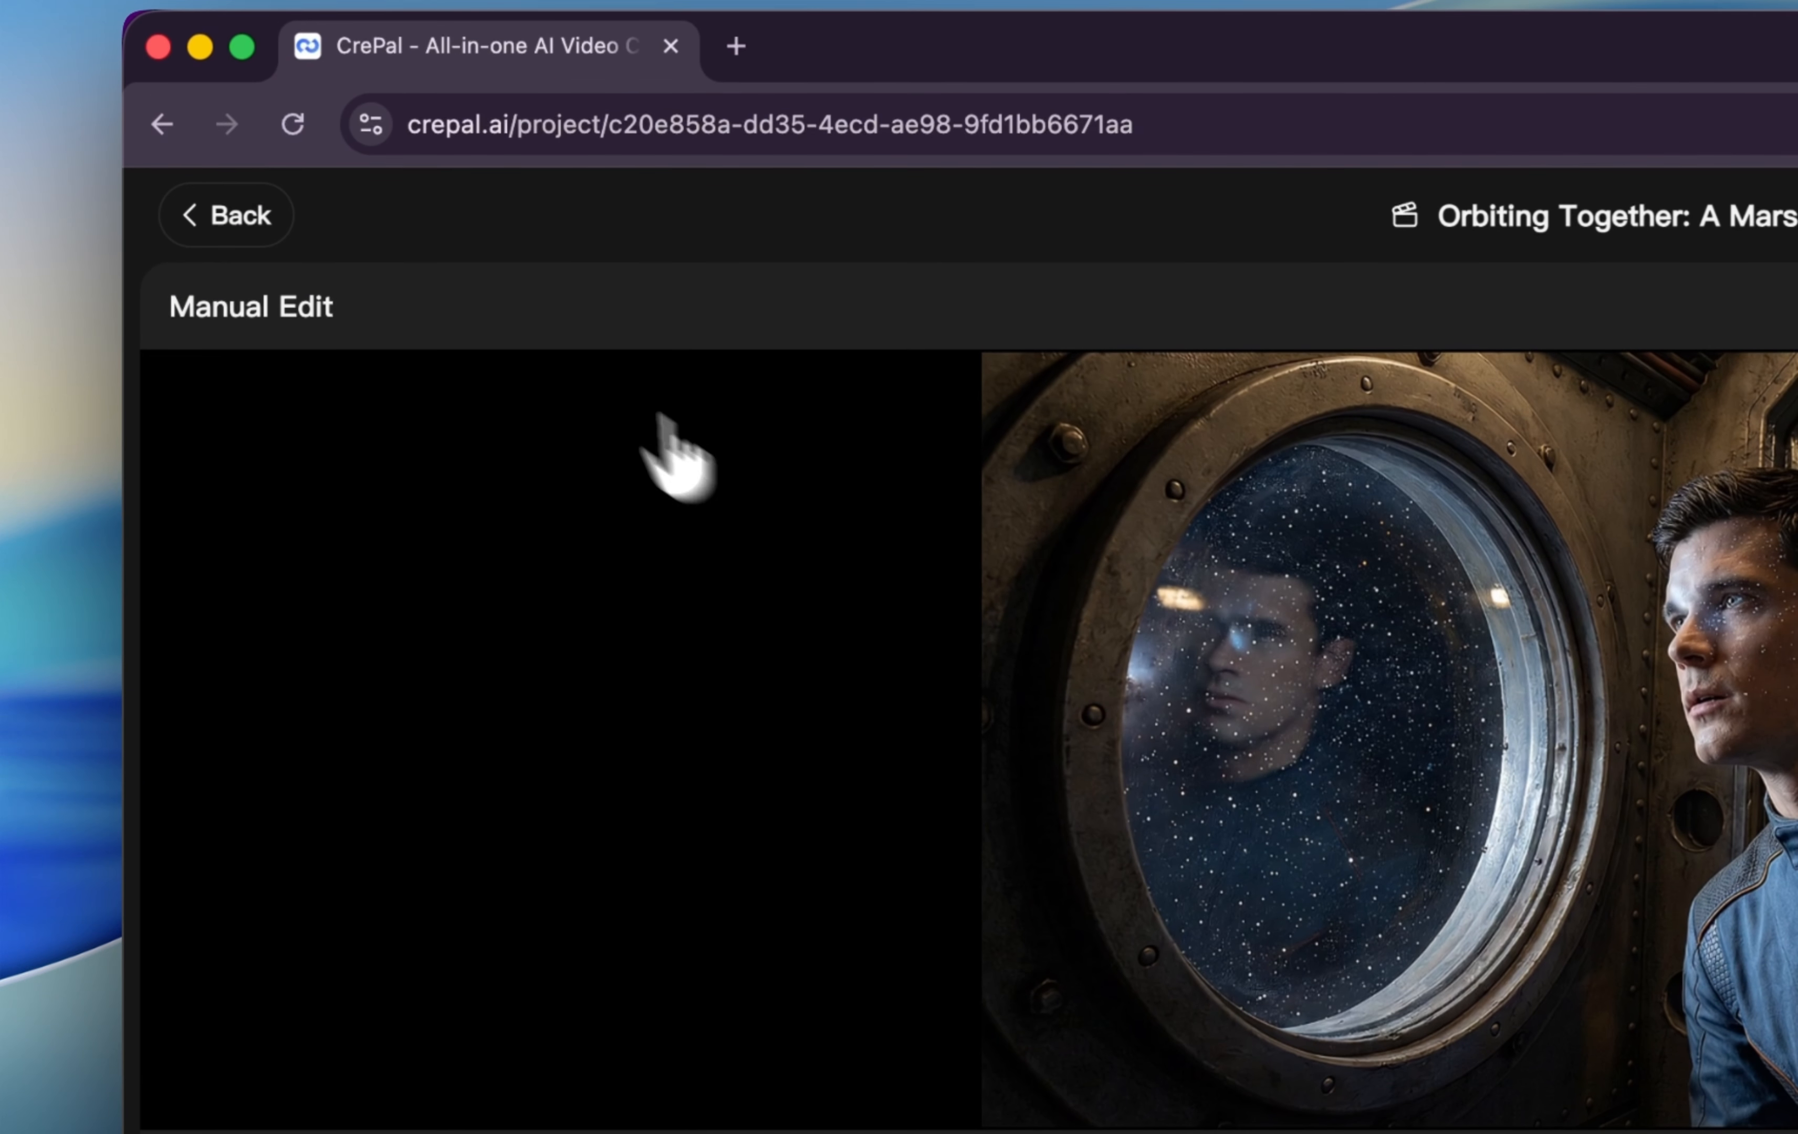
{"action": "left_click", "coordinate": [188, 225]}
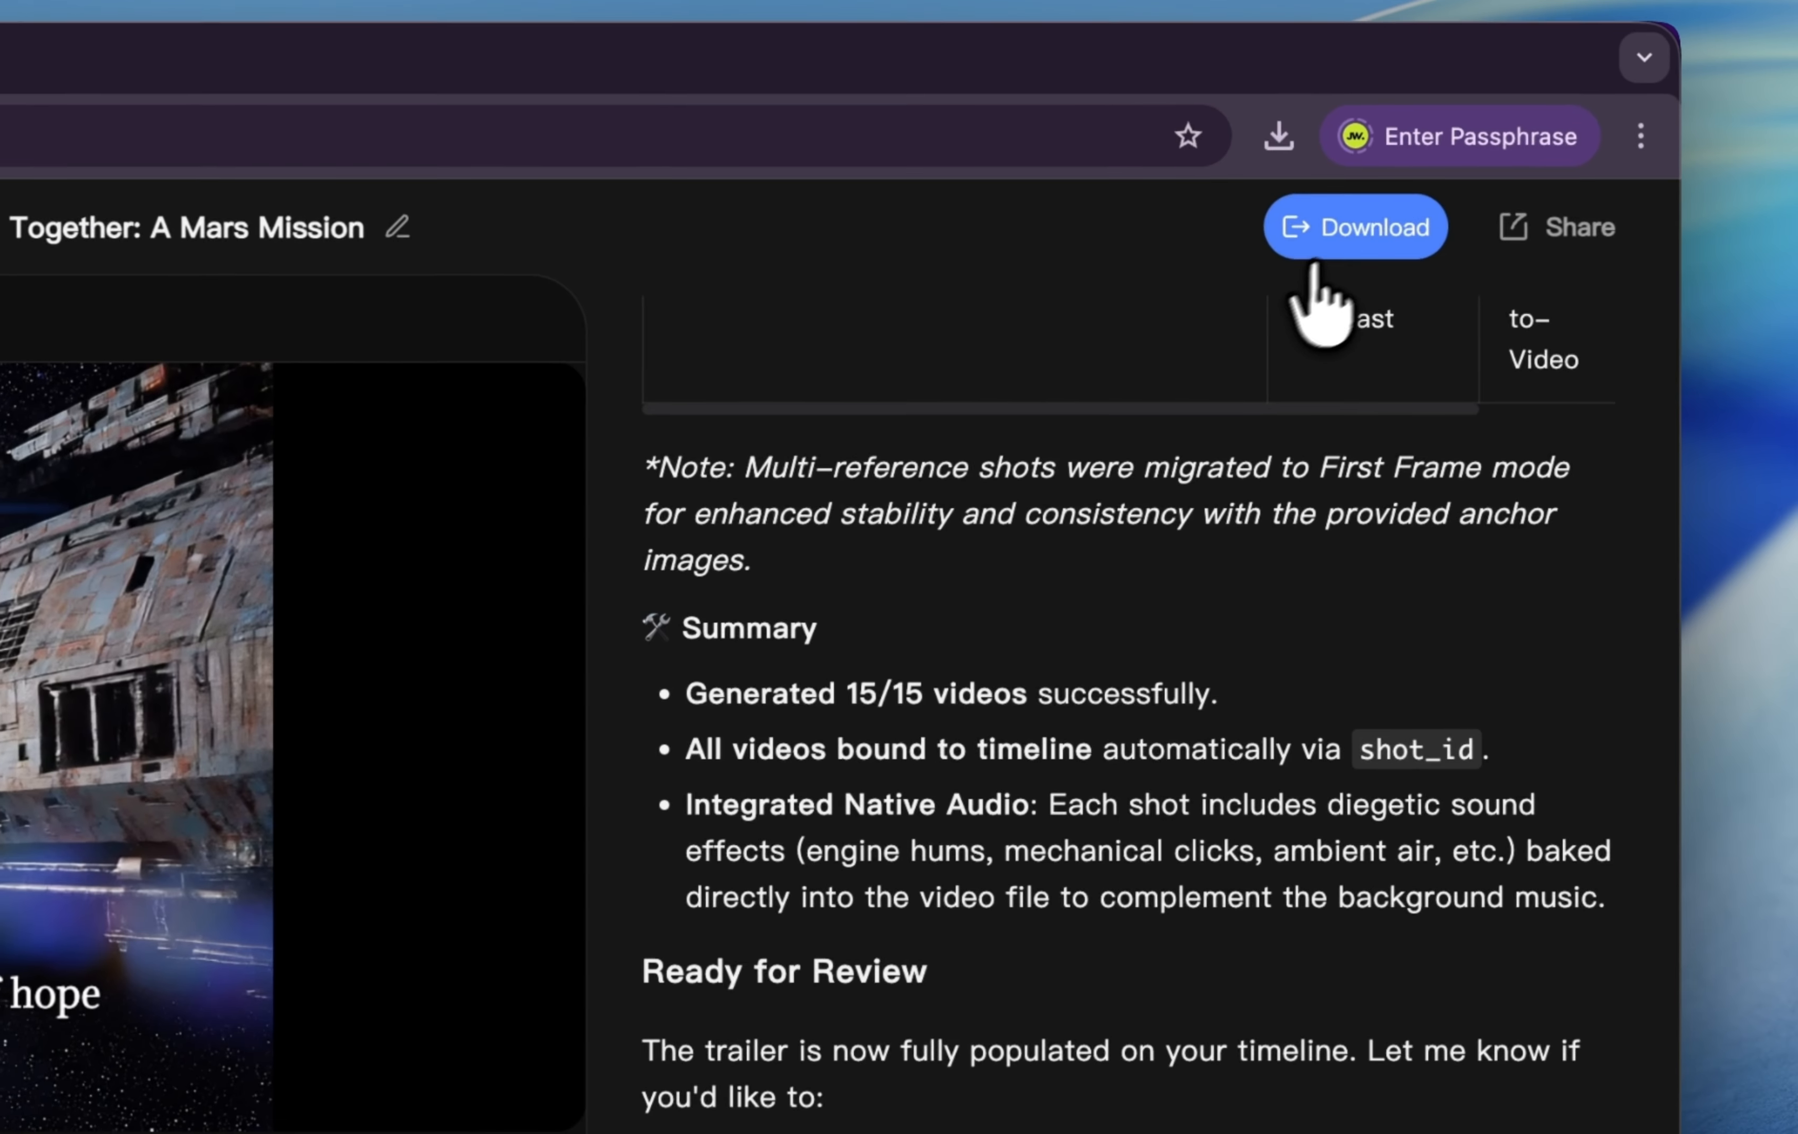
Open the trailer's download options and turn off the watermark
{"action": "left_click", "coordinate": [1350, 328]}
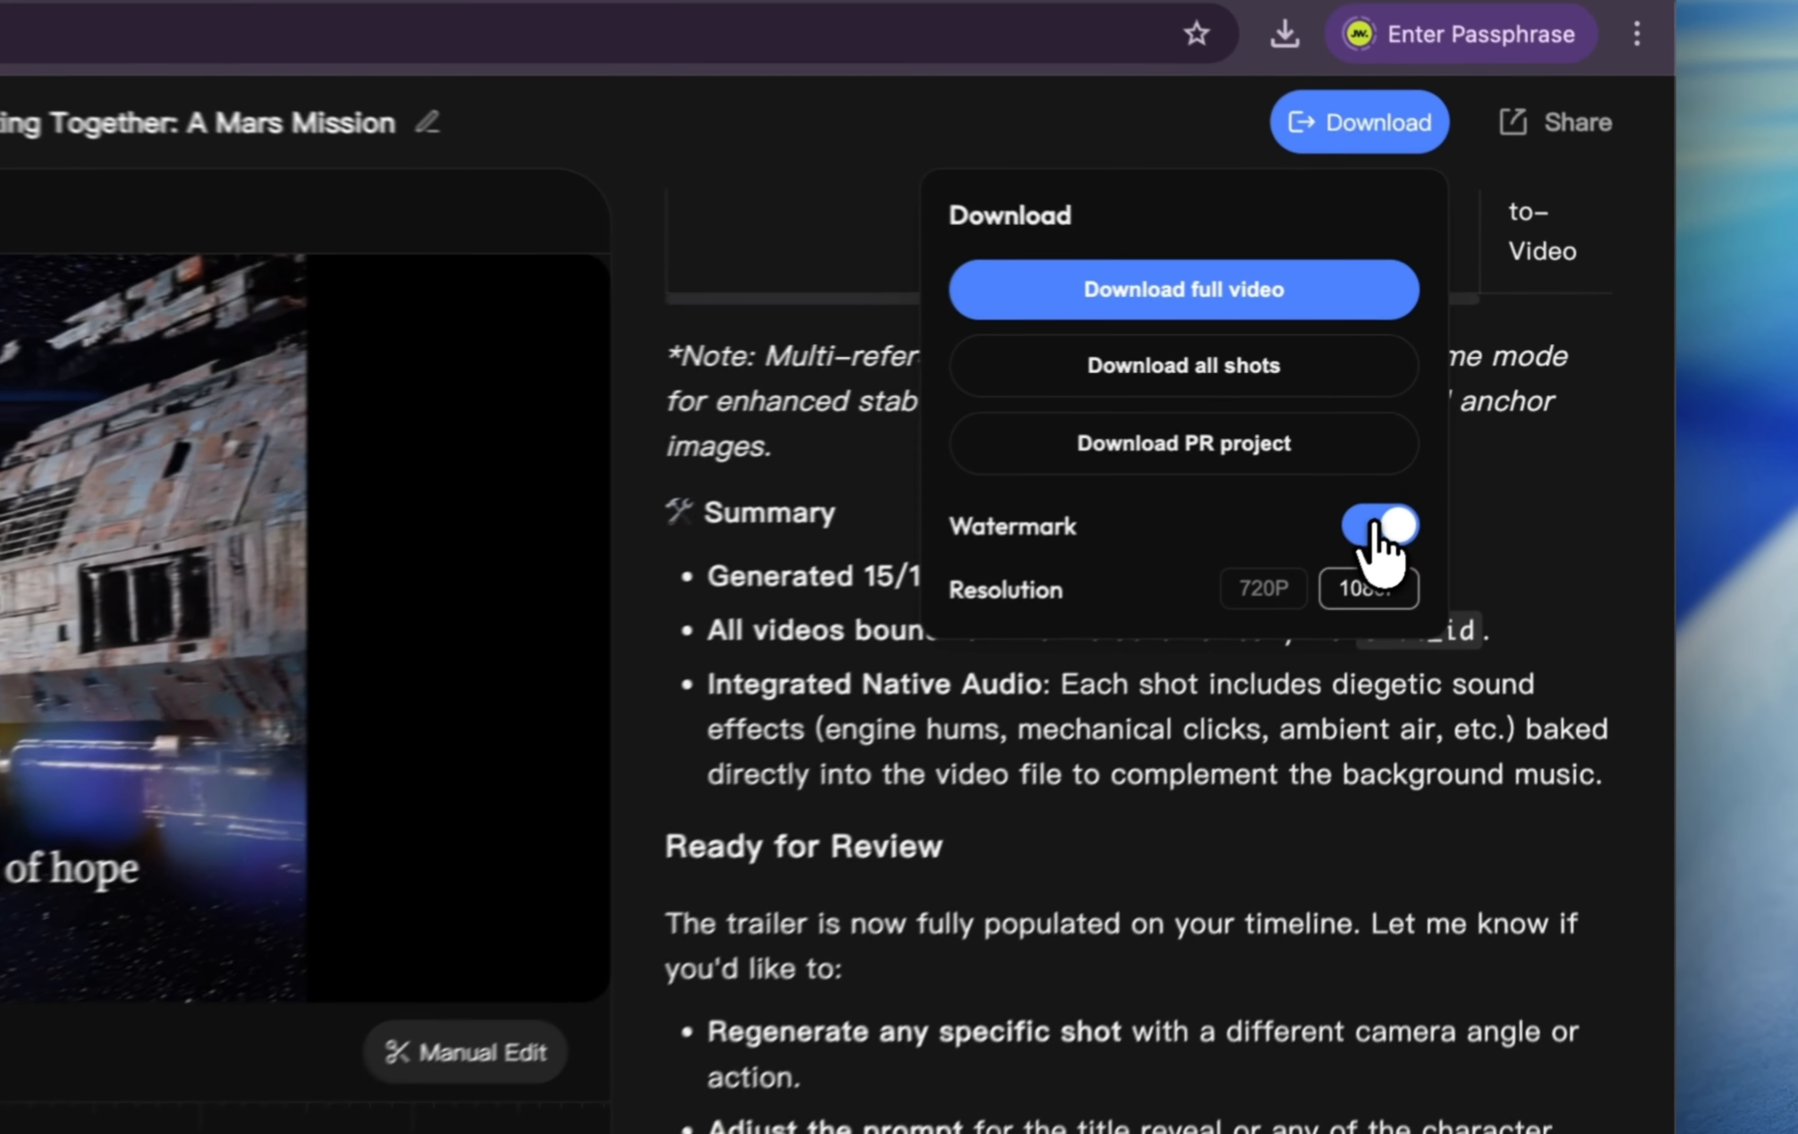
{"action": "left_click", "coordinate": [1520, 434]}
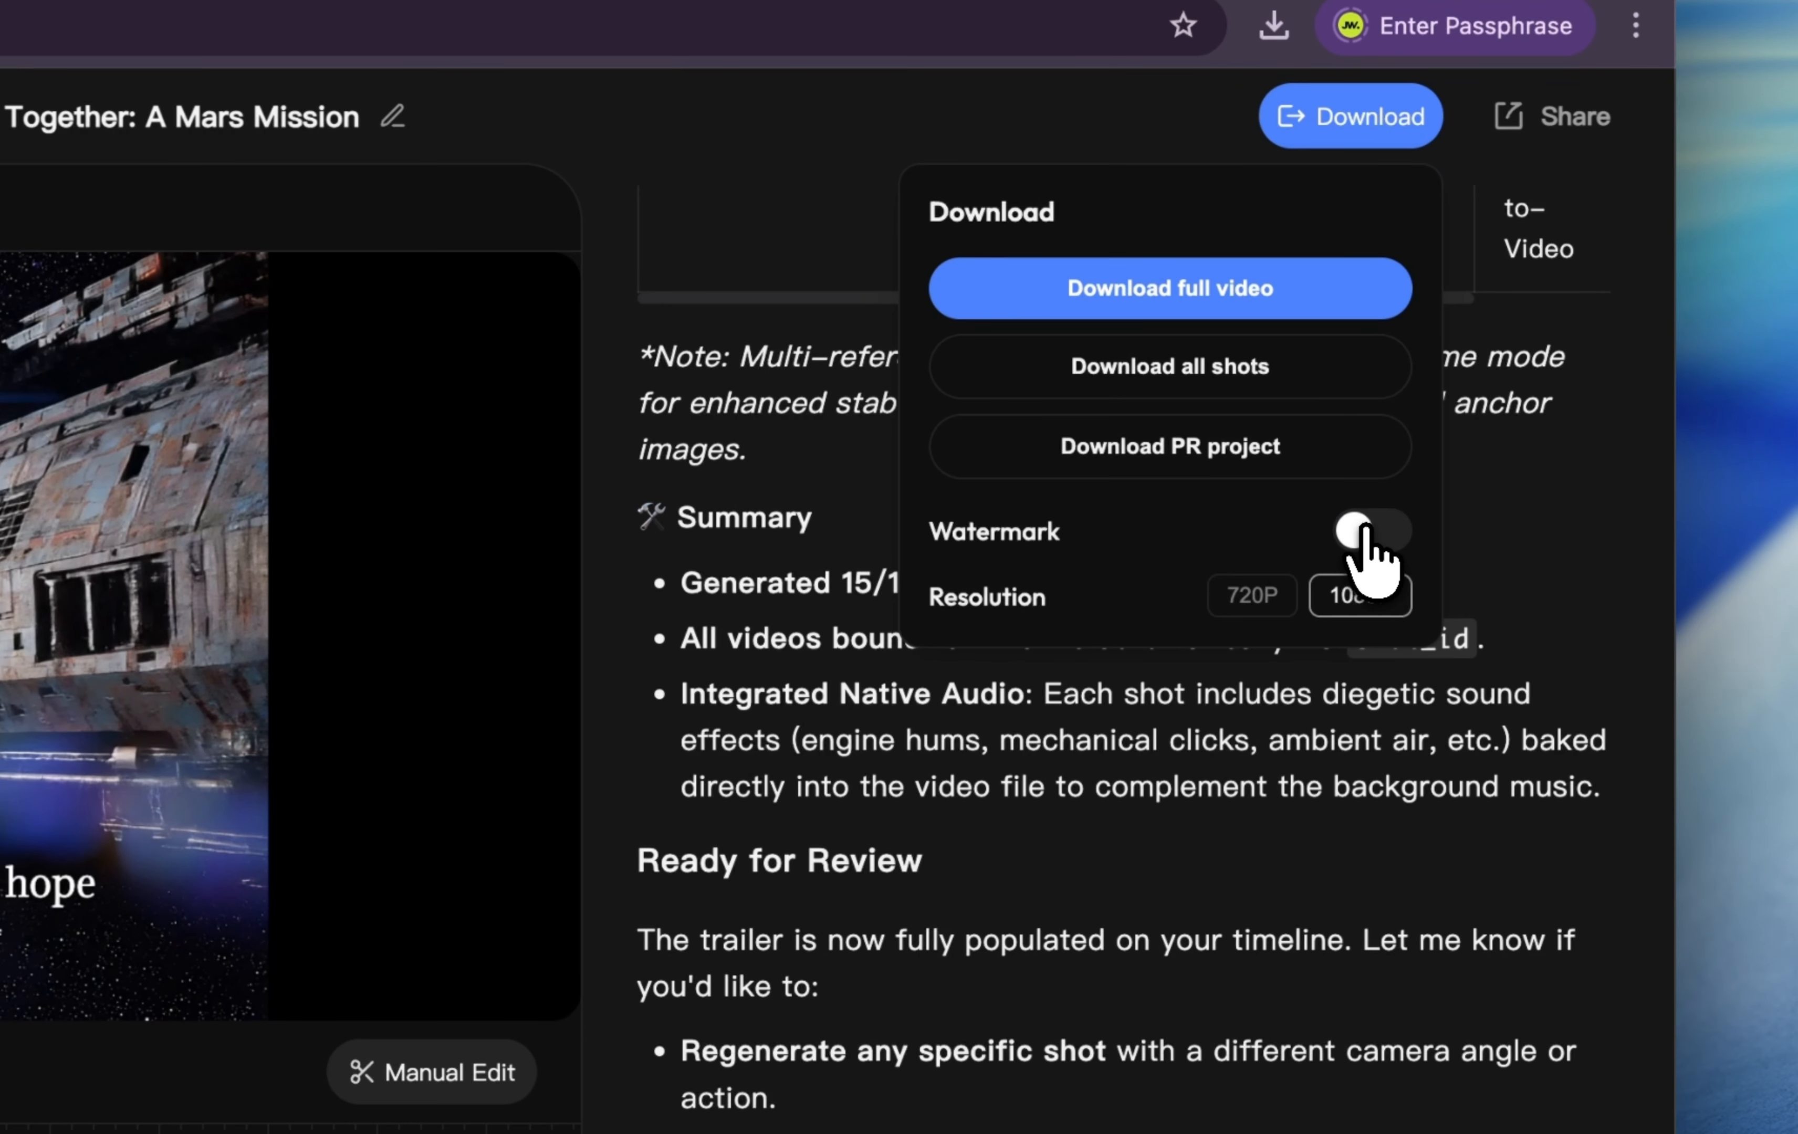
{"action": "left_click", "coordinate": [1365, 528]}
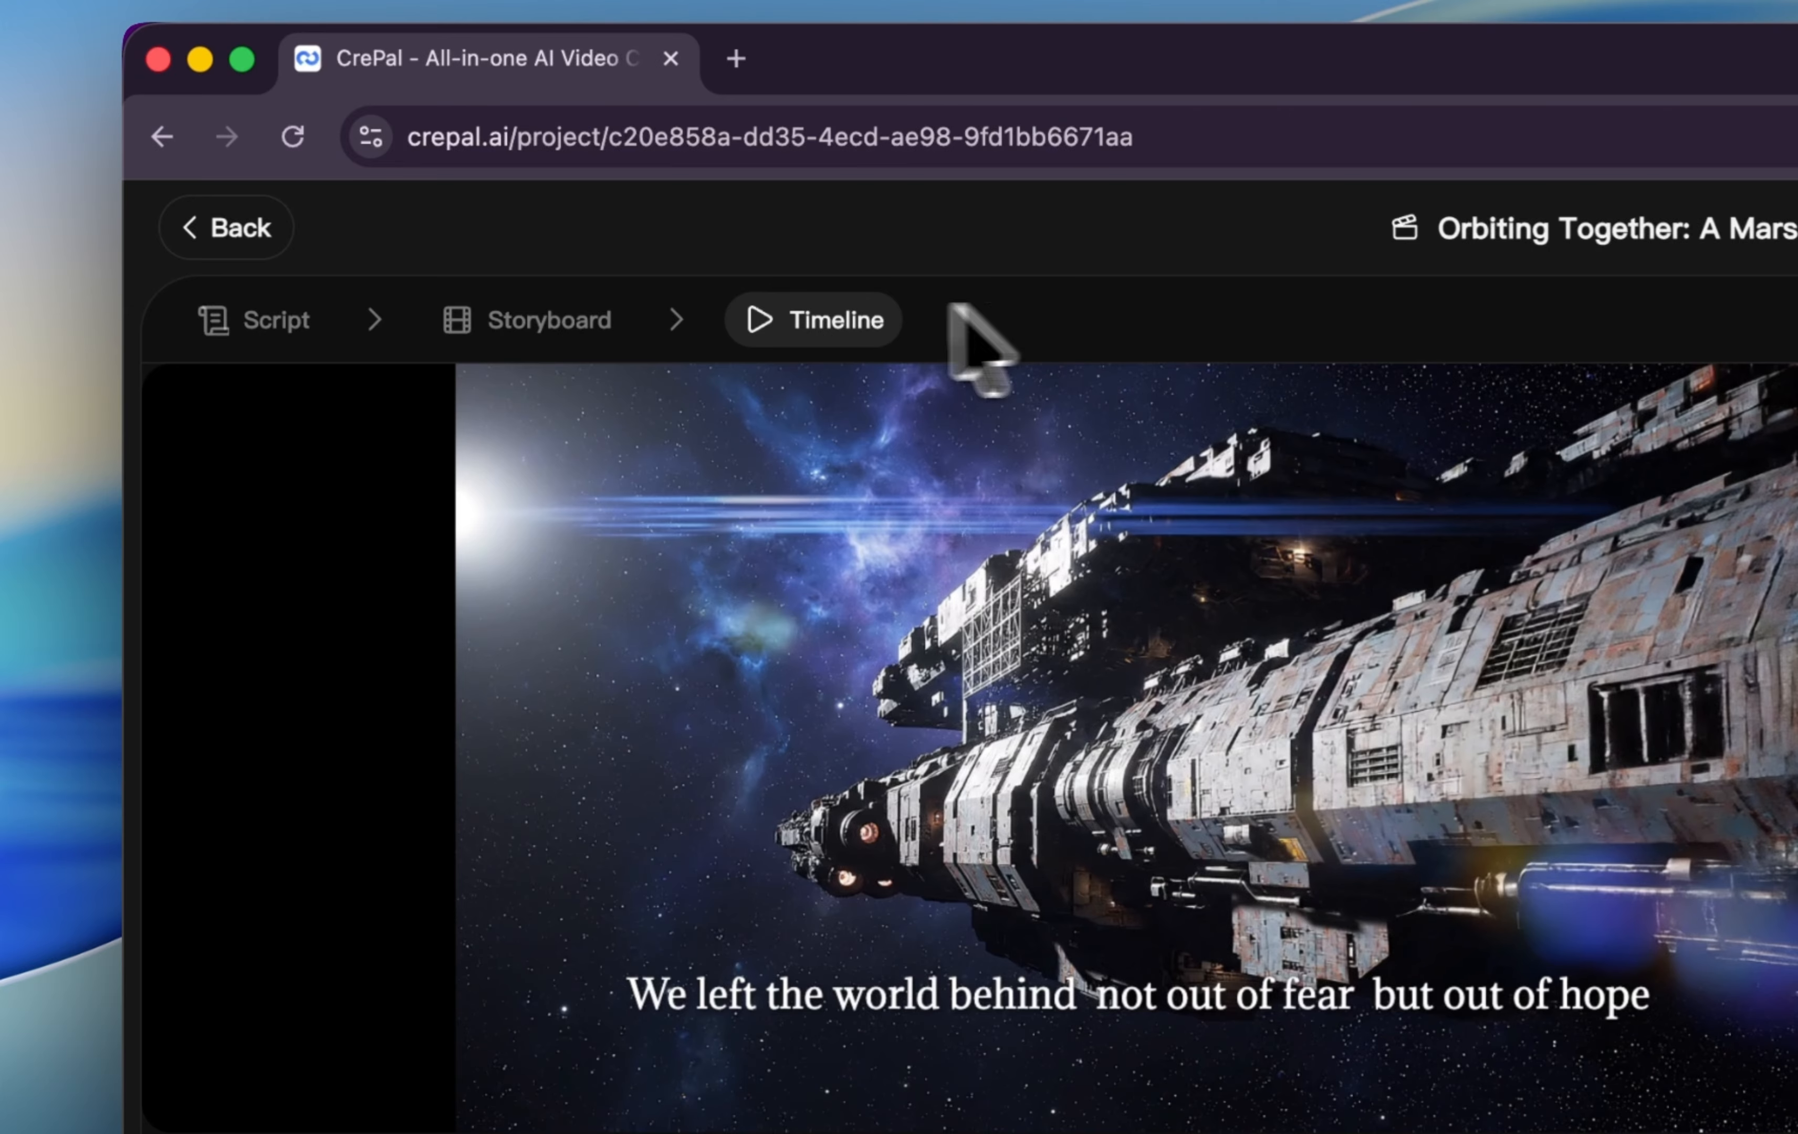
Revisit Shot 1 in the storyboard and the script's story overview to compare the production stages
{"action": "left_click", "coordinate": [577, 337]}
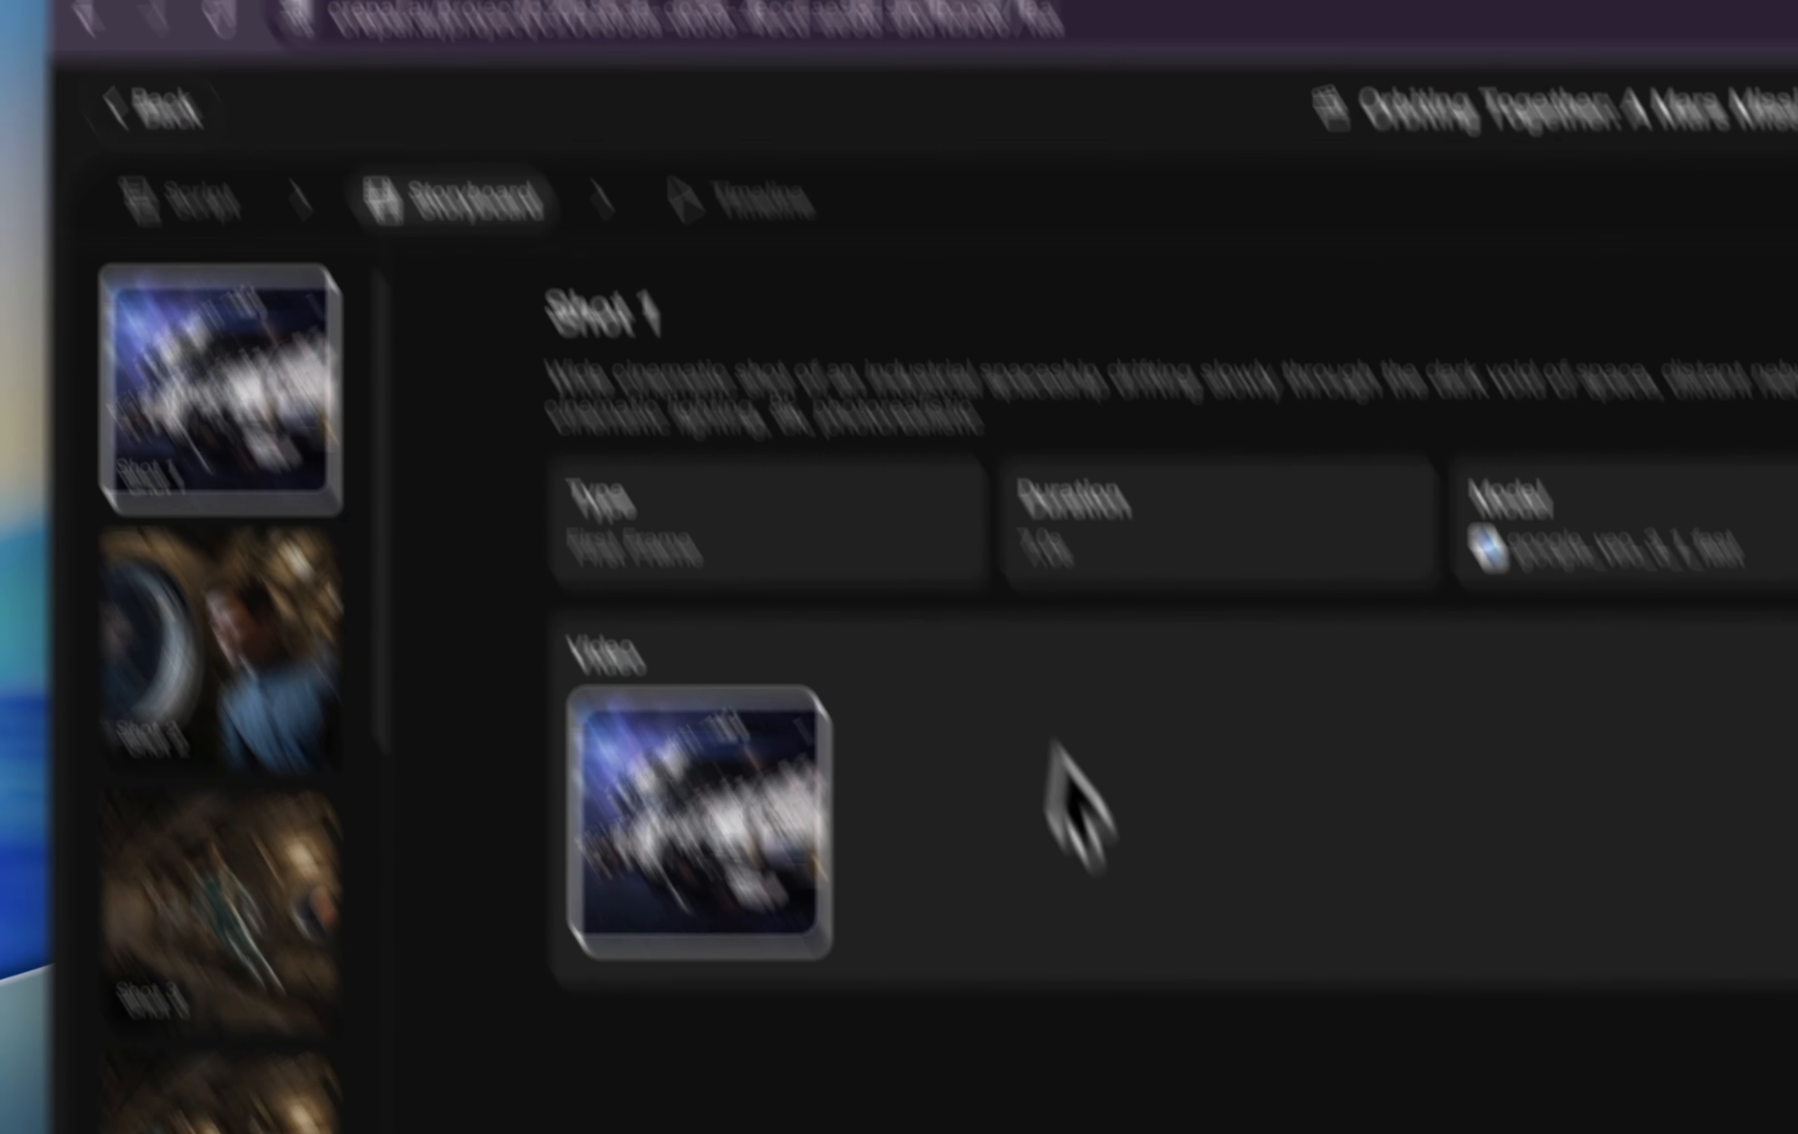
{"action": "mouse_move", "coordinate": [825, 847]}
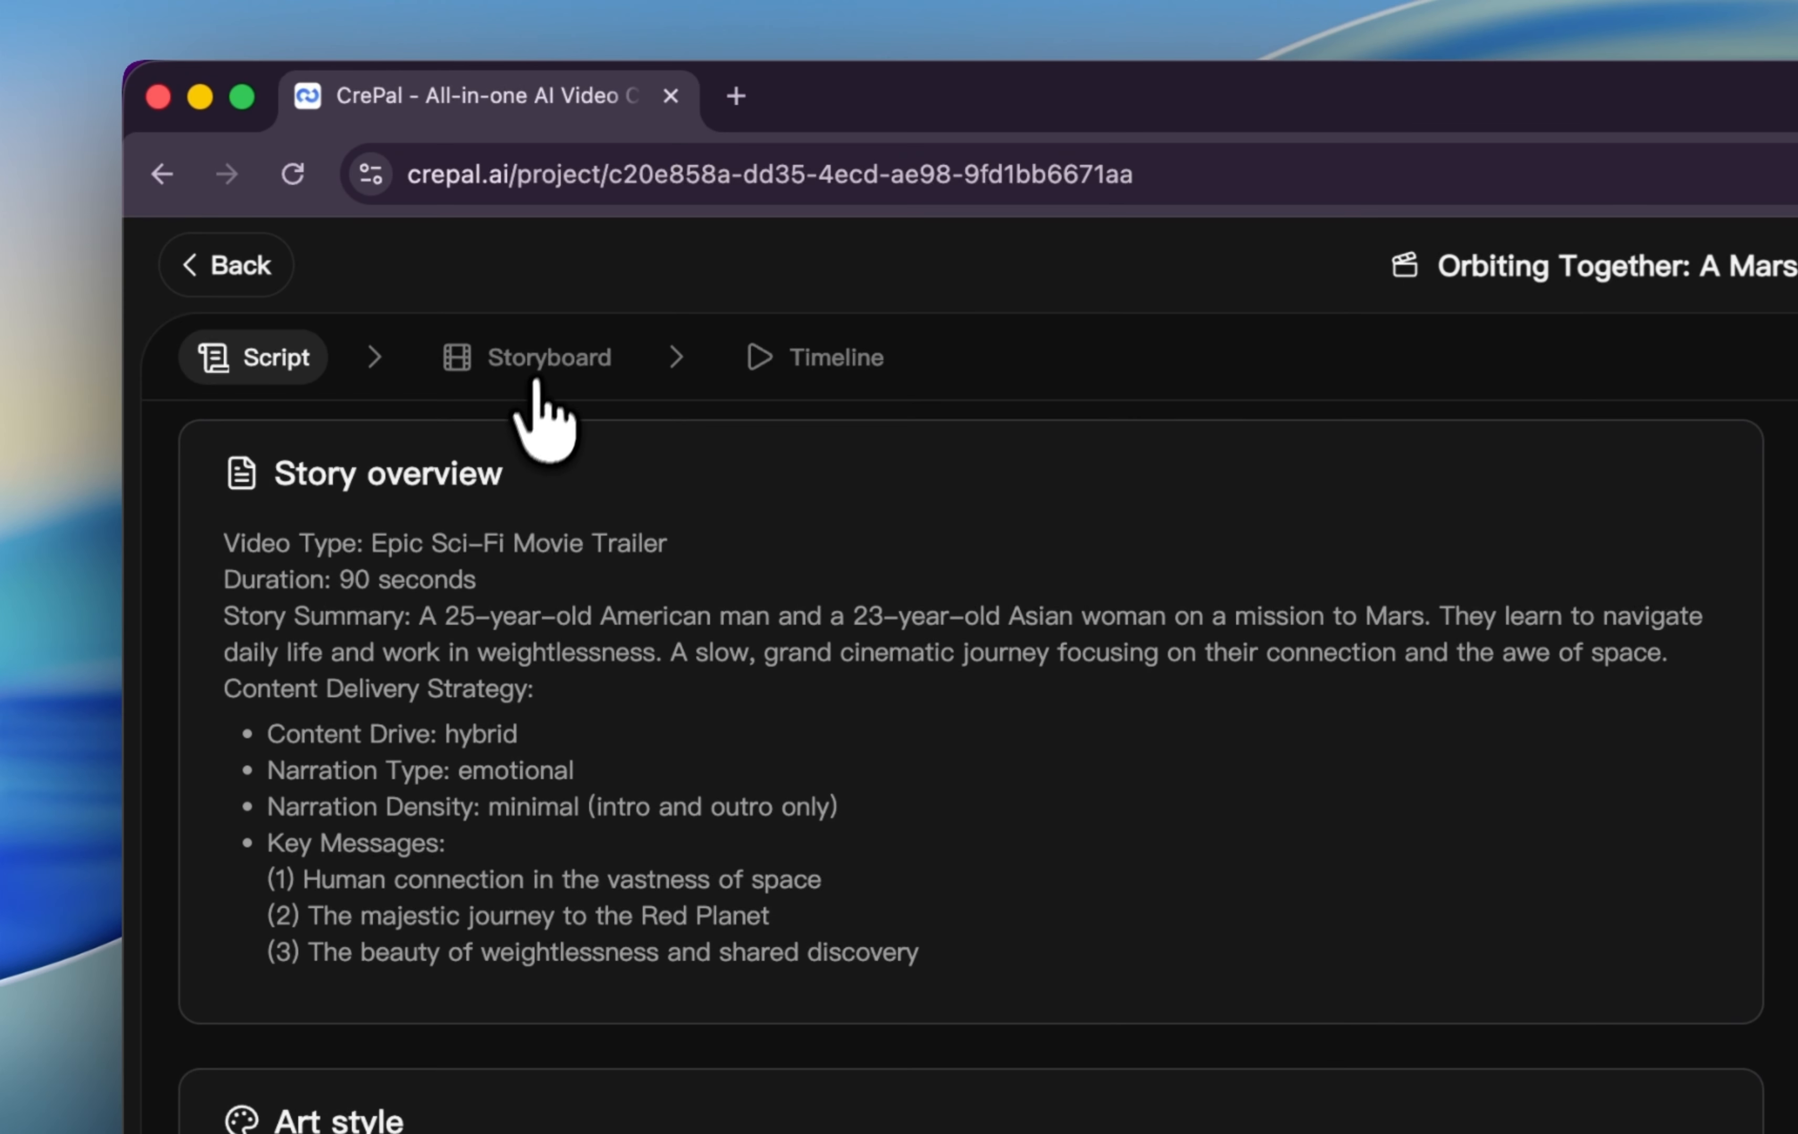
{"action": "left_click", "coordinate": [546, 345]}
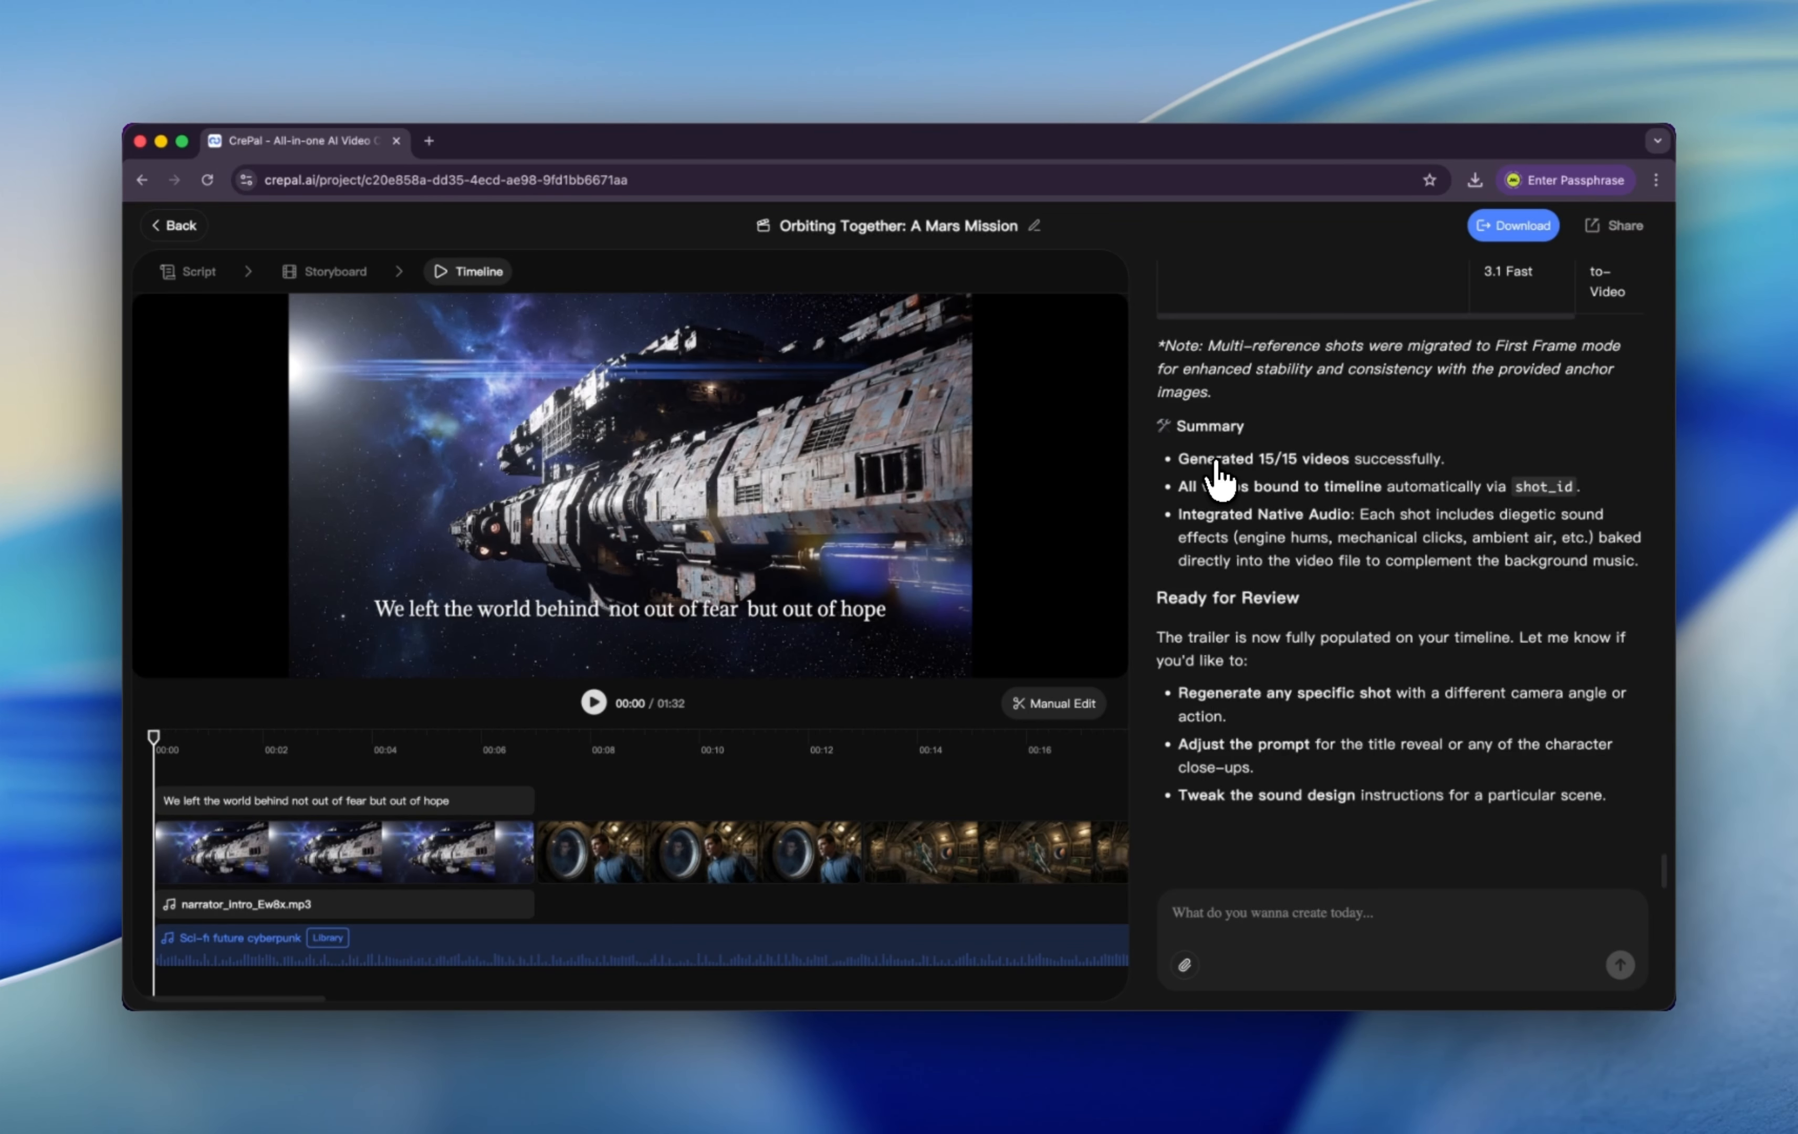